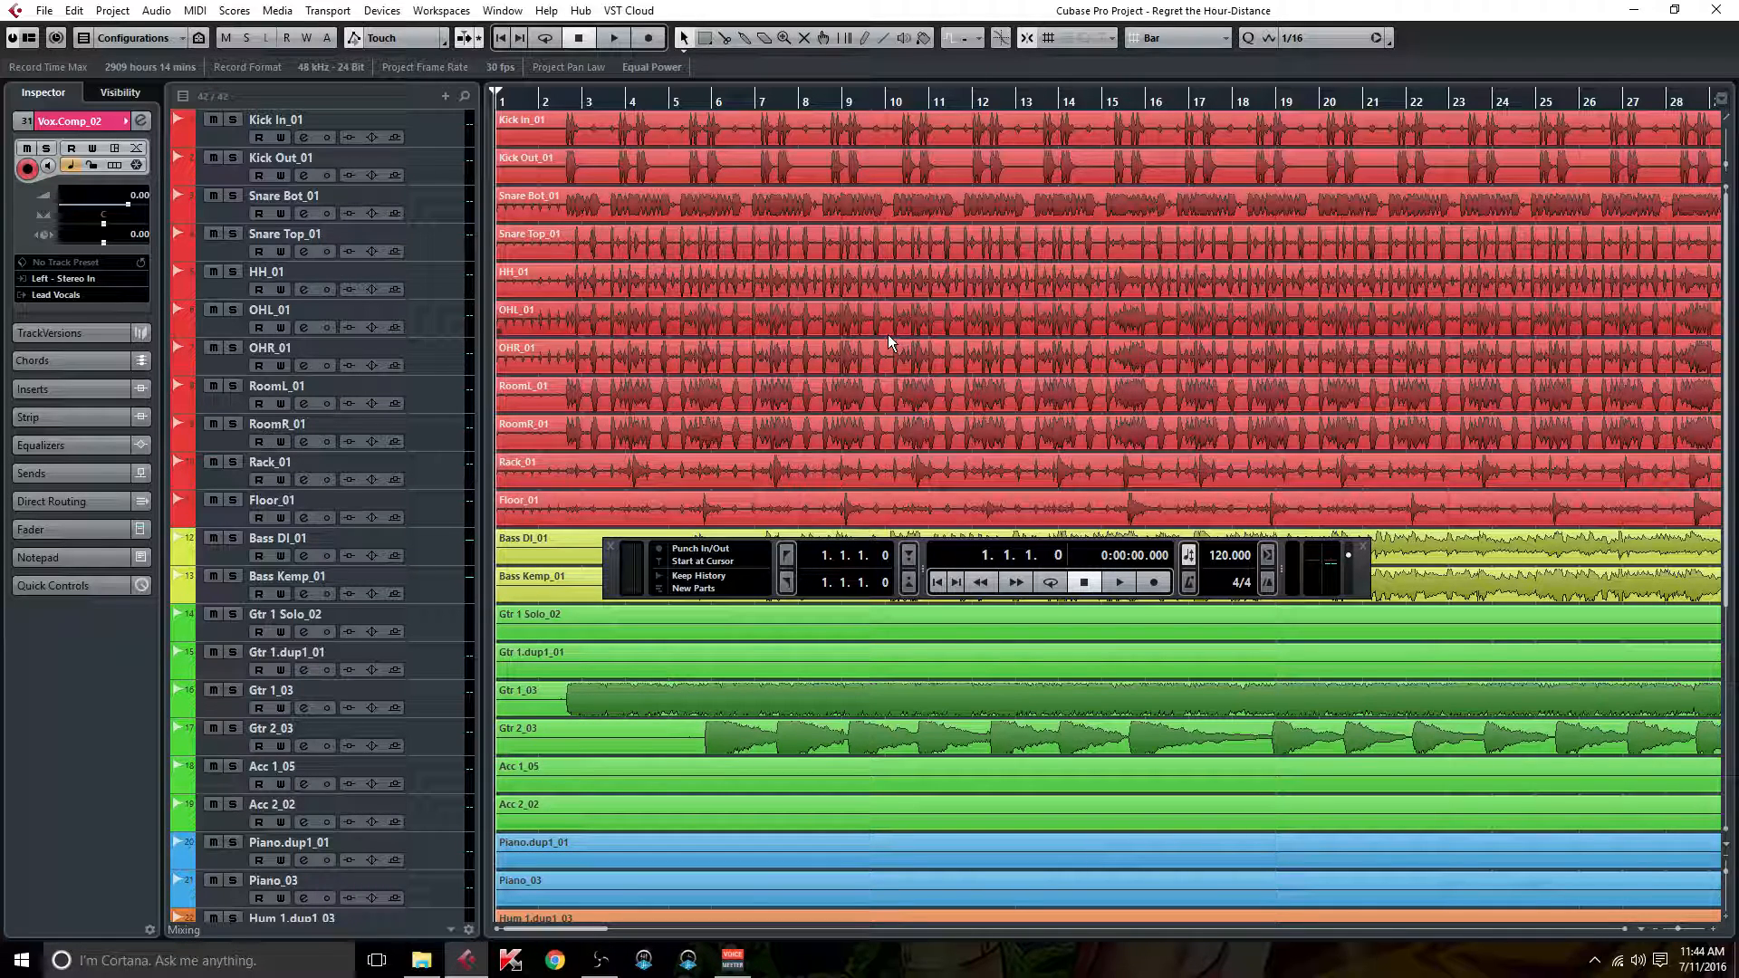
Step: Open the channel settings for Kick In_01 and set its pan to centre (C)
click(311, 137)
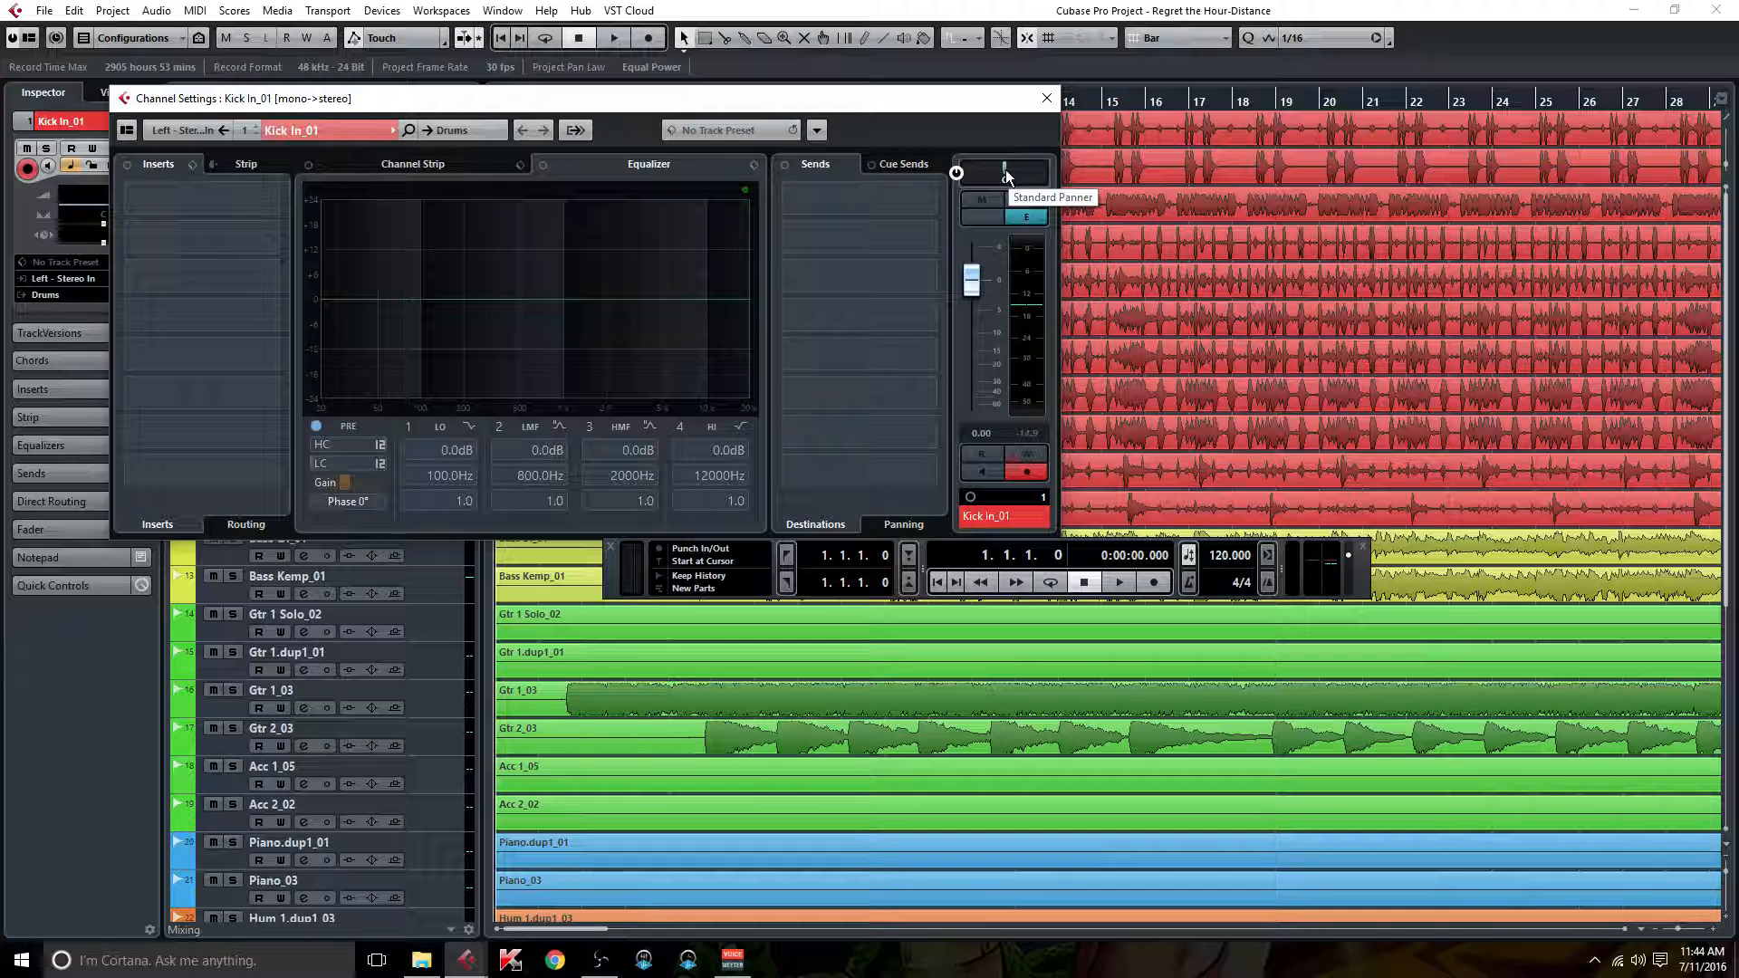
mouse_move(1006, 174)
mouse_down()
mouse_move(984, 174)
mouse_move(1028, 174)
mouse_move(1003, 174)
mouse_up()
text(c)
key(Return)
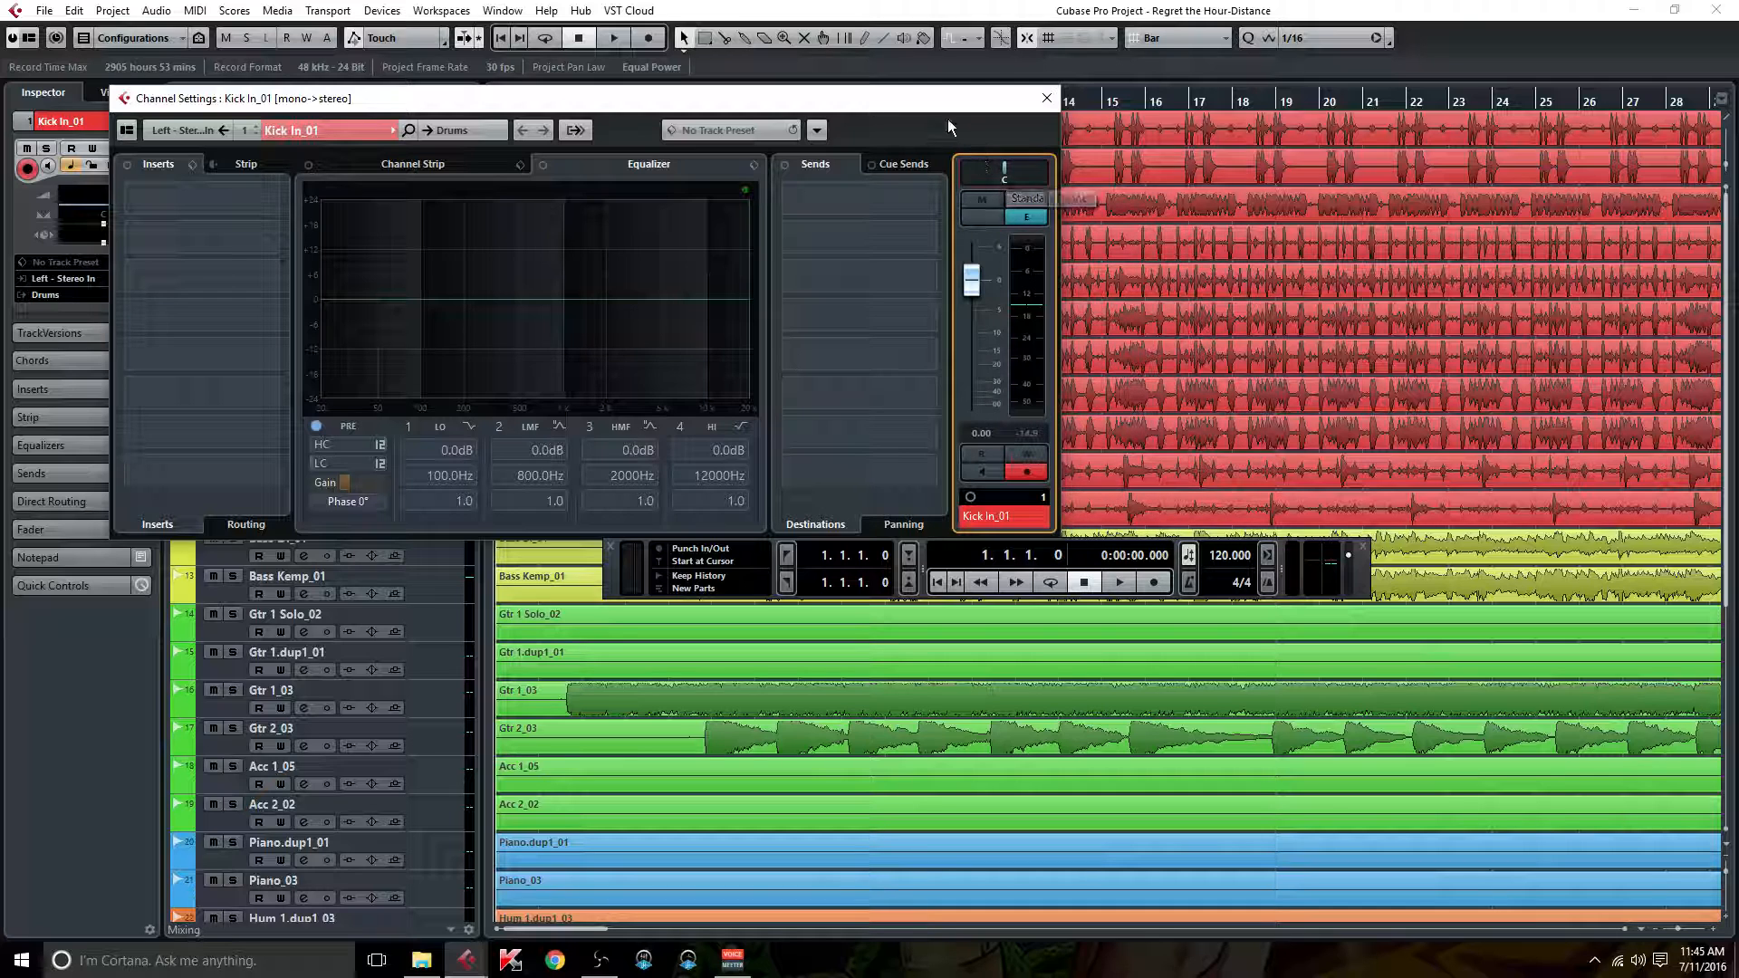
Step: Reposition the channel settings window and move the floating transport down over the piano tracks
drag(915, 105, 1219, 100)
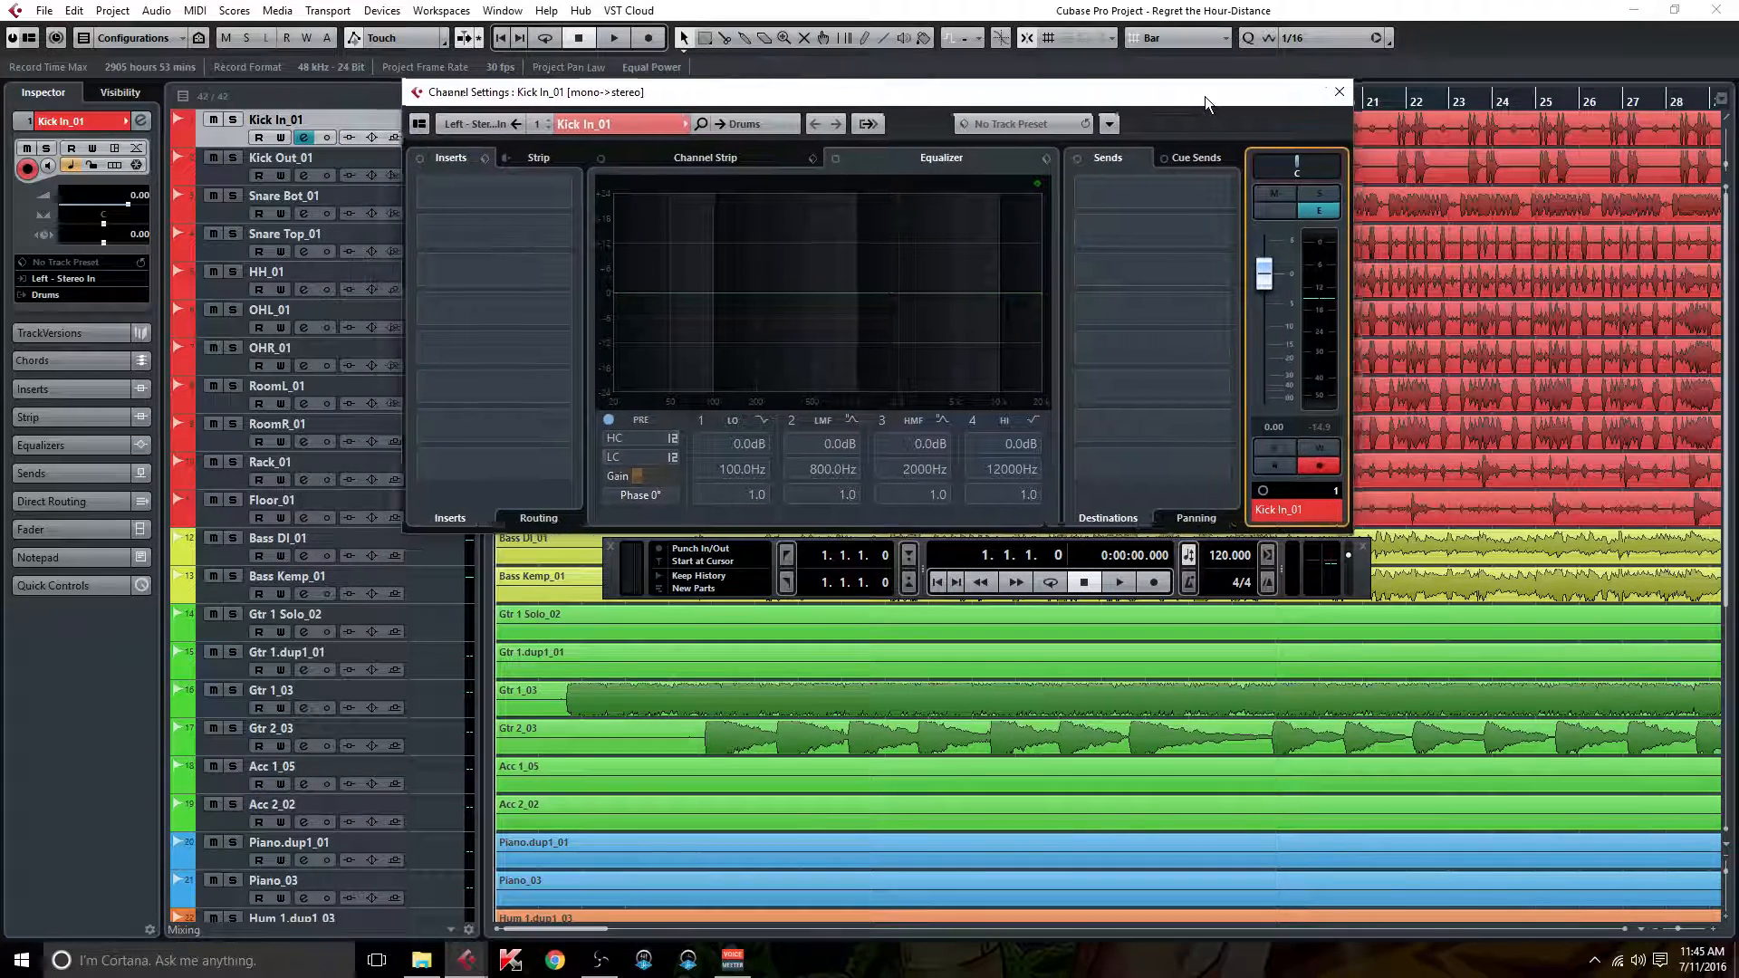
drag(619, 578, 654, 877)
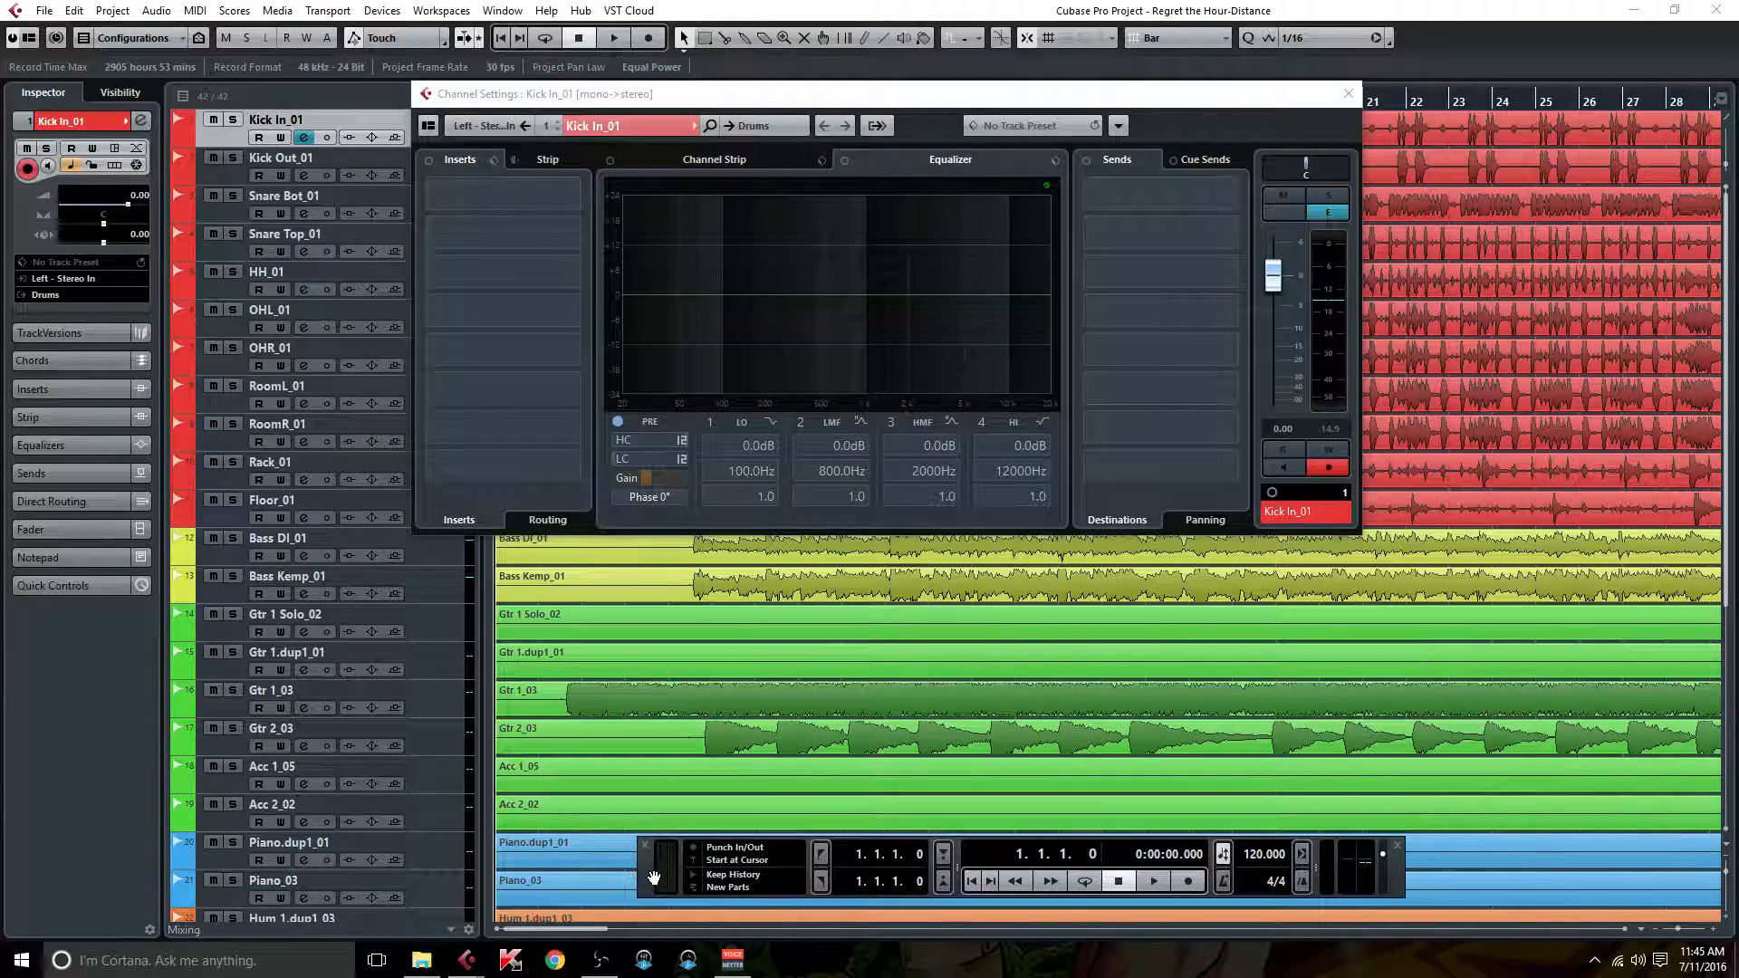
drag(699, 108, 875, 183)
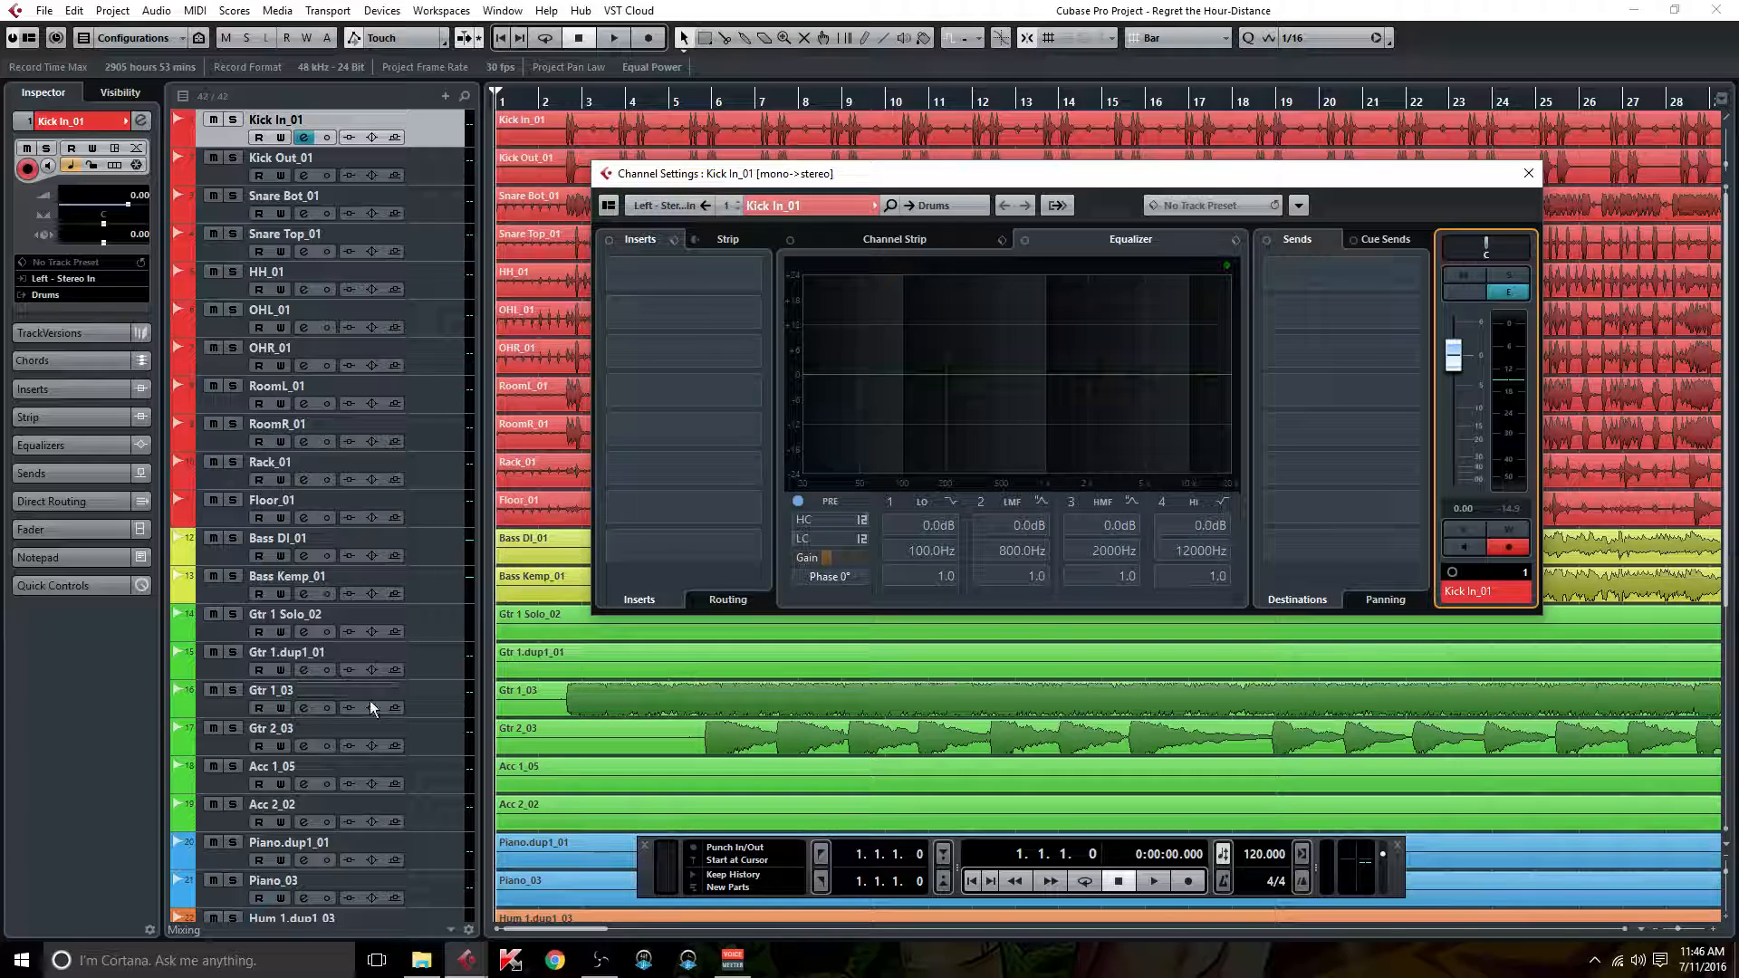
Step: Expand the Group Tracks folder and solo the drums group so only the drum tracks are heard
scroll(366, 707, down, 5)
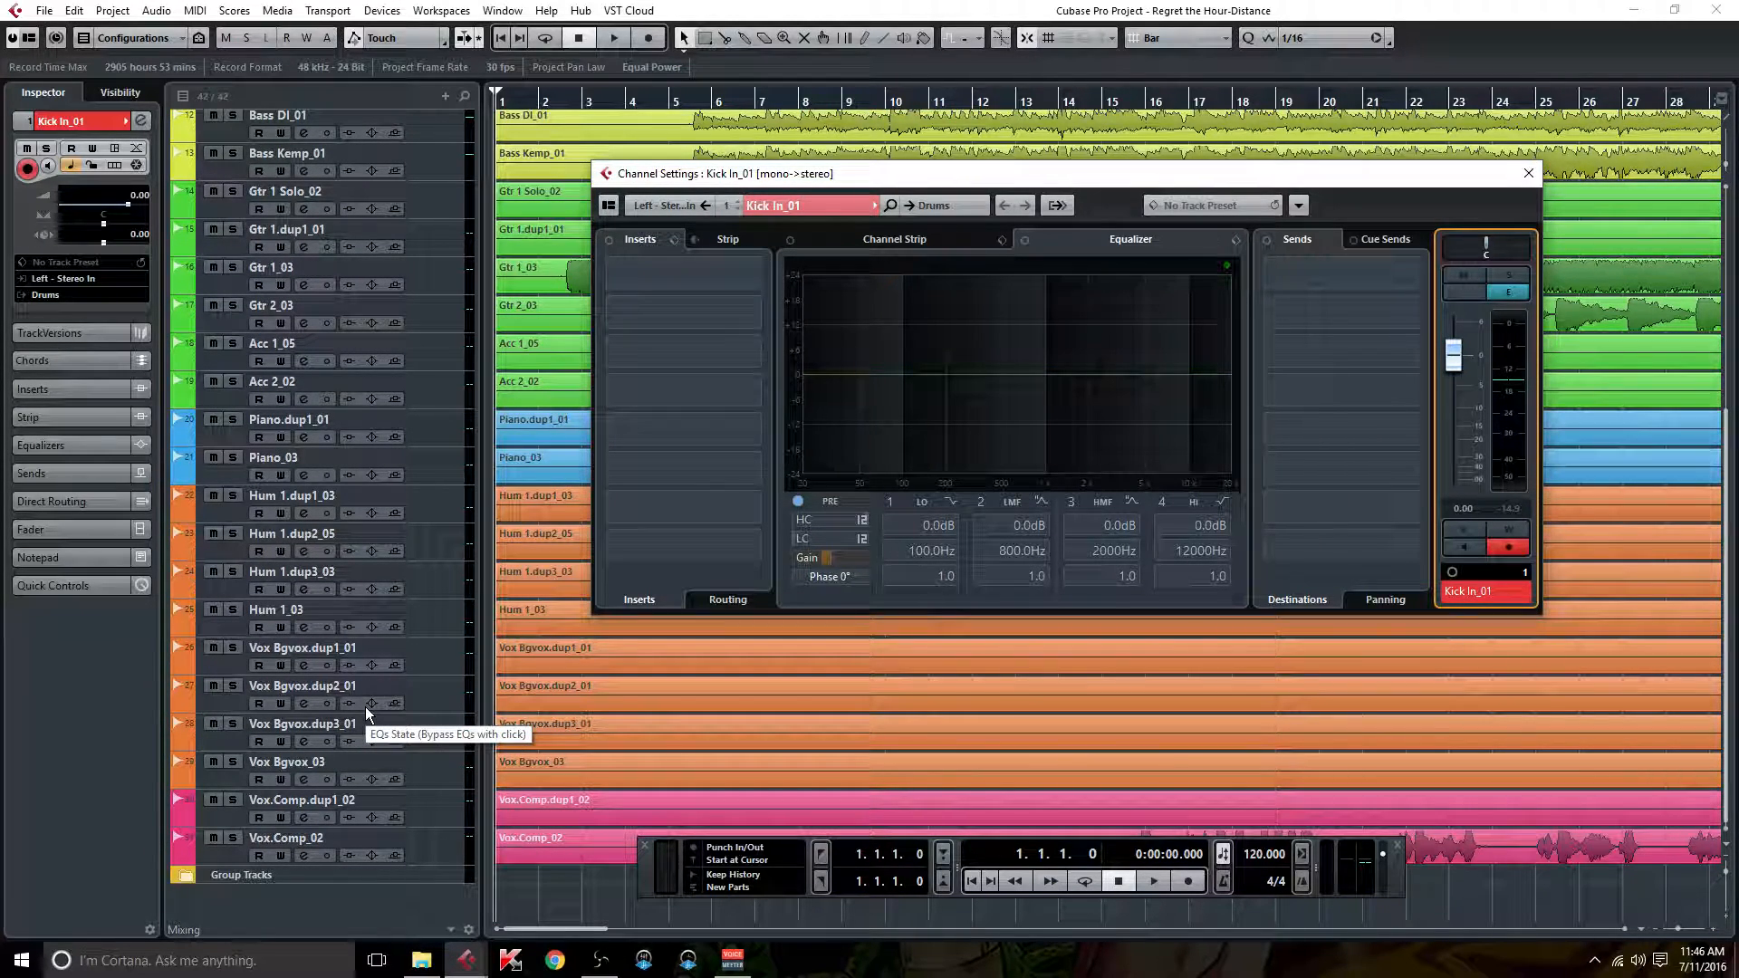
scroll(366, 709, up, 5)
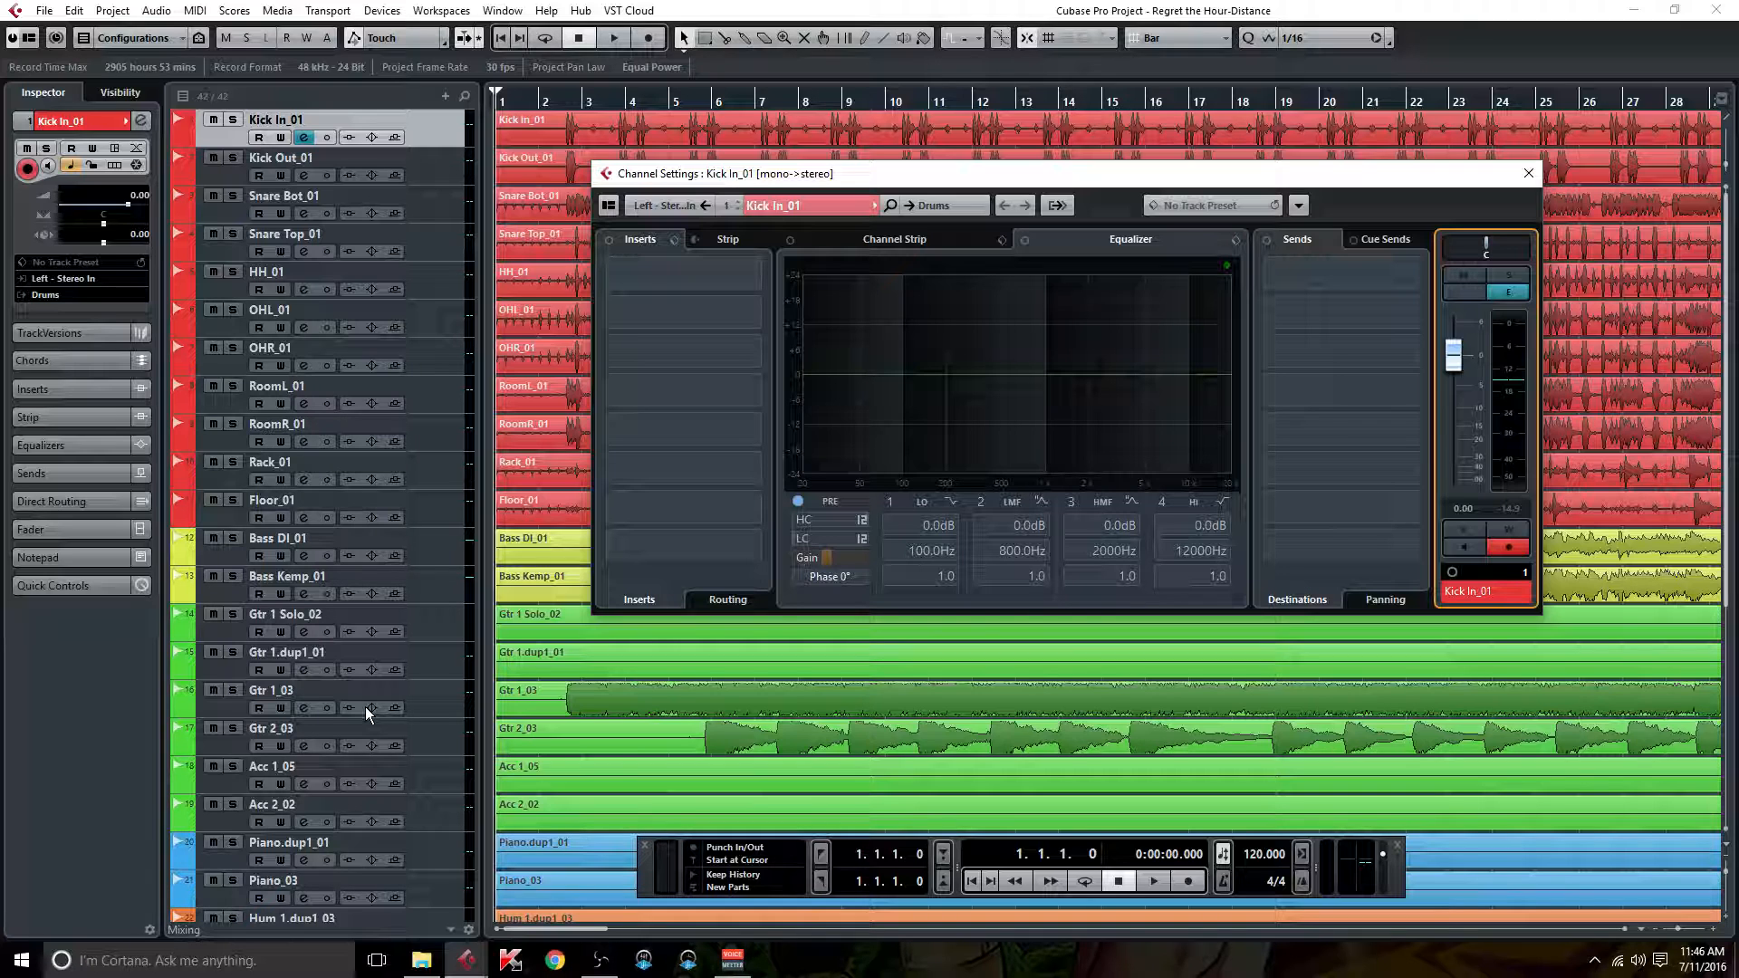
scroll(361, 706, down, 5)
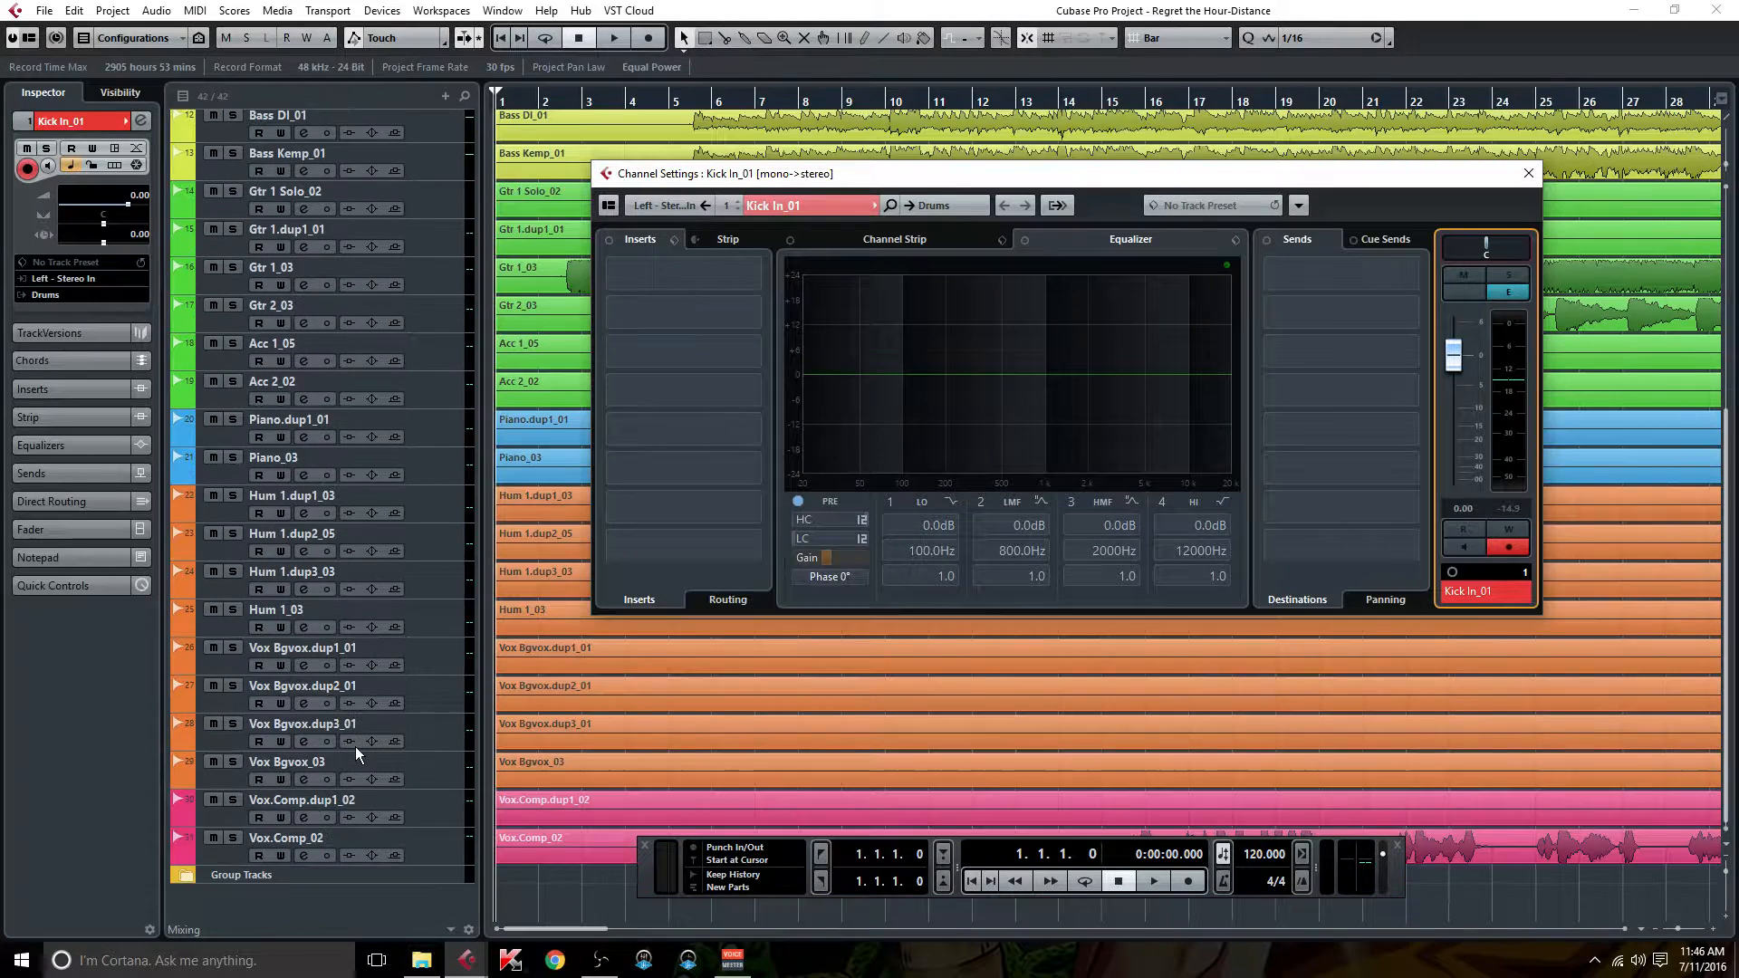
click(187, 878)
click(241, 893)
scroll(340, 808, up, 5)
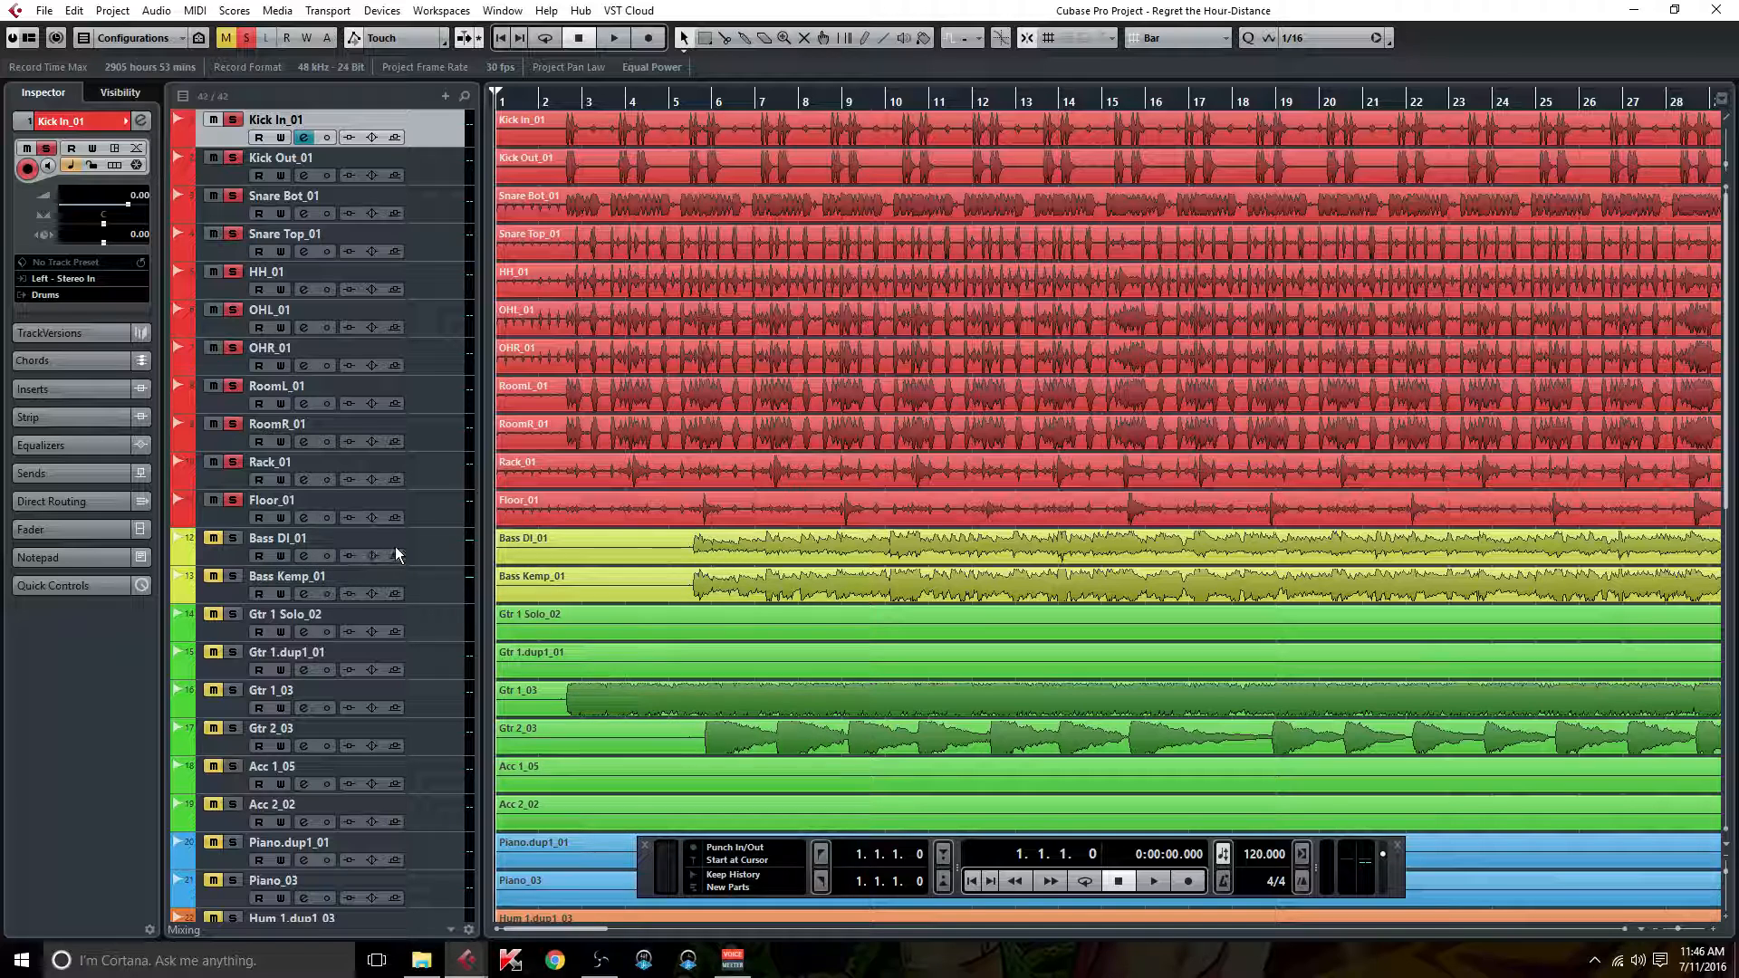
Step: Play back the soloed drum tracks, pause, and resume playback
scroll(357, 763, down, 3)
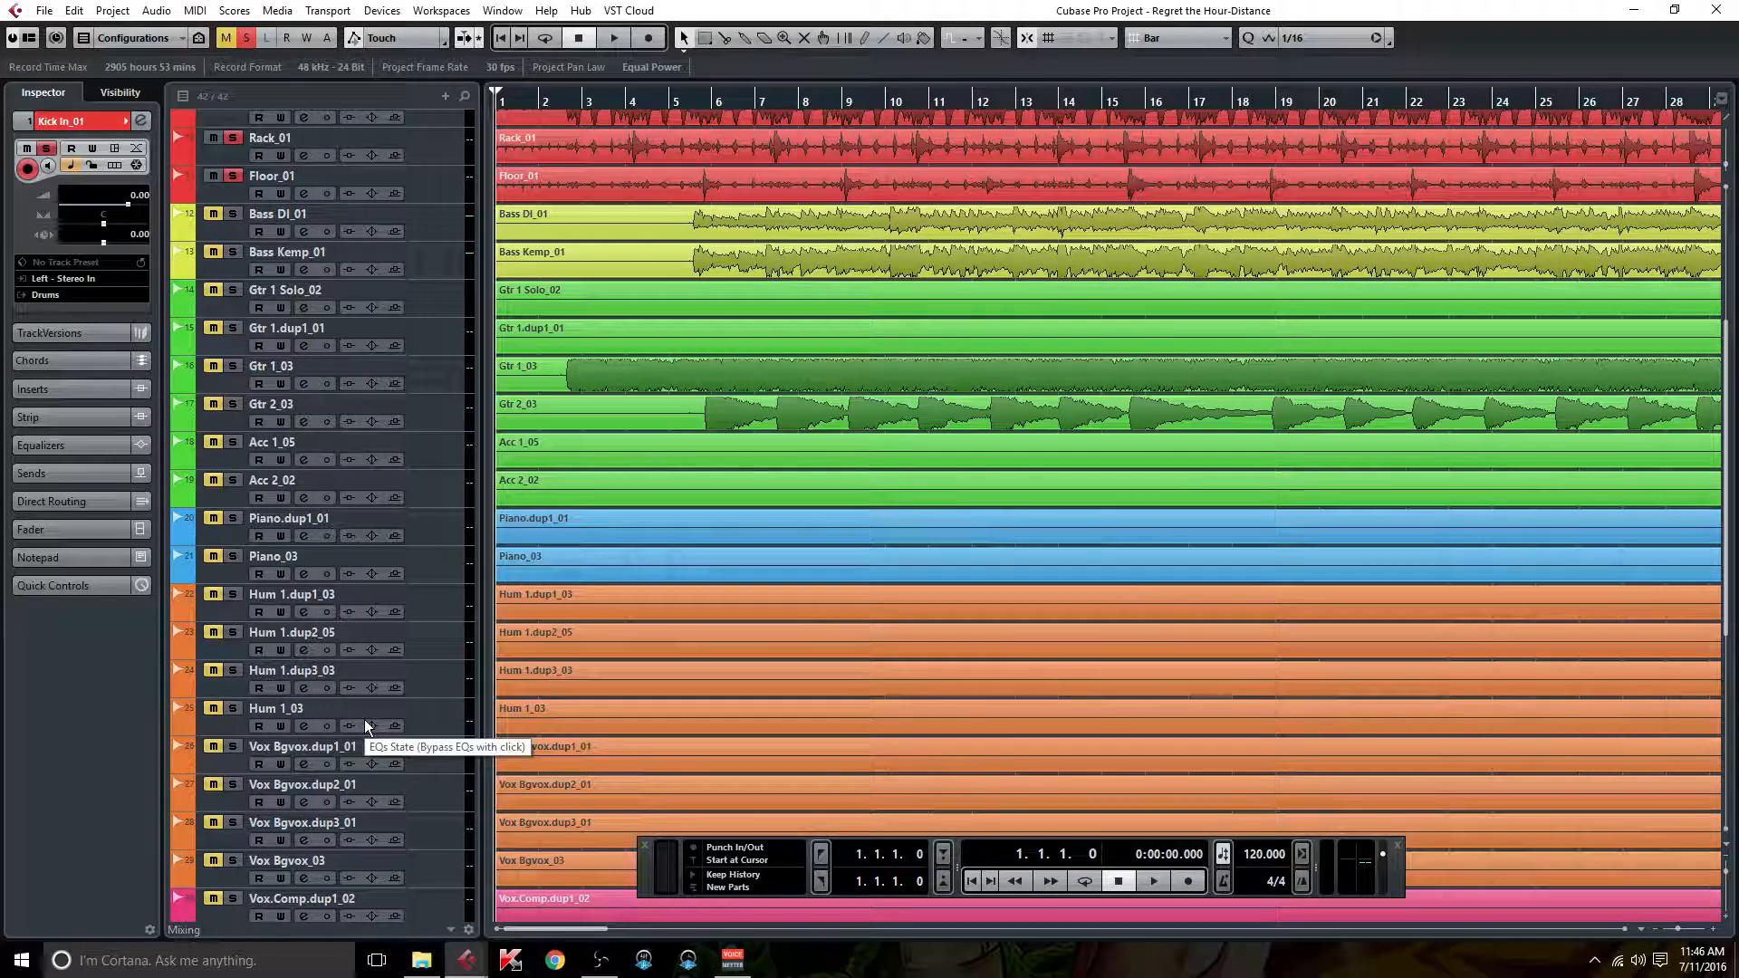
scroll(439, 694, up, 3)
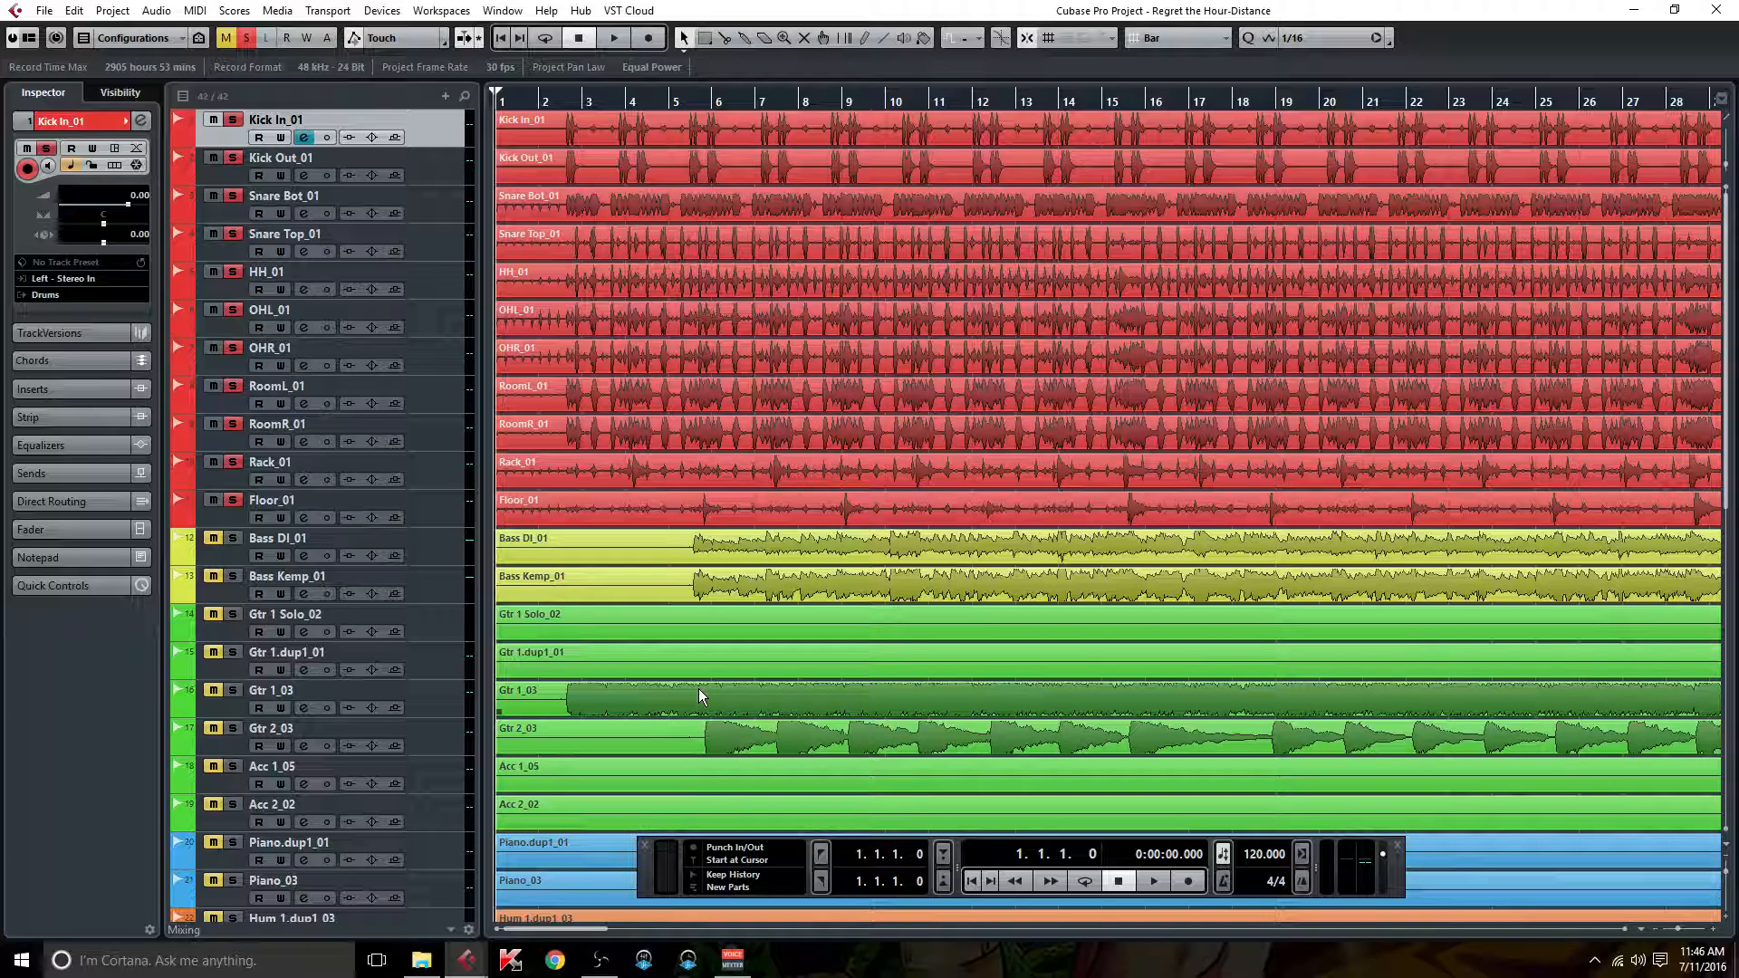
key(space)
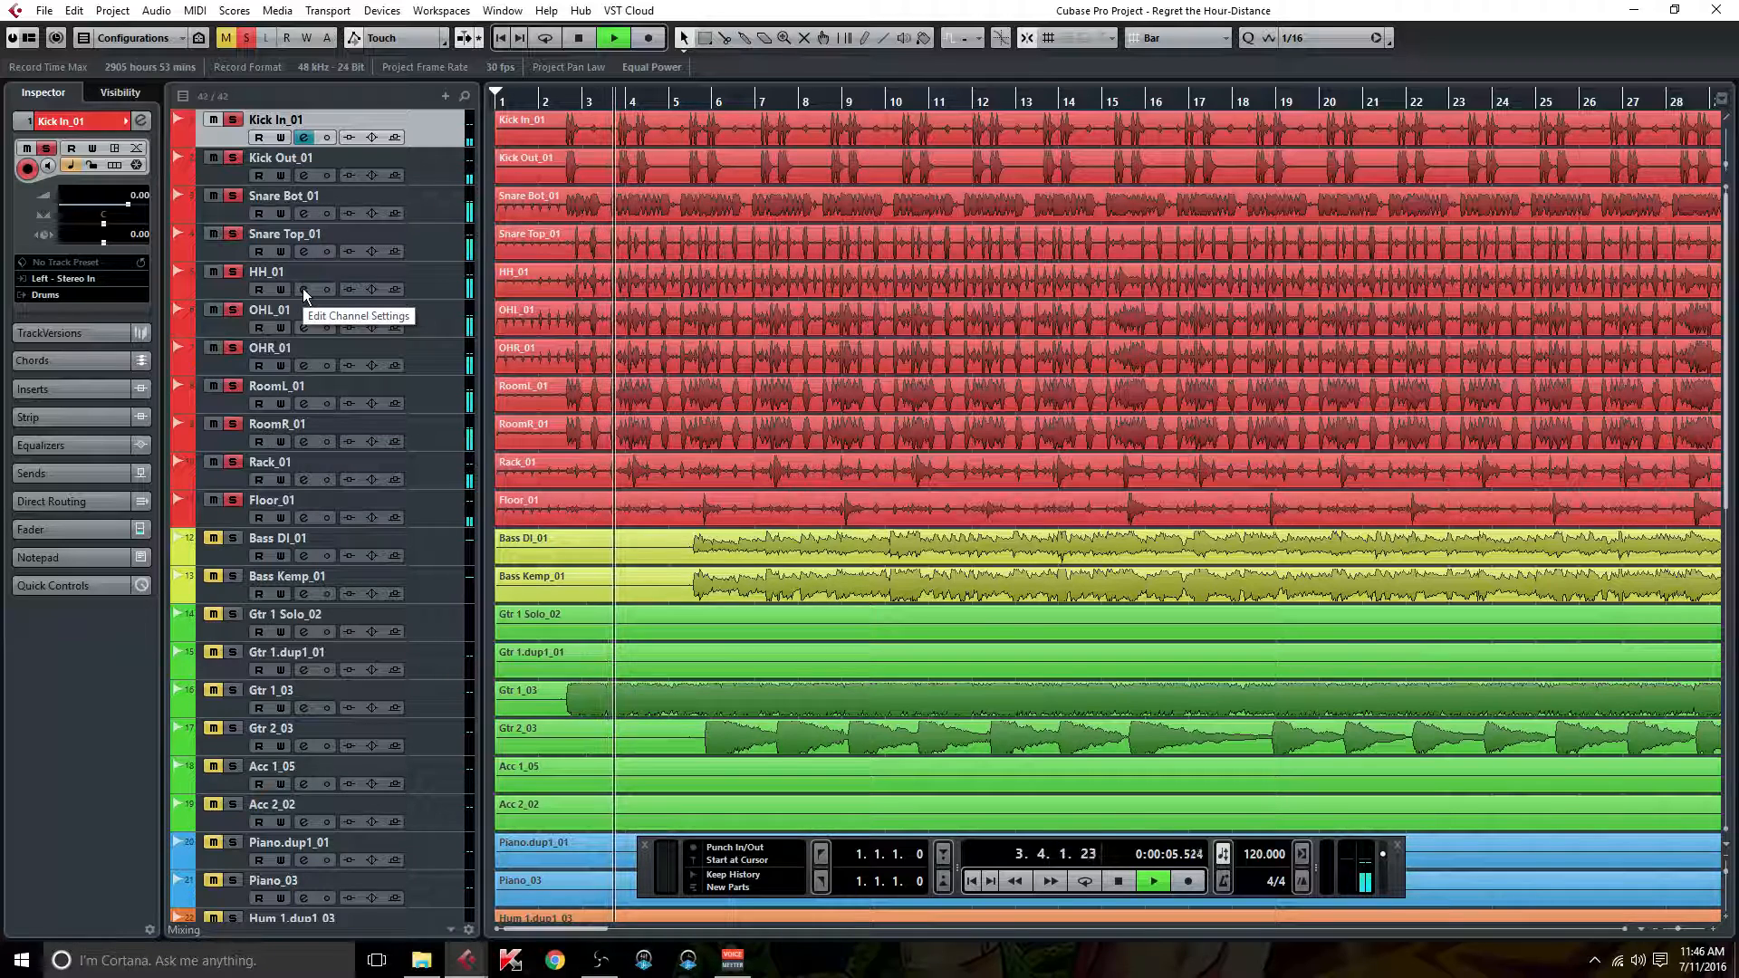
key(space)
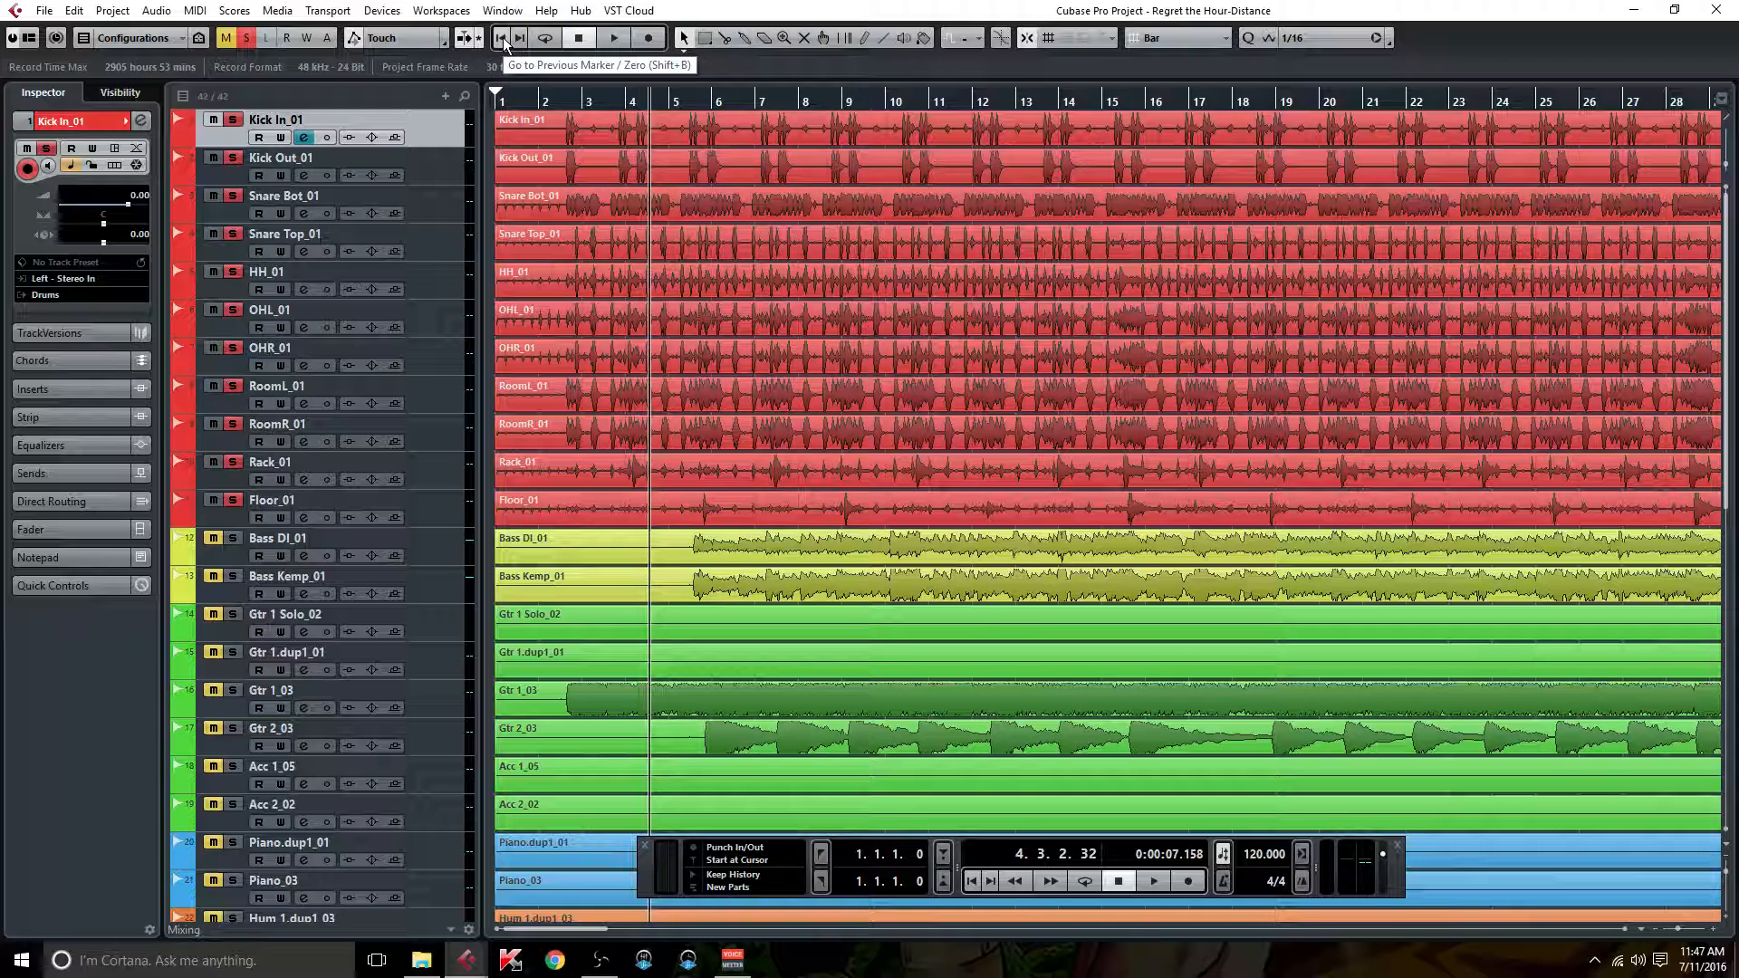
key(space)
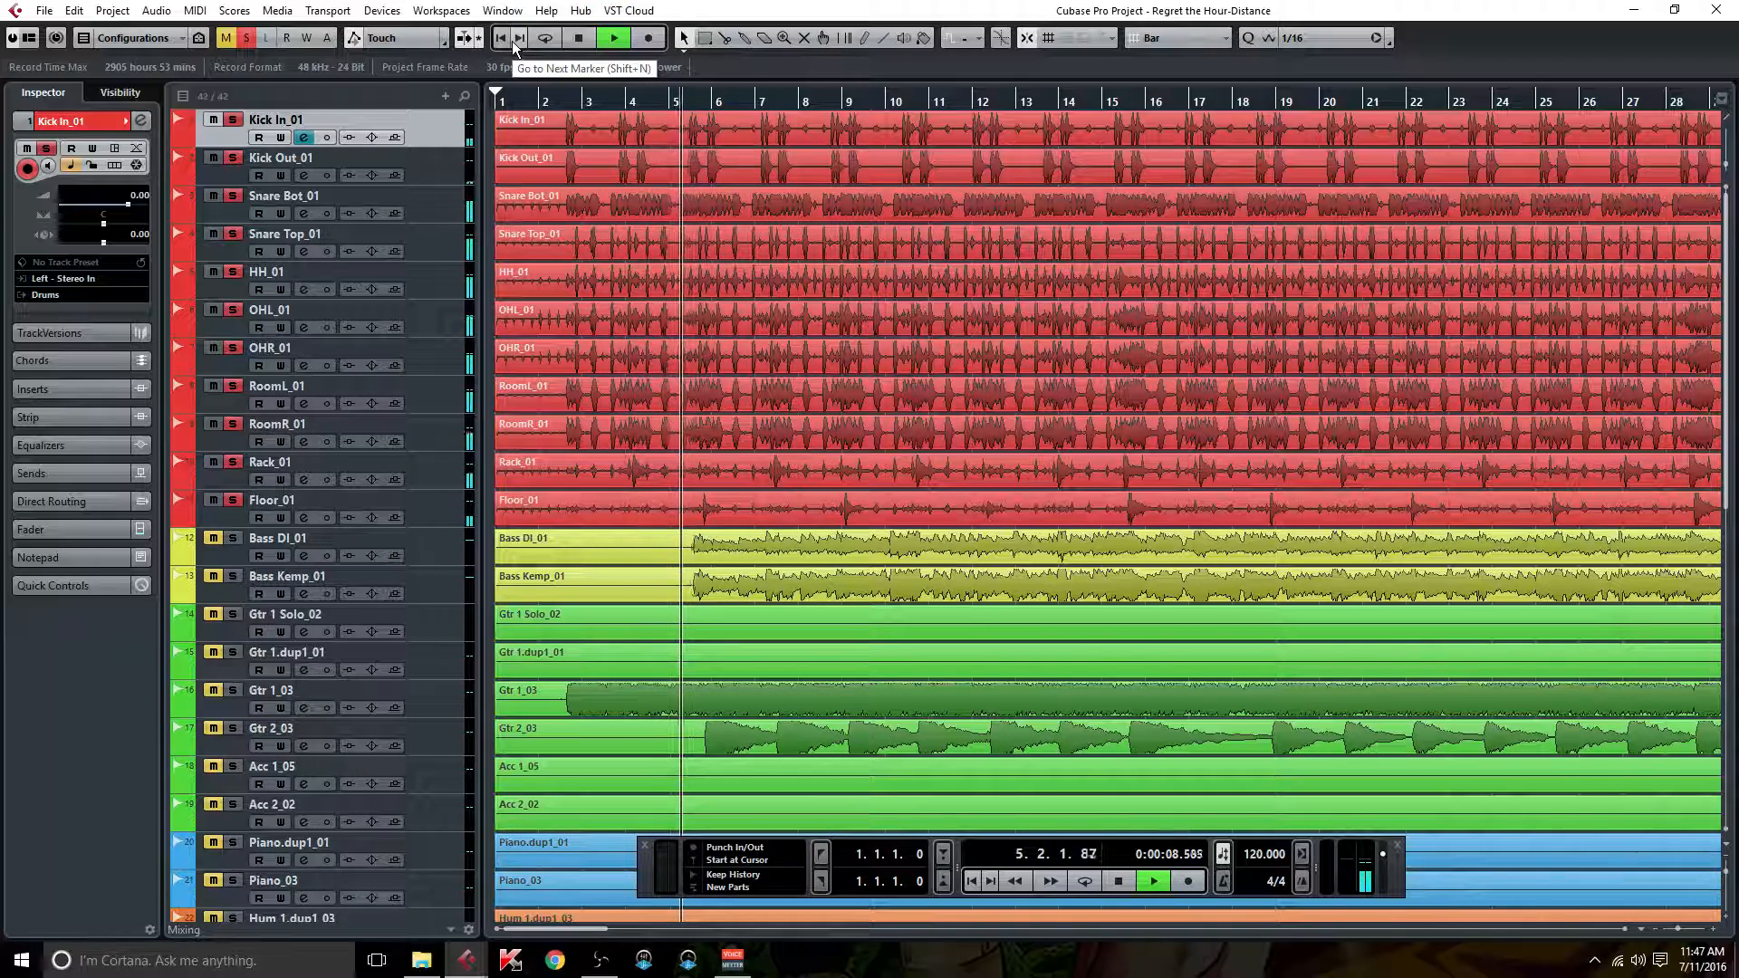
Step: Pan the HH_01 channel fully left, OHL_01 to the left and OHR_01 fully right during playback
click(303, 289)
drag(1485, 247, 1400, 283)
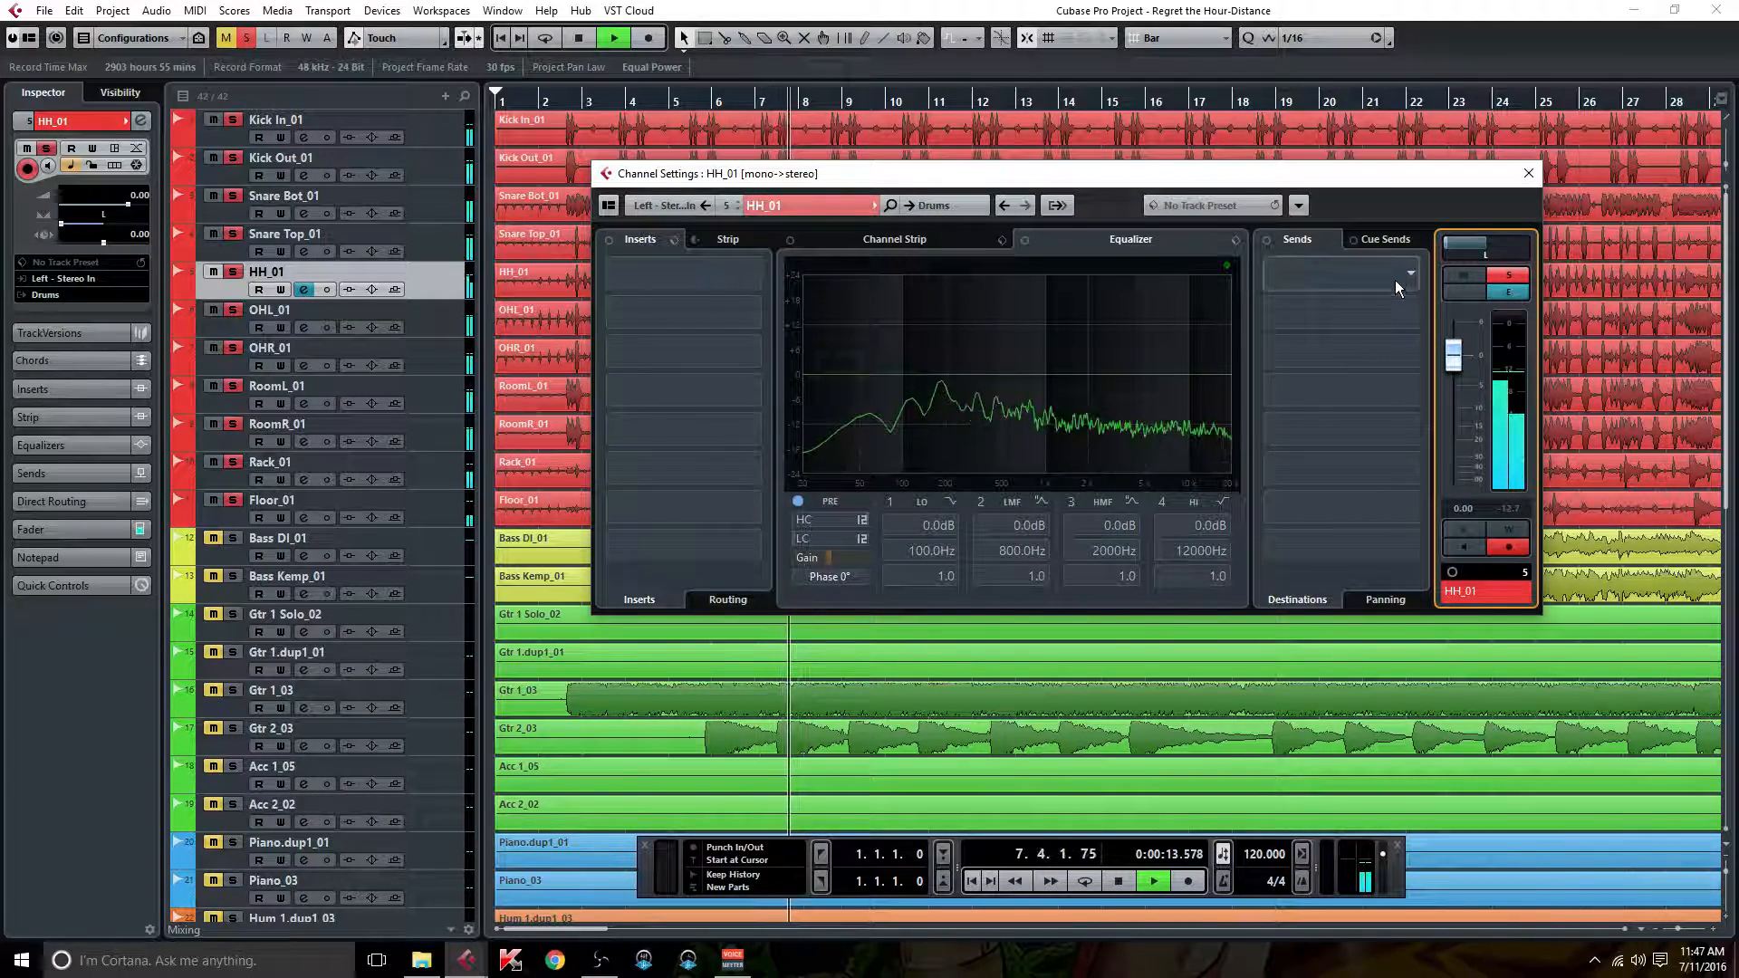
click(303, 329)
drag(1486, 246, 1464, 248)
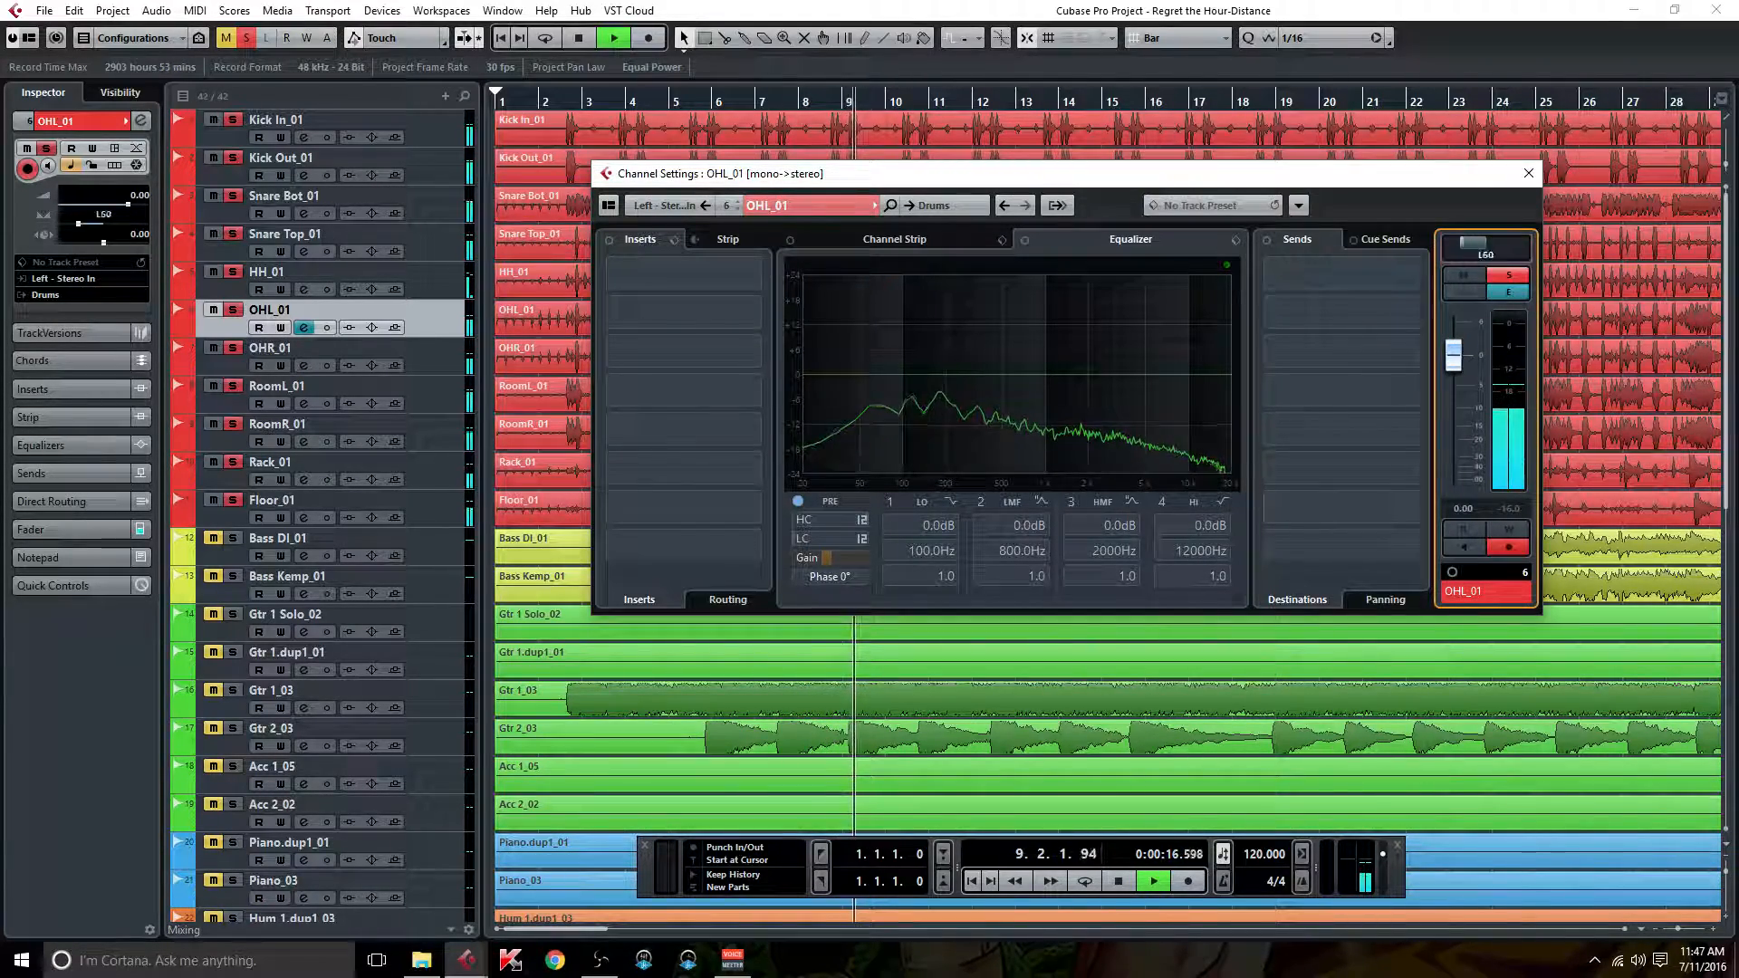
click(304, 365)
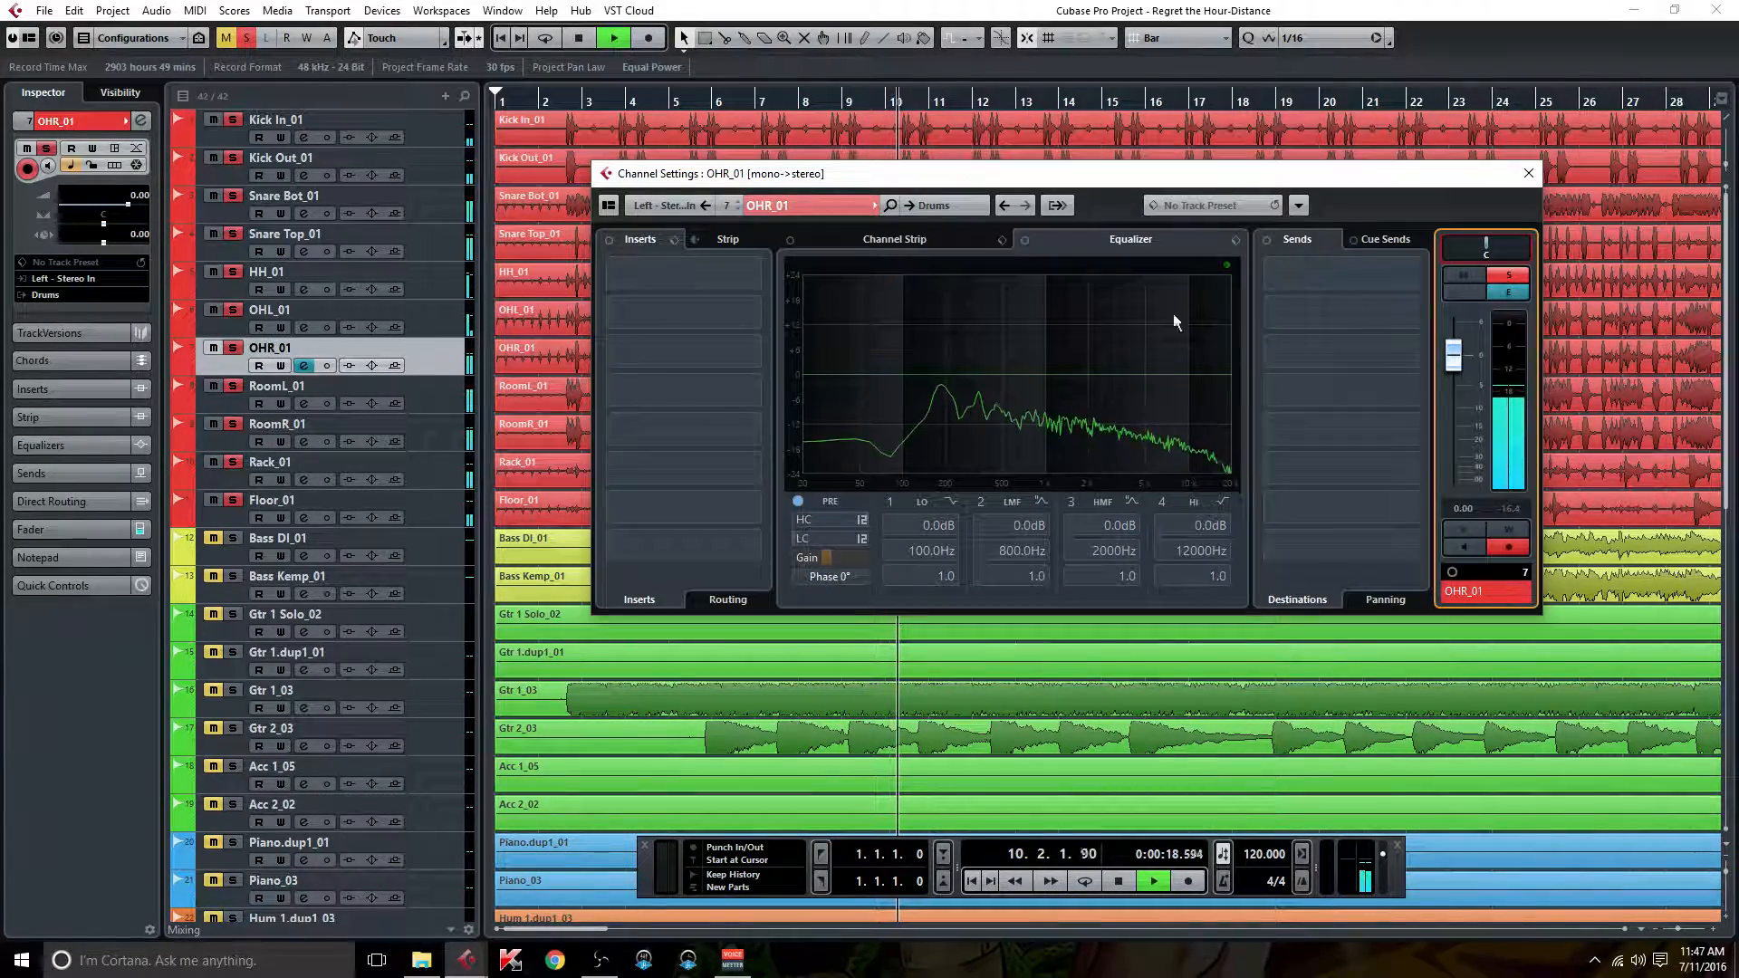
drag(1492, 250, 1540, 250)
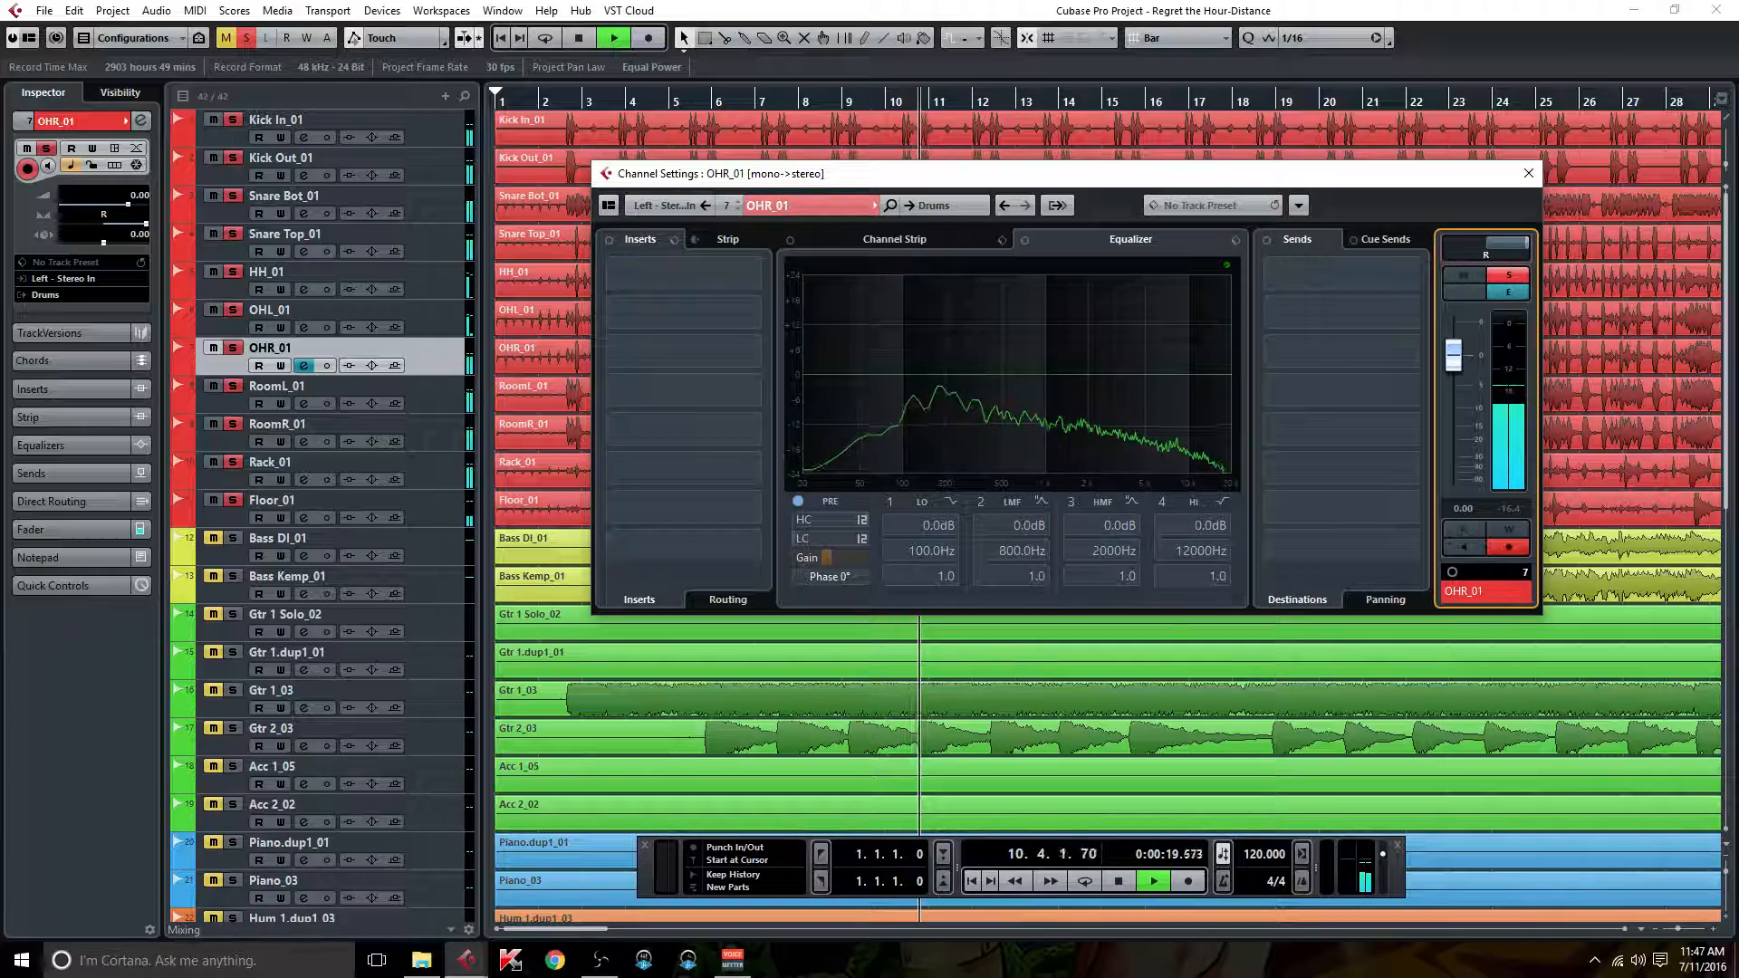
Step: Pan the room microphones apart, with RoomL_01 fully left and RoomR_01 fully right
click(303, 405)
drag(1486, 257, 1367, 286)
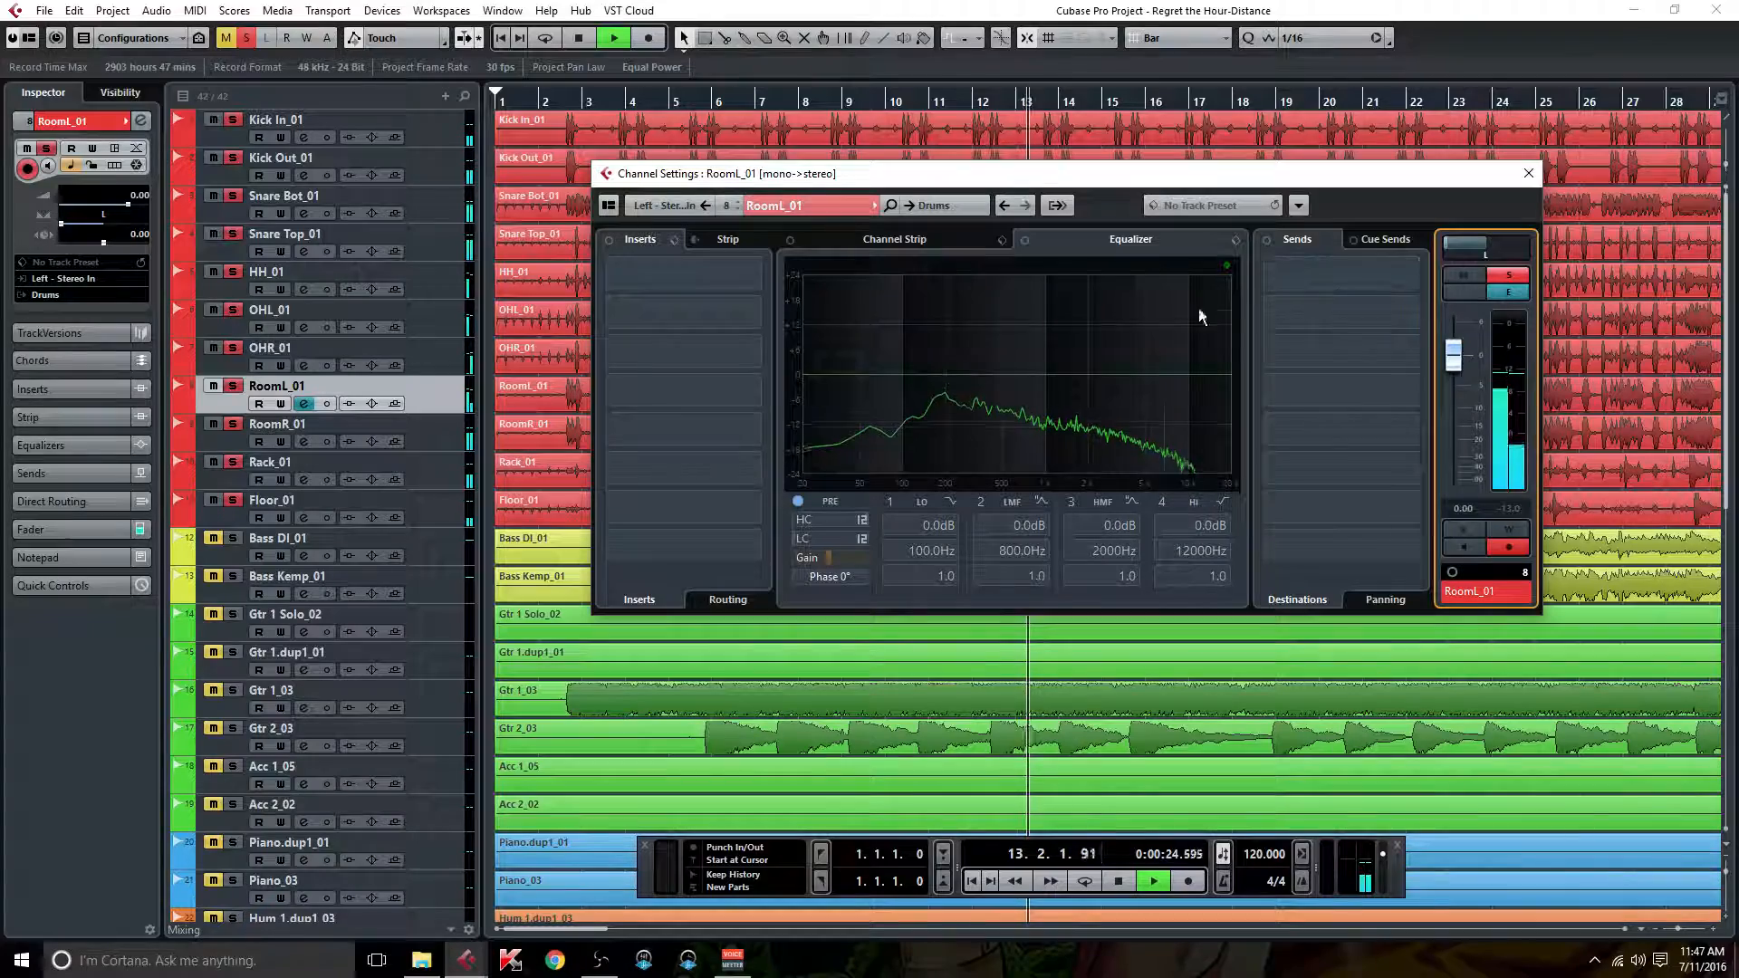
click(304, 441)
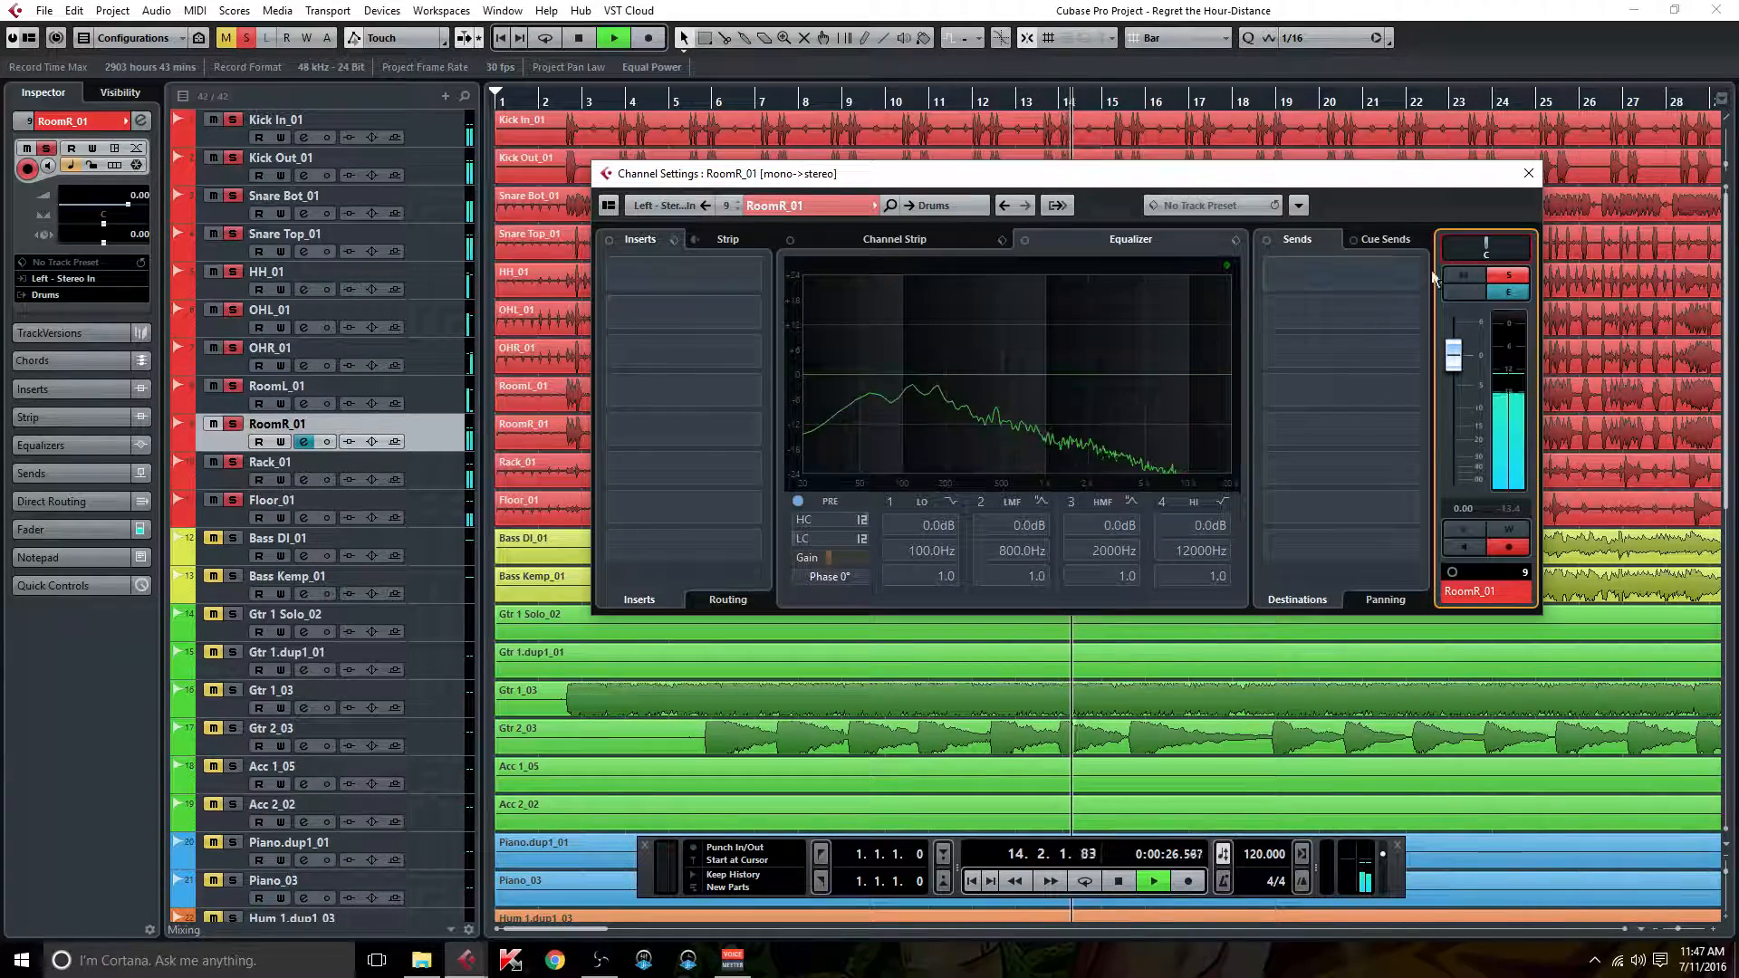
drag(1486, 238, 1579, 258)
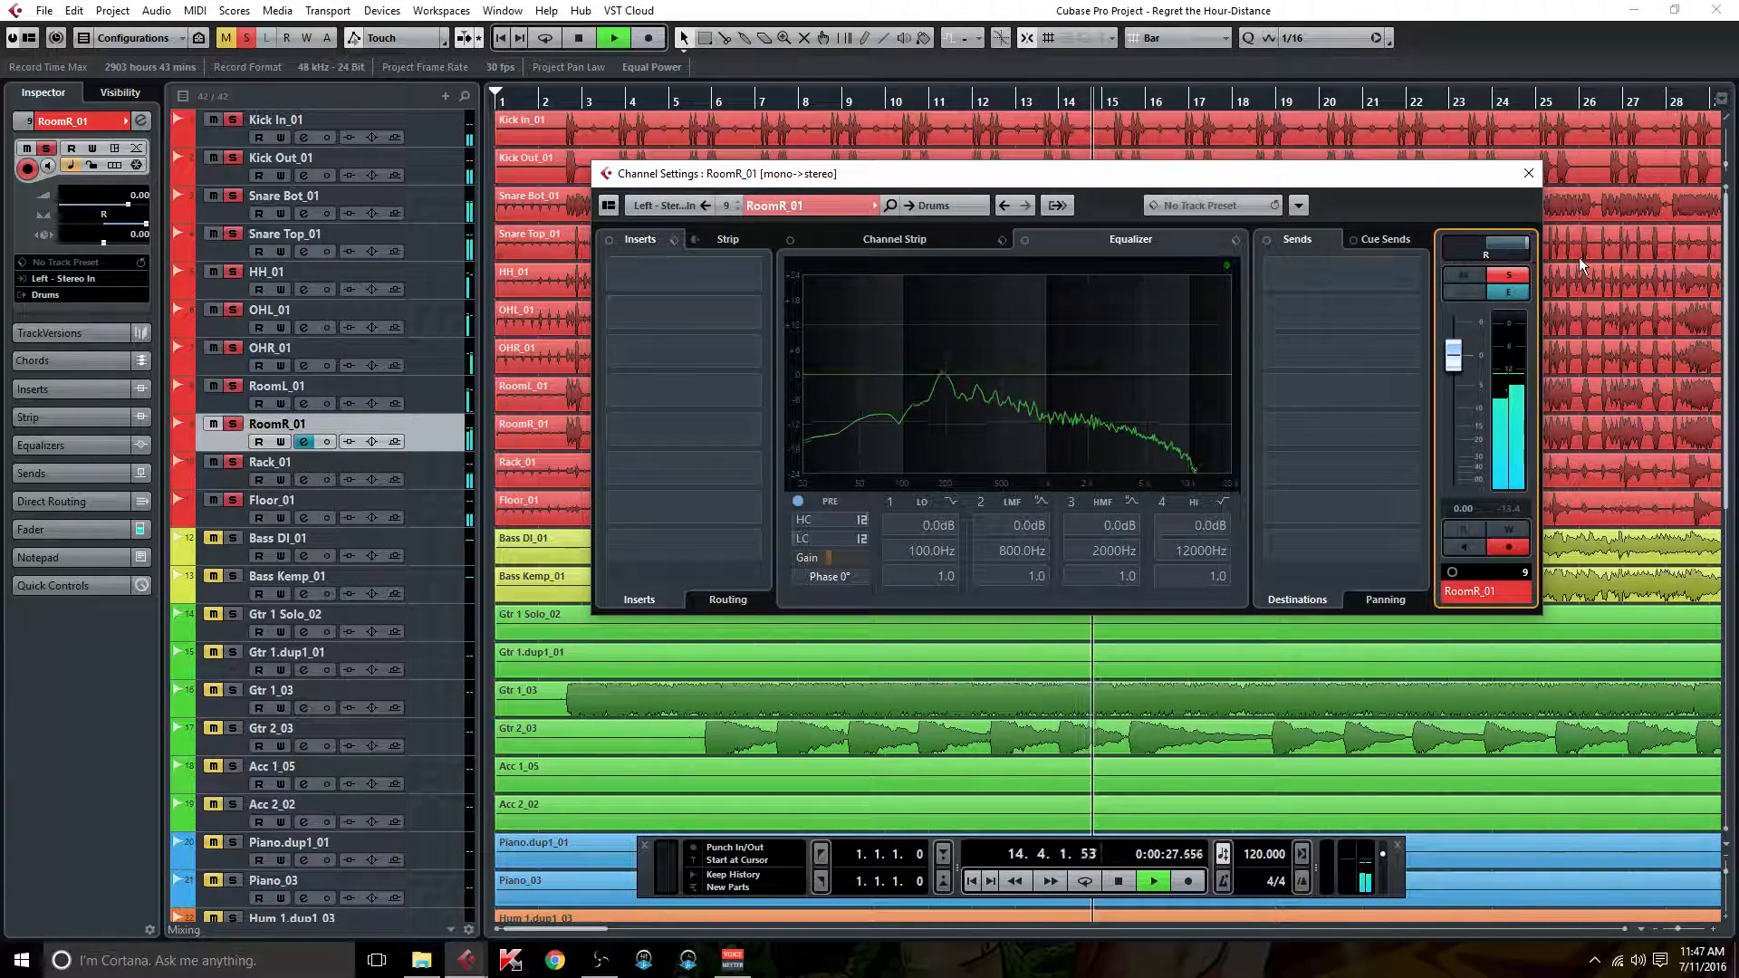
Step: Open the Rack_01 channel settings, and pan the Floor_01 channel fully right
click(303, 479)
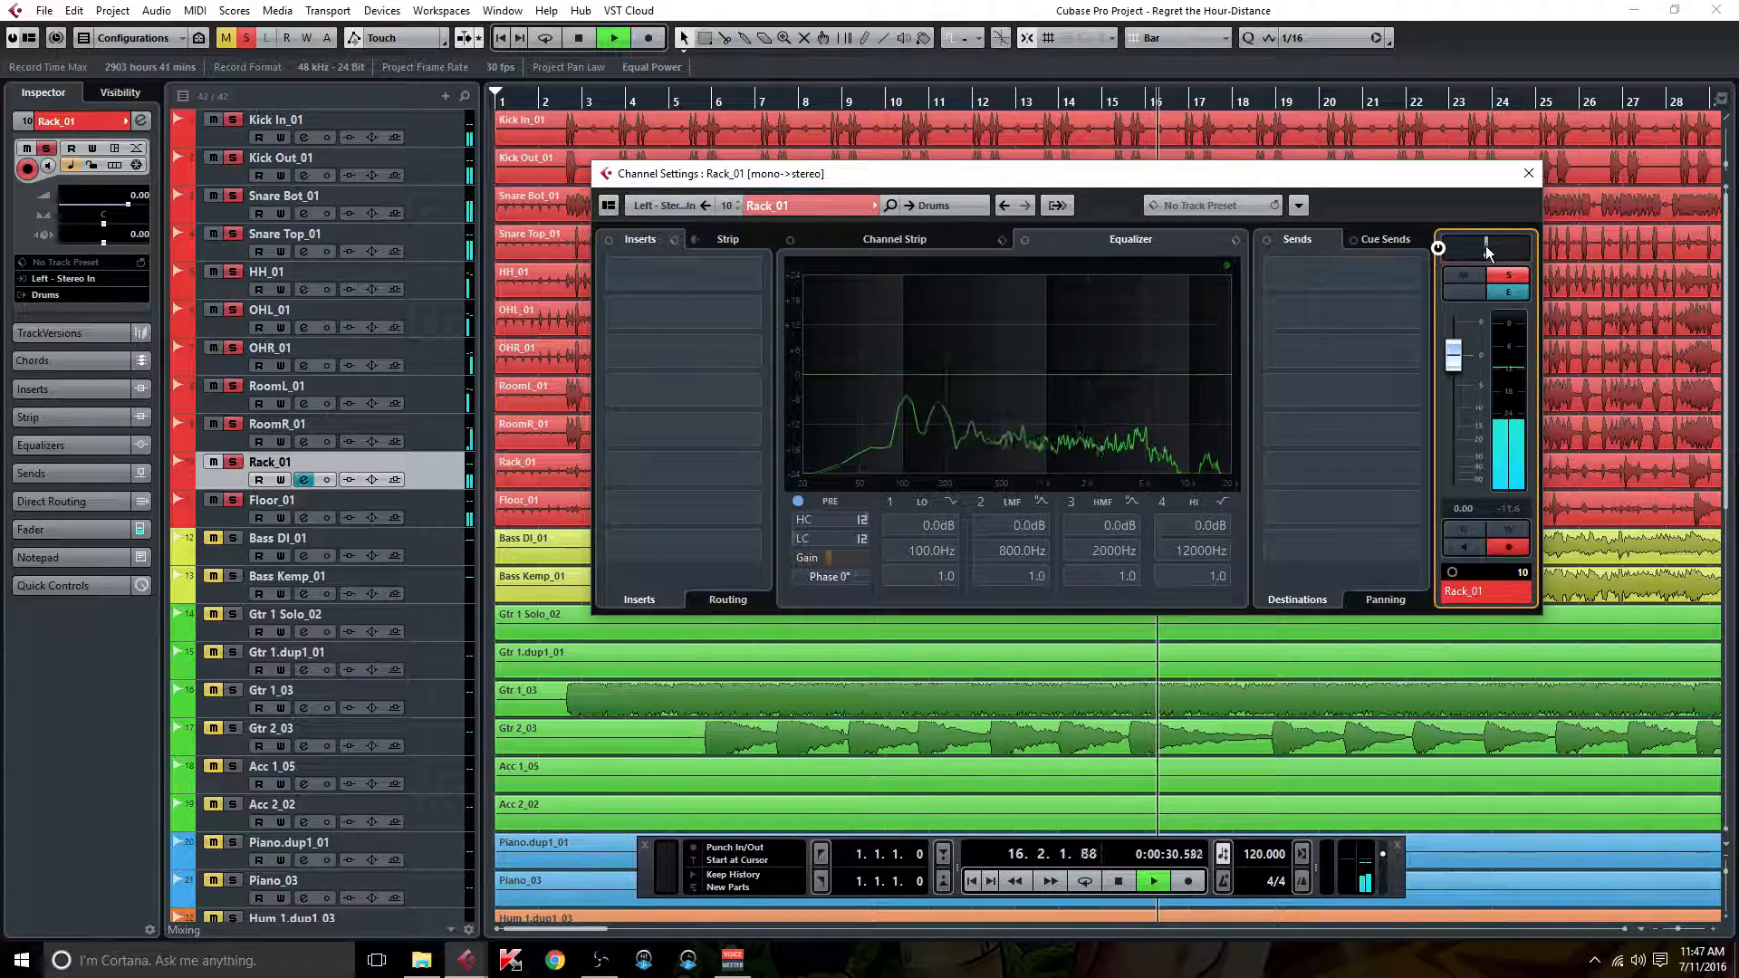
click(304, 517)
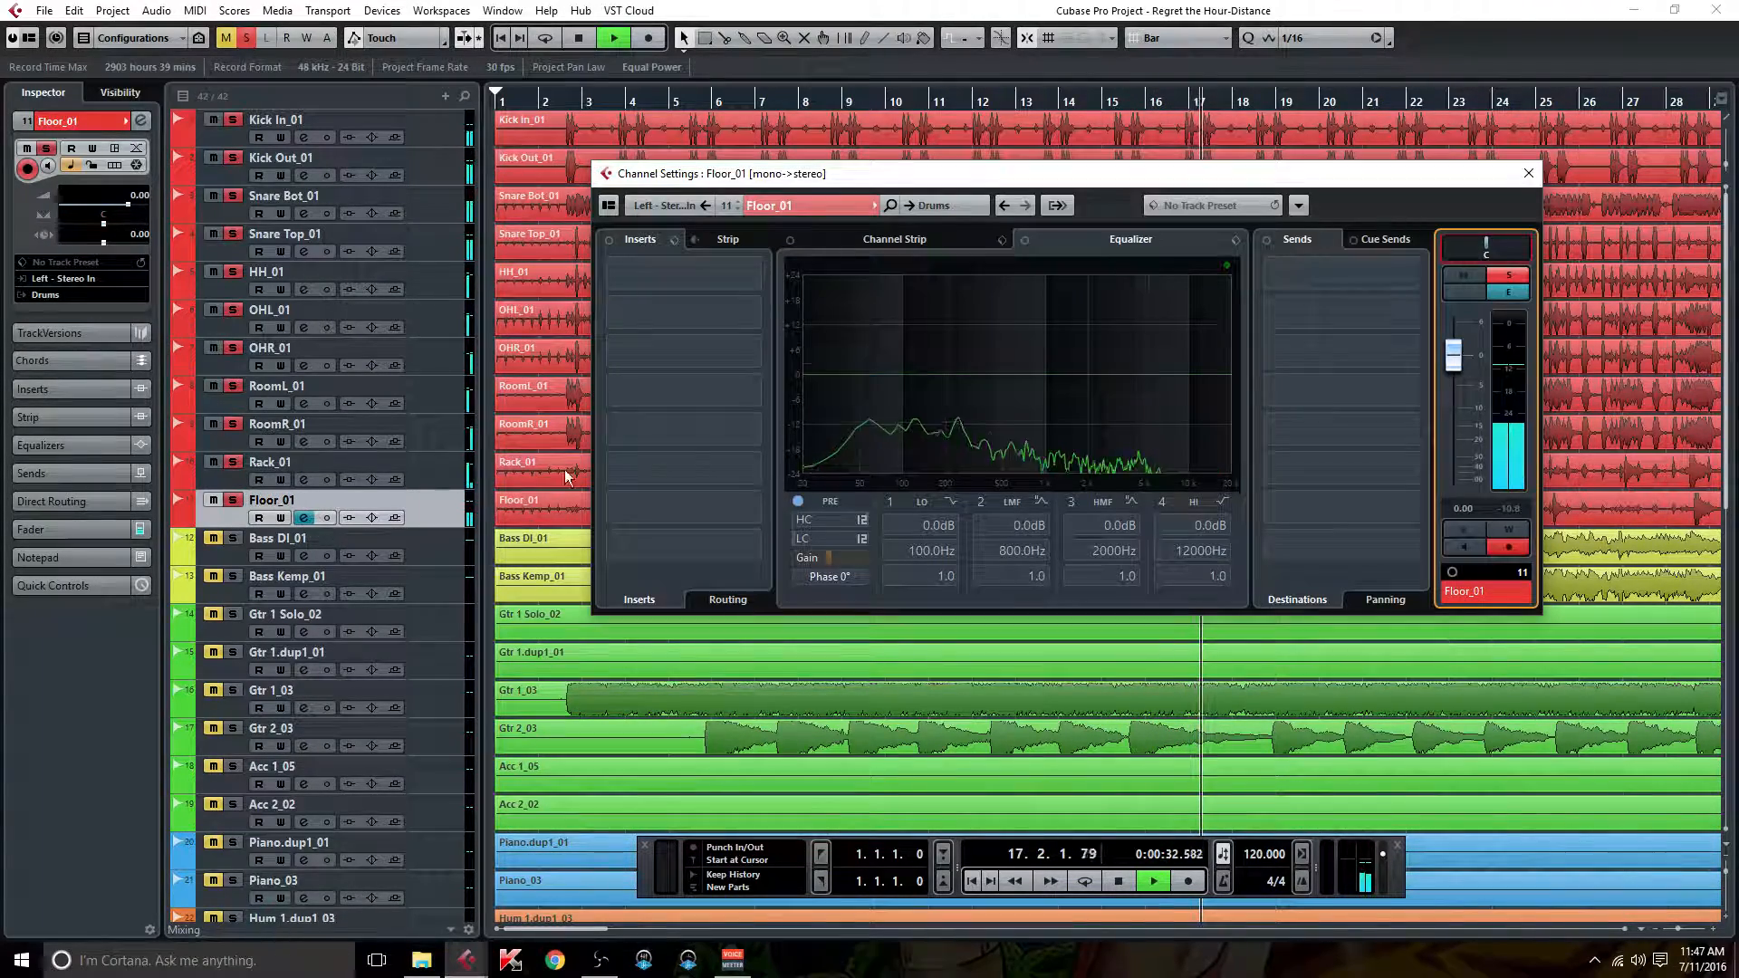
drag(1487, 242, 1579, 258)
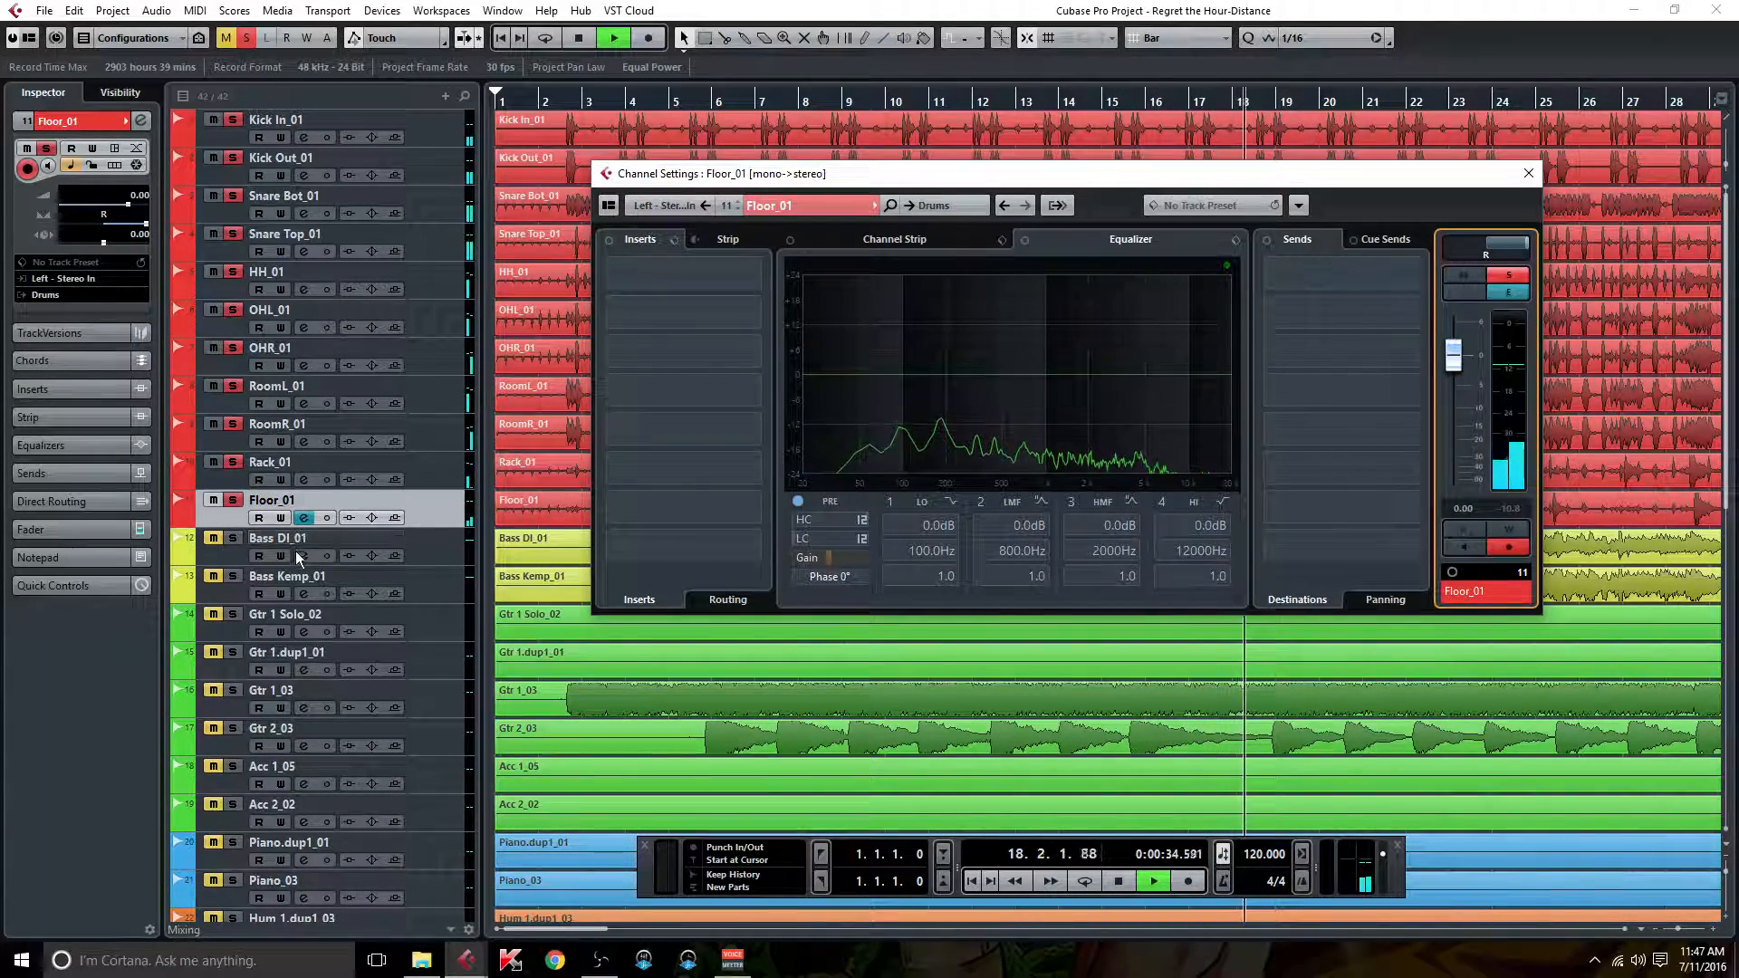
Step: Add Bass DI_01, Bass Kemp_01, Gtr 1 Solo_02, Gtr 1.dup1_01 and Gtr 1_03 to the soloed tracks
click(233, 539)
click(233, 579)
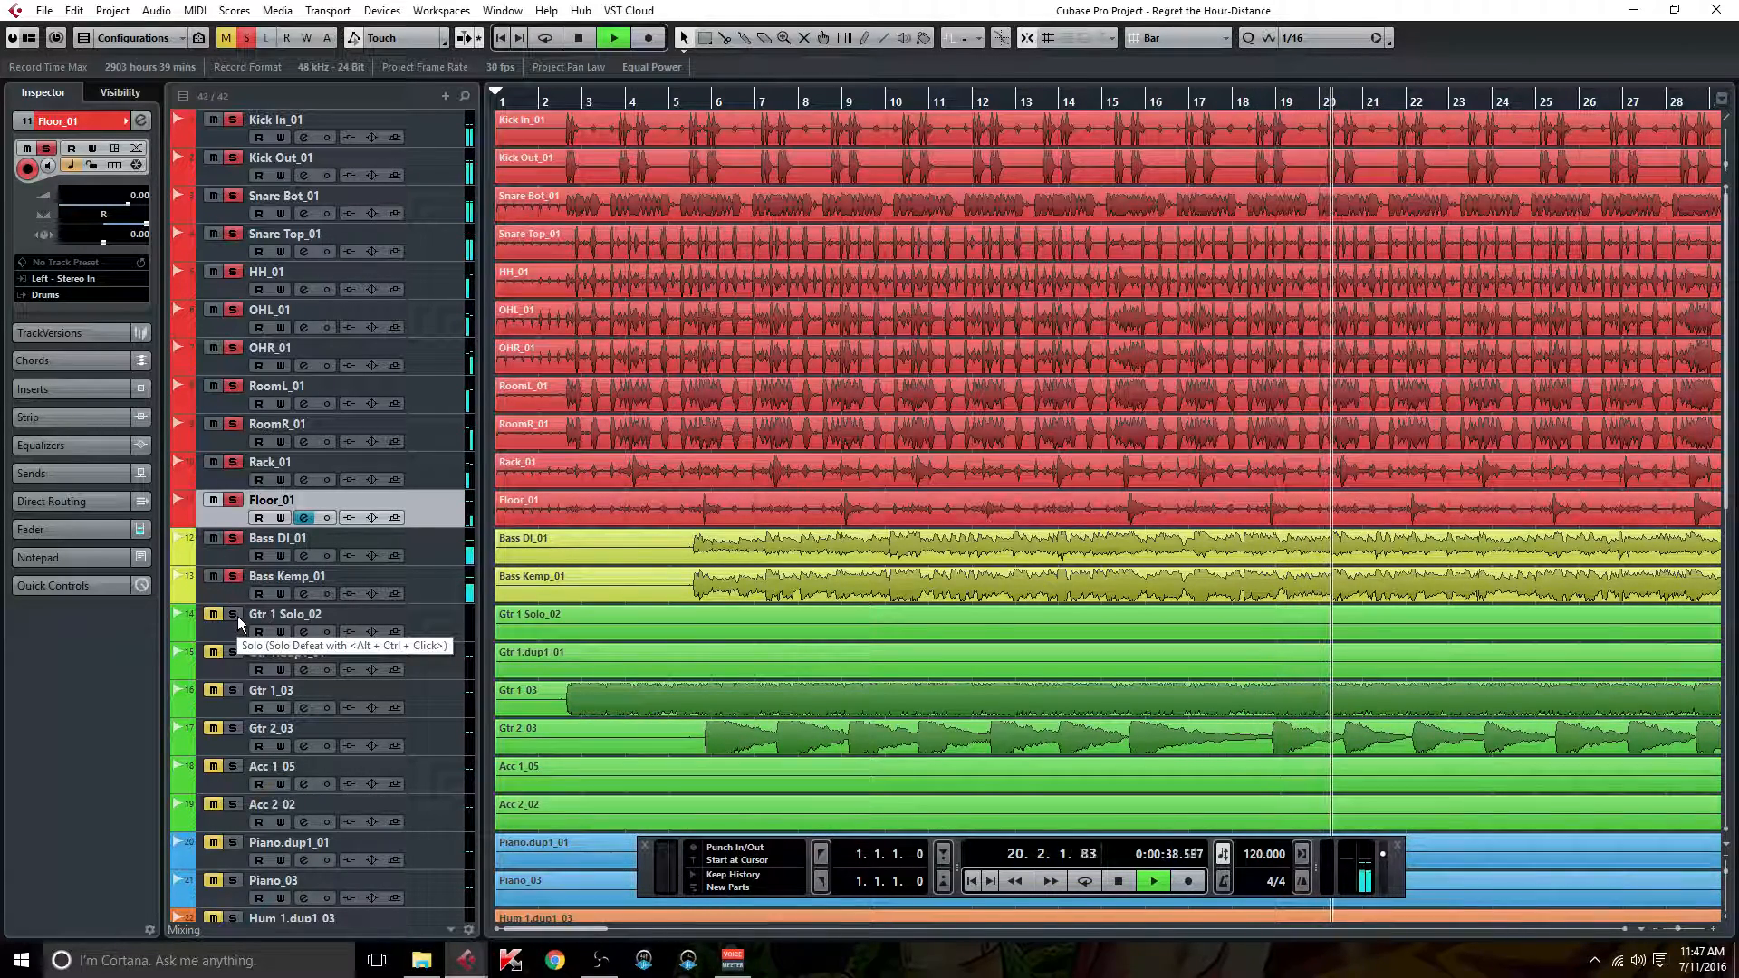
click(237, 617)
click(236, 648)
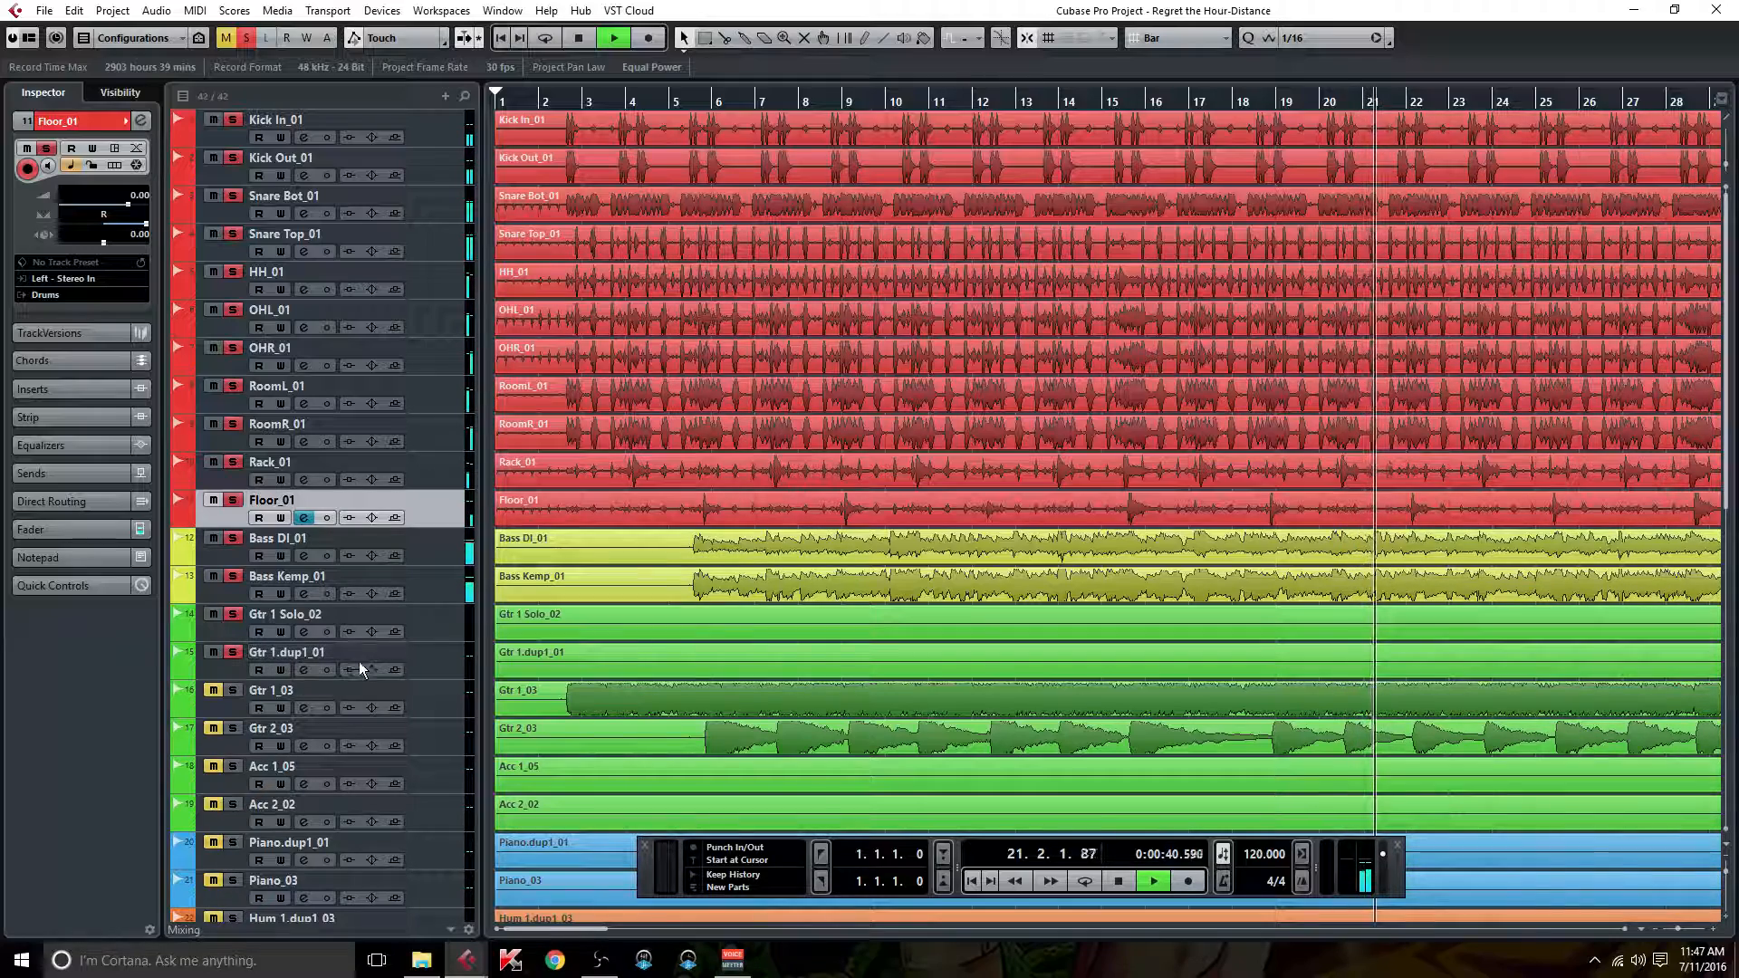
click(234, 690)
Step: Pan Gtr 1_03 fully right and Gtr 2_03 fully left, with Gtr 2_03 also soloed
click(304, 706)
drag(1488, 243, 1572, 253)
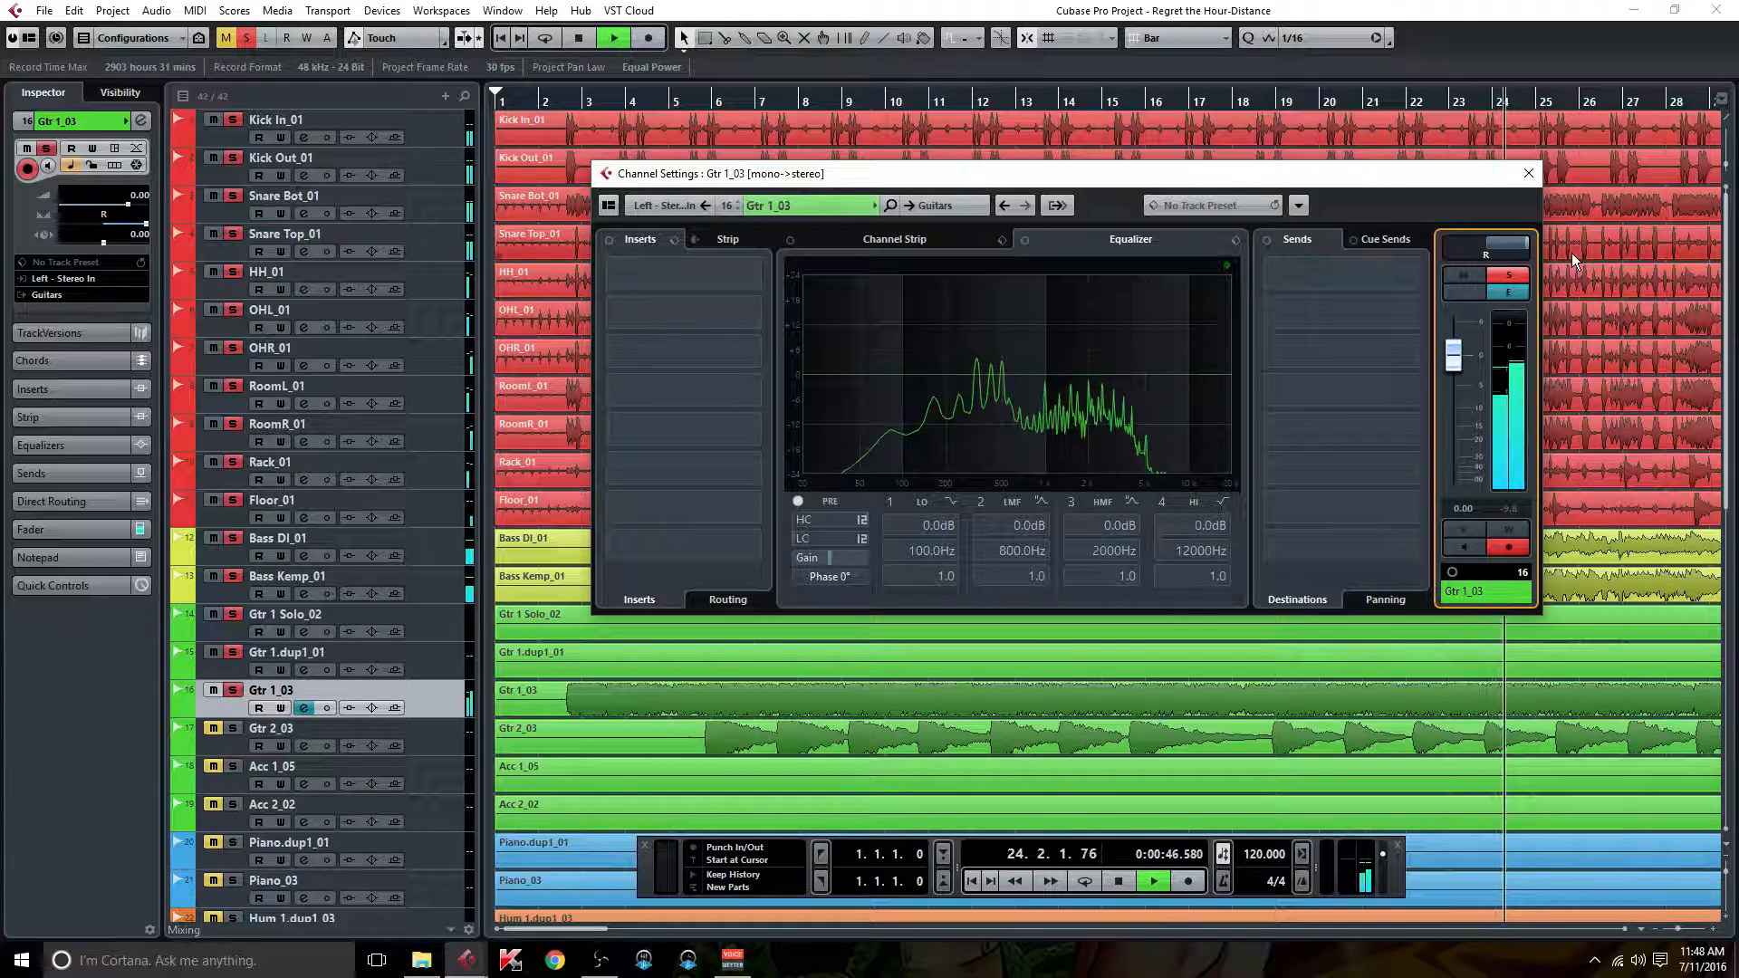
click(302, 745)
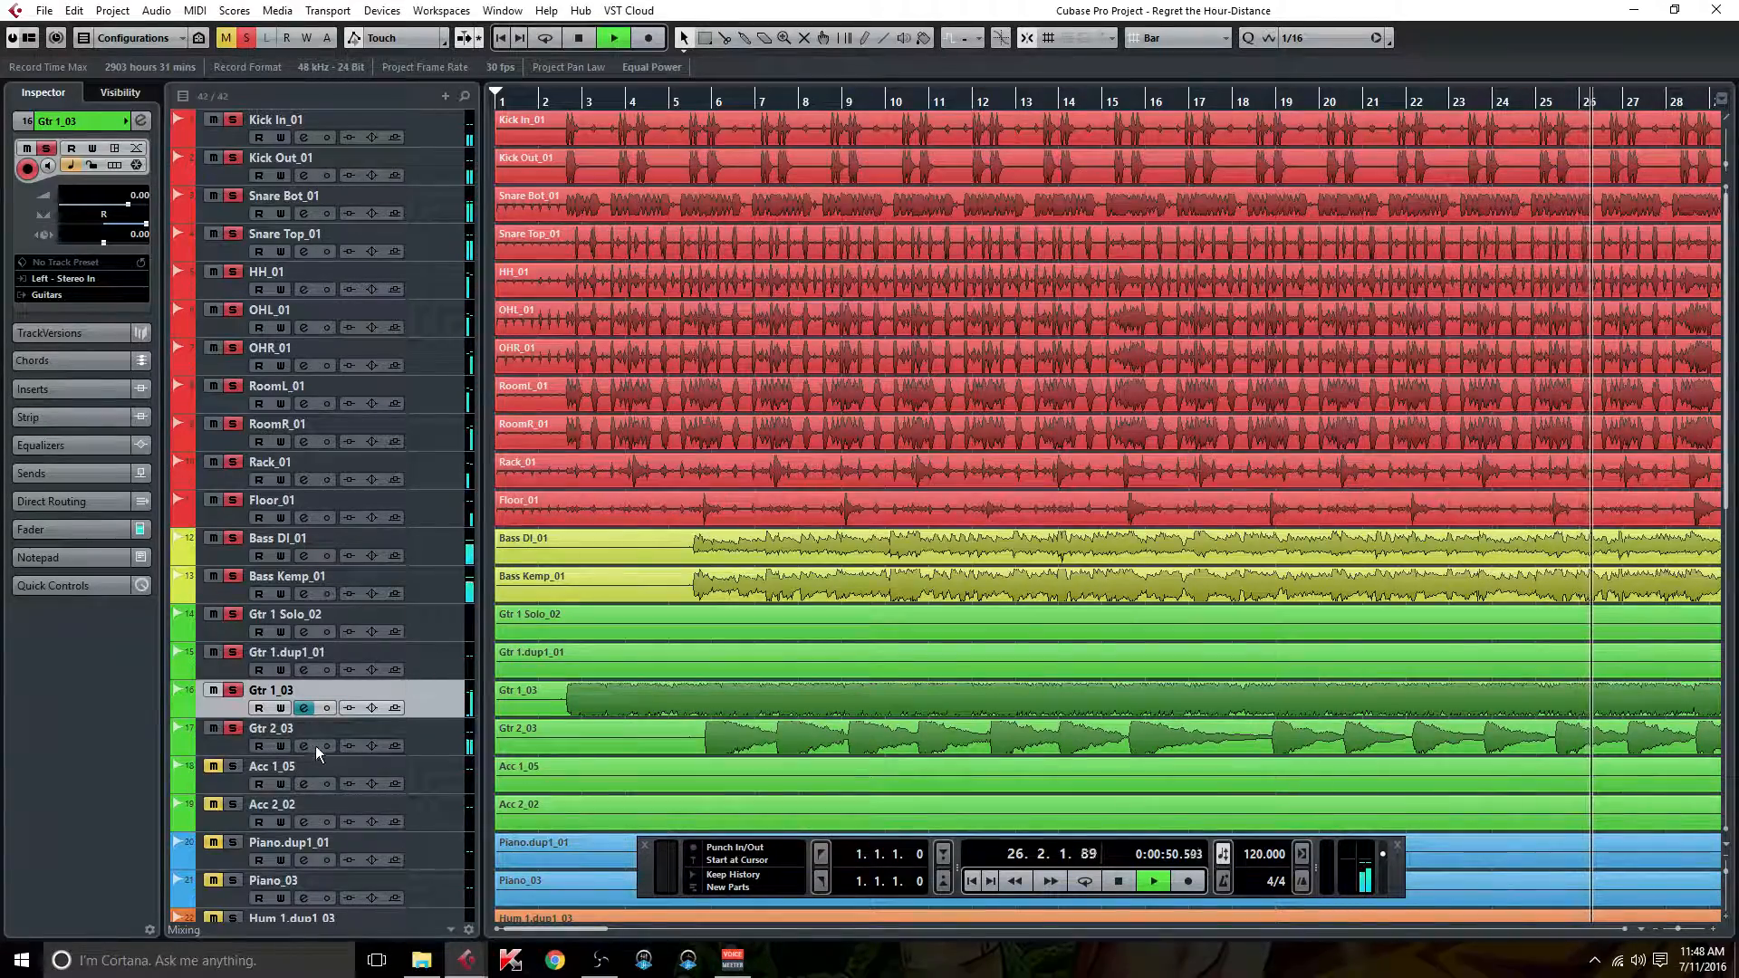
drag(1493, 245, 1405, 254)
Step: Solo Acc 1_05 and Acc 2_02, panning Acc 1_05 fully left and Acc 2_02 fully right
click(232, 767)
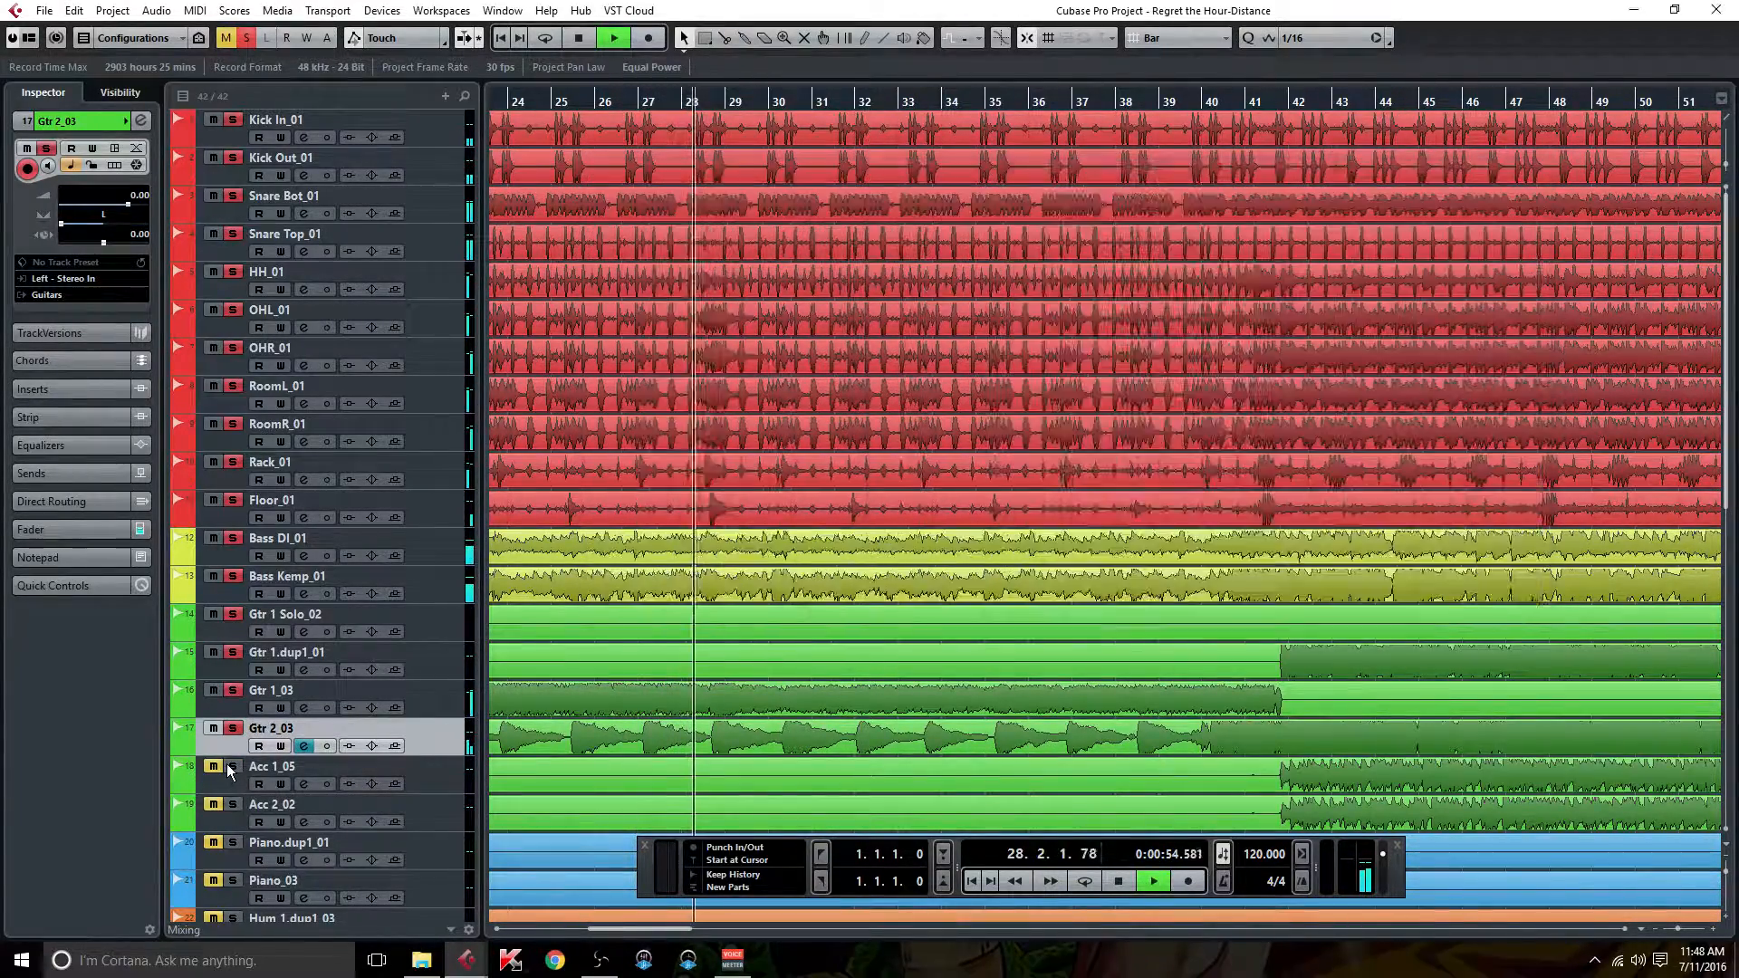
click(233, 804)
click(304, 784)
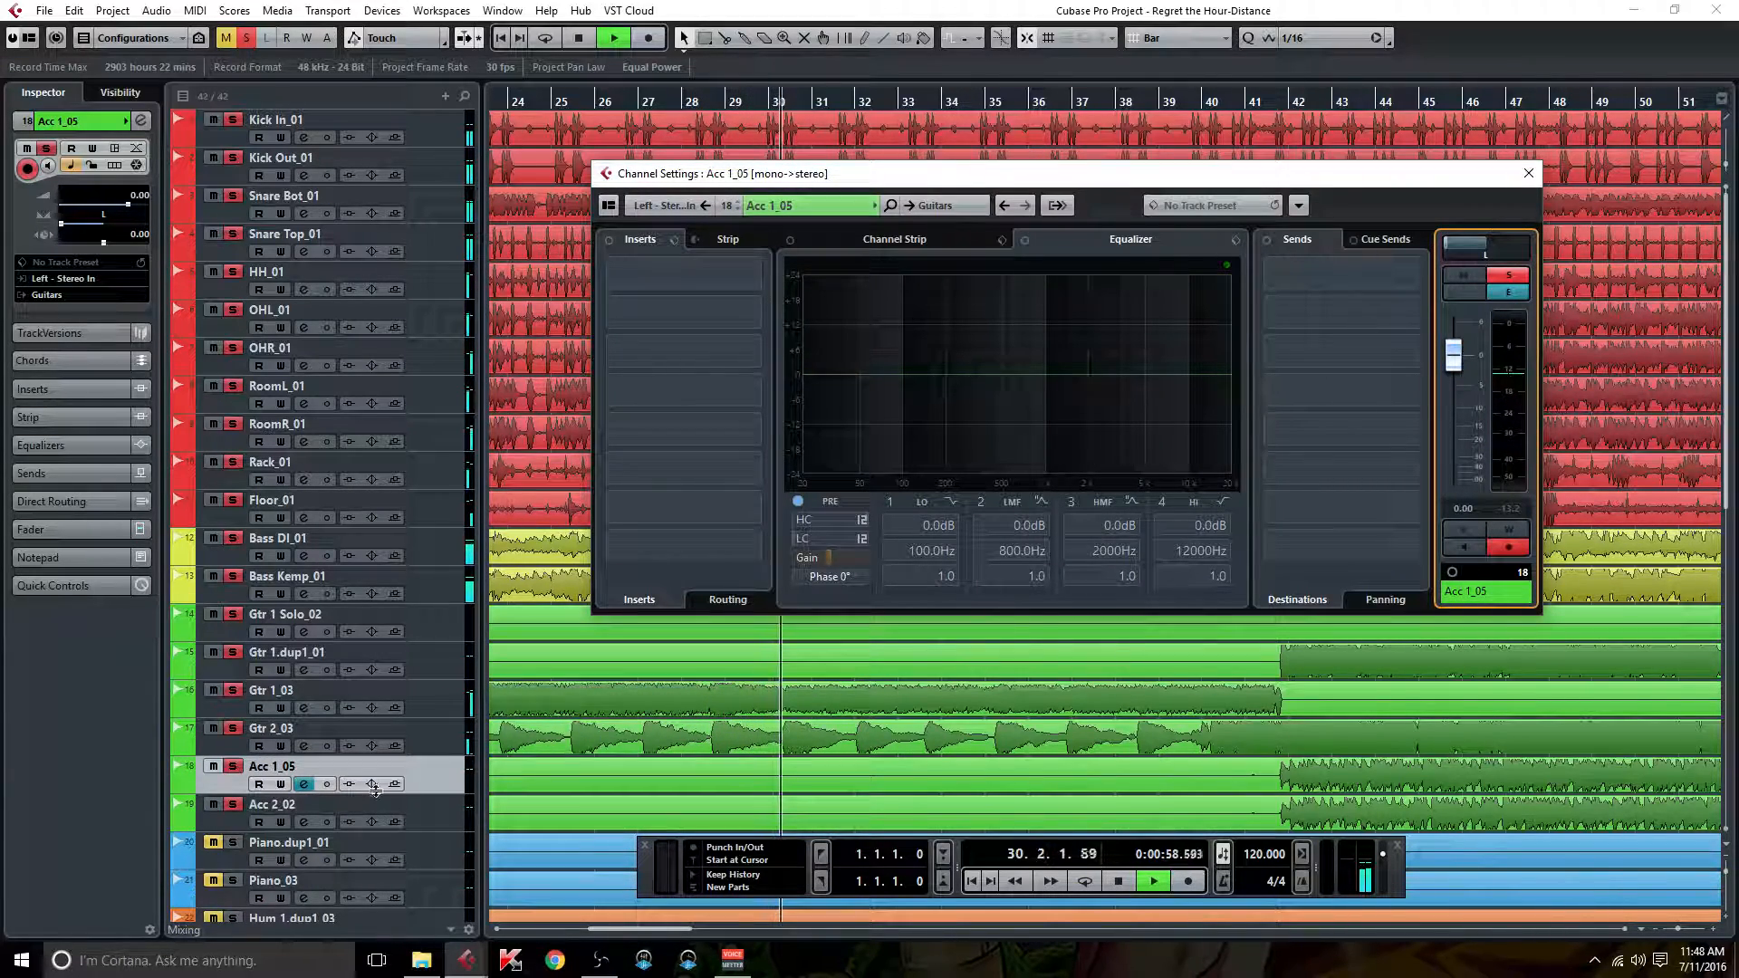
click(303, 822)
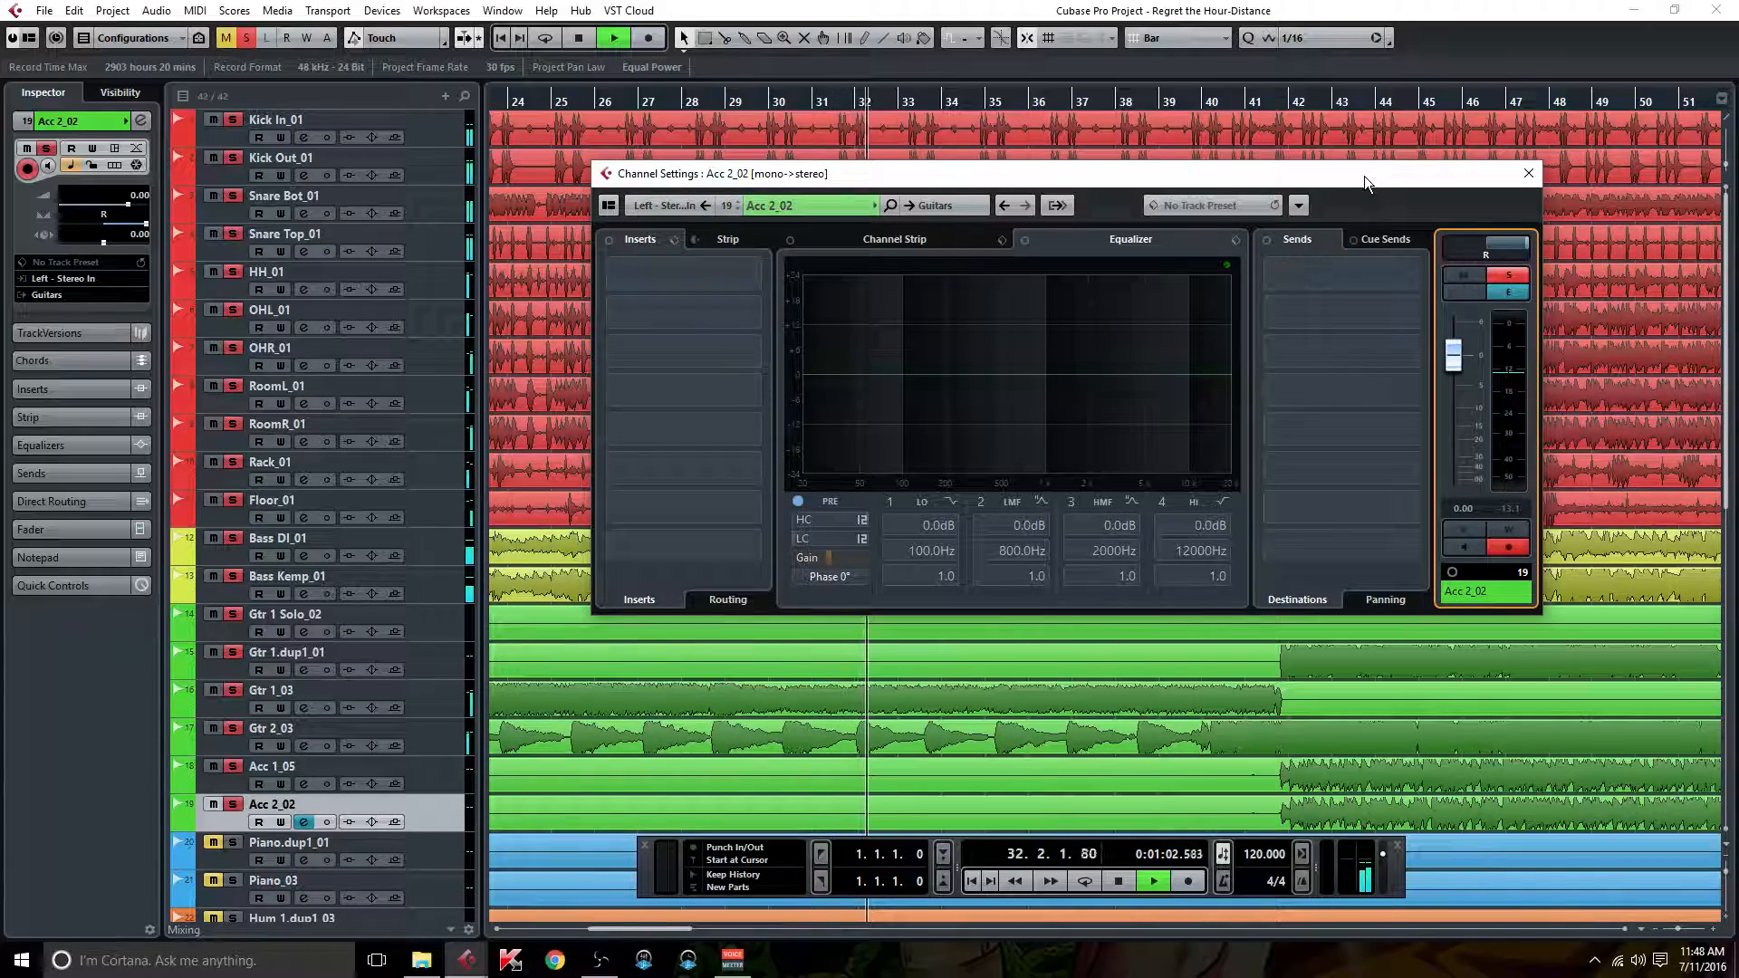
Step: Move the channel settings window aside and jump playback to around bar 42, where the acoustic parts begin
drag(1365, 176, 1094, 203)
click(1294, 105)
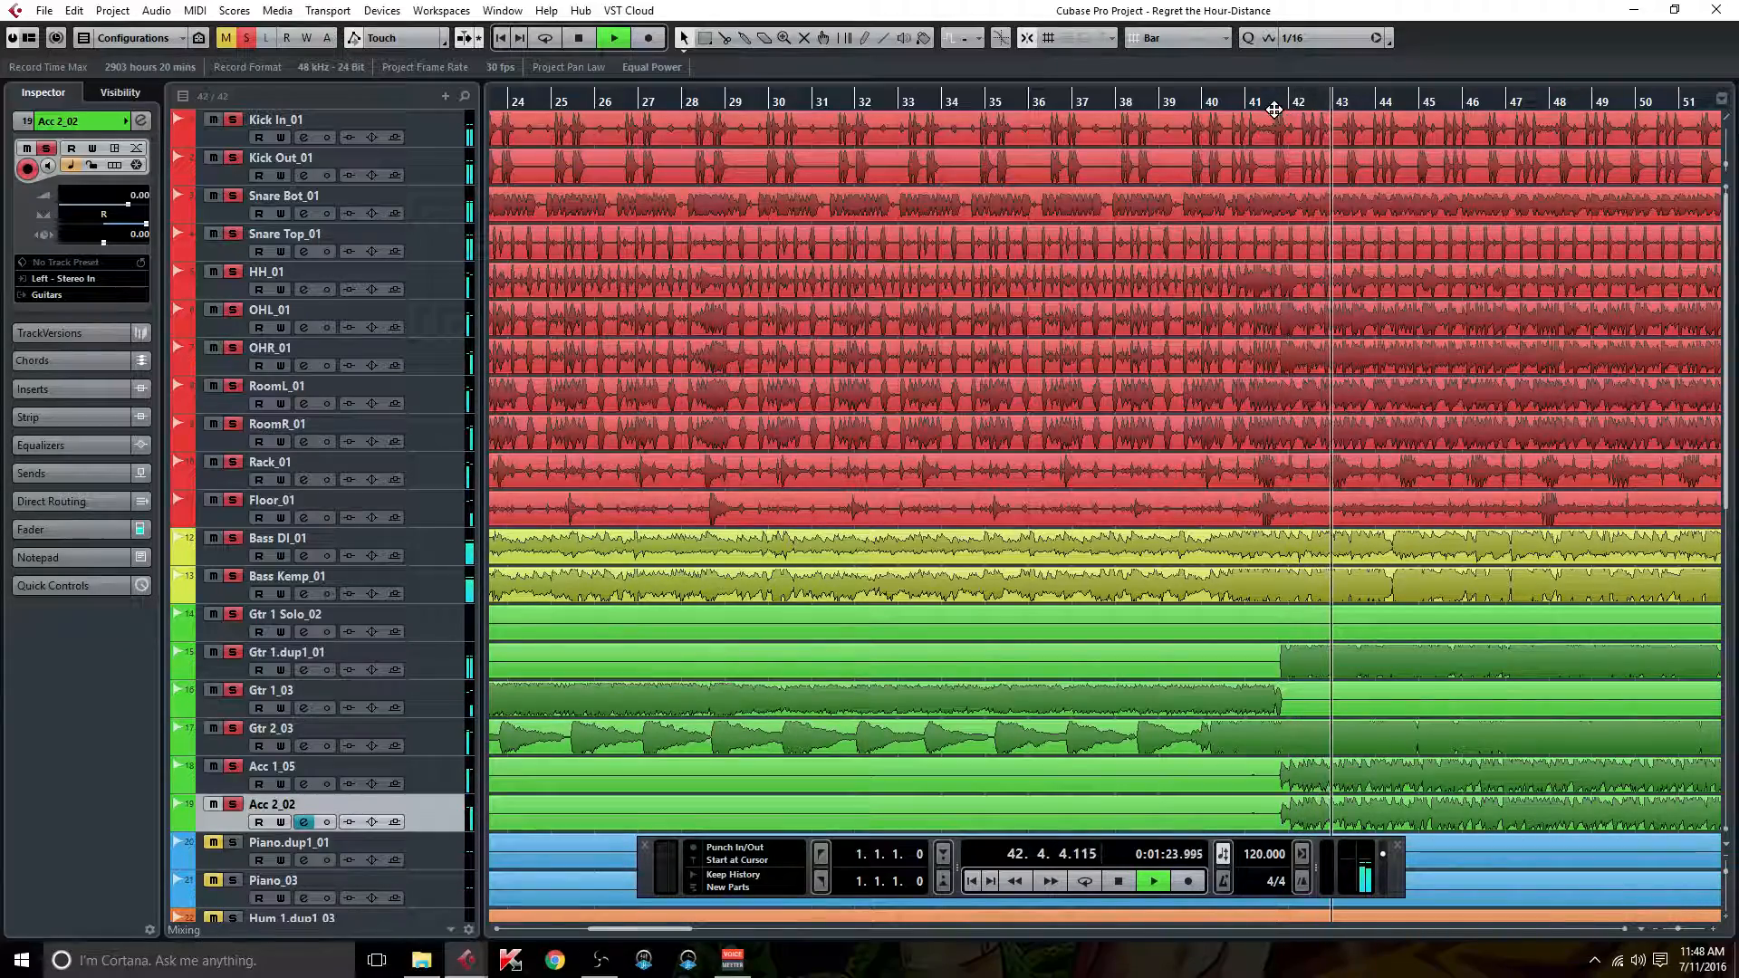
Step: Solo Piano.dup1_01 and Piano_03, and pan Piano.dup1_01 fully left
scroll(497, 470, down, 3)
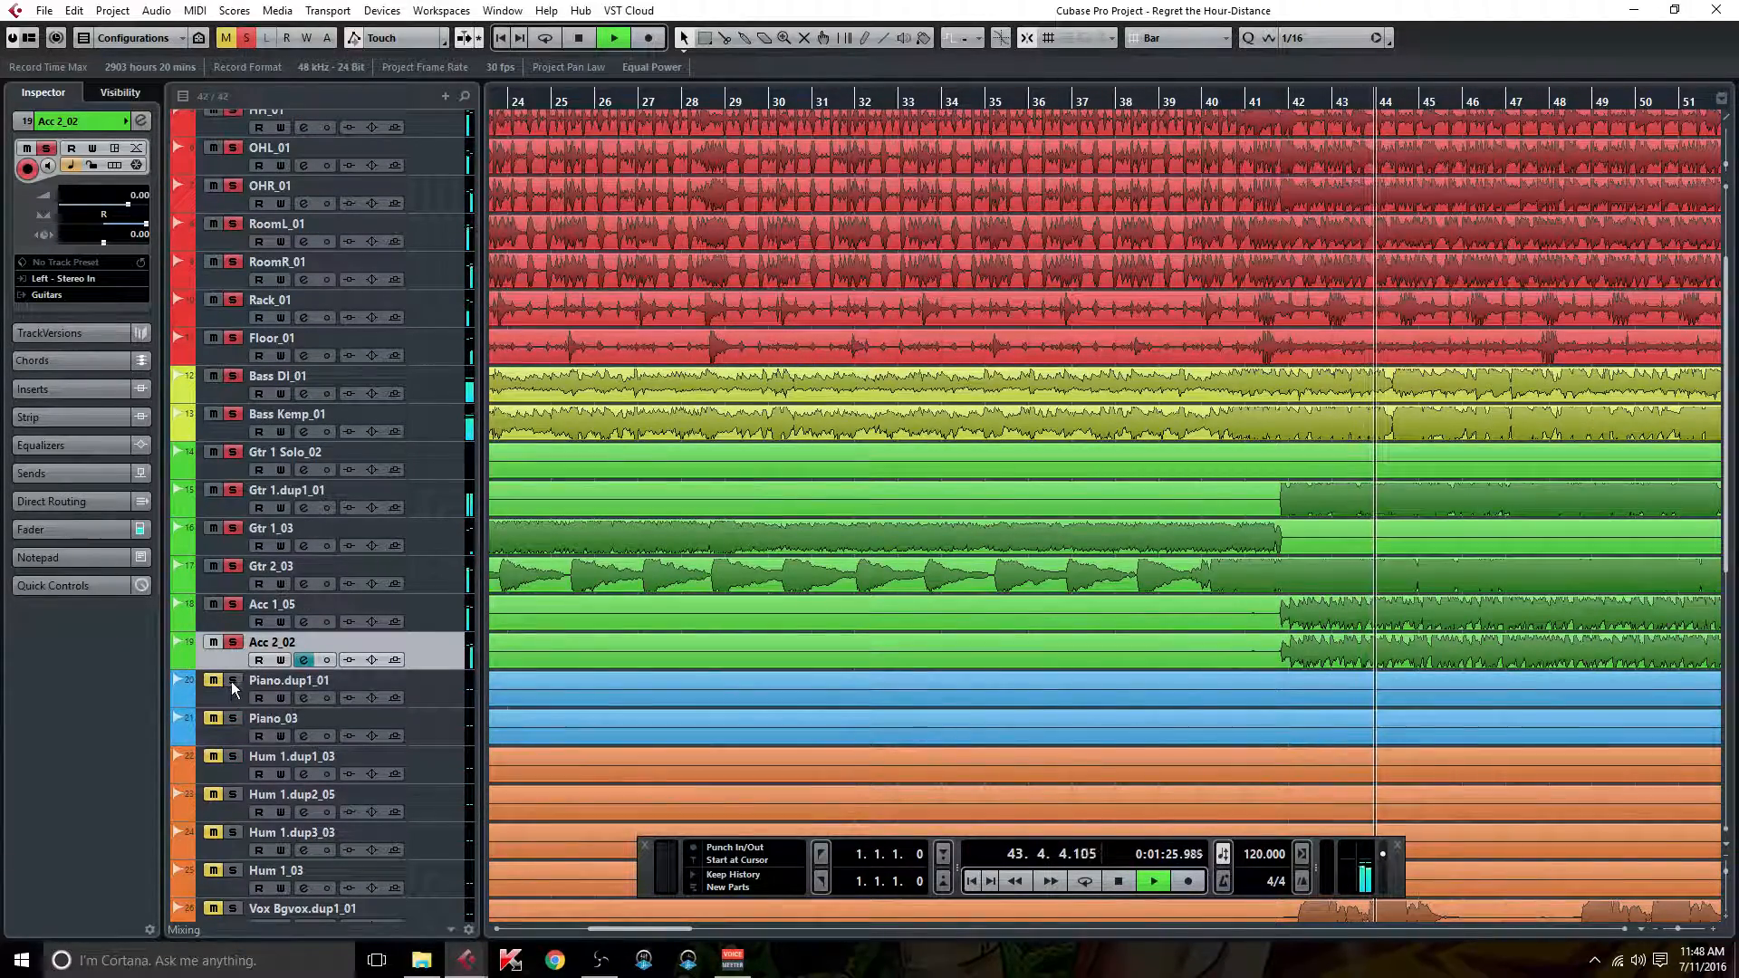
click(304, 697)
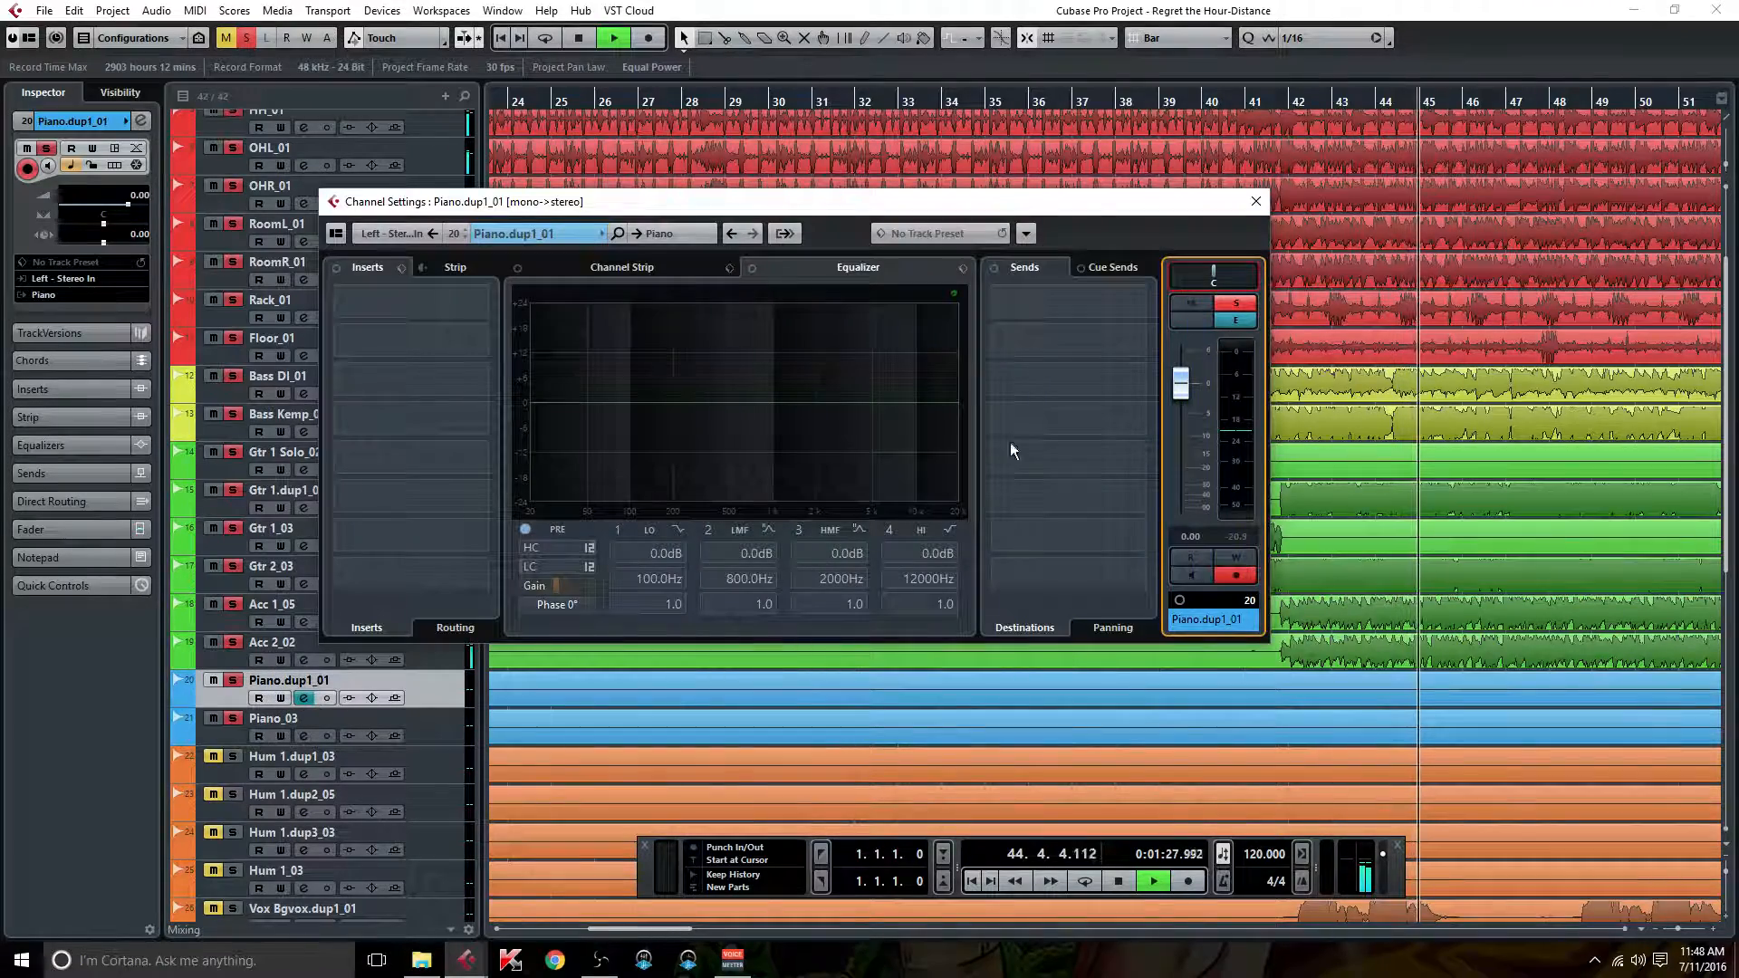
drag(1214, 277, 1174, 277)
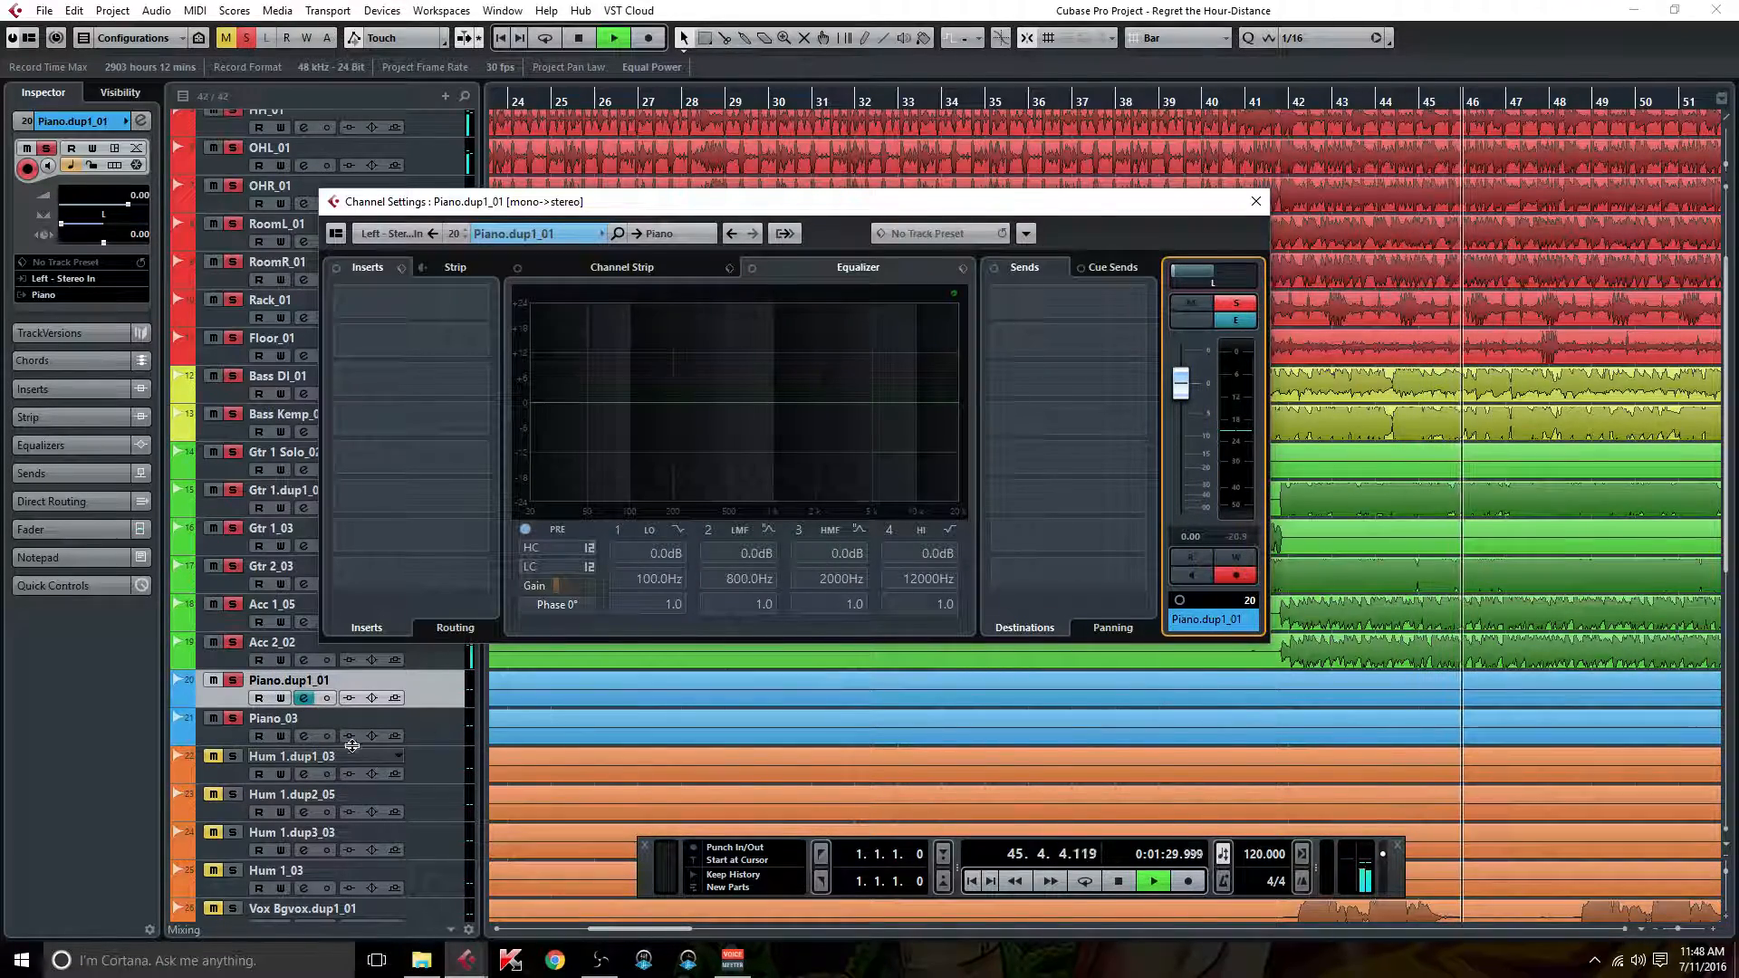
Step: Pan Piano_03 fully right and jump playback to about bar 99, where the piano parts play
click(305, 738)
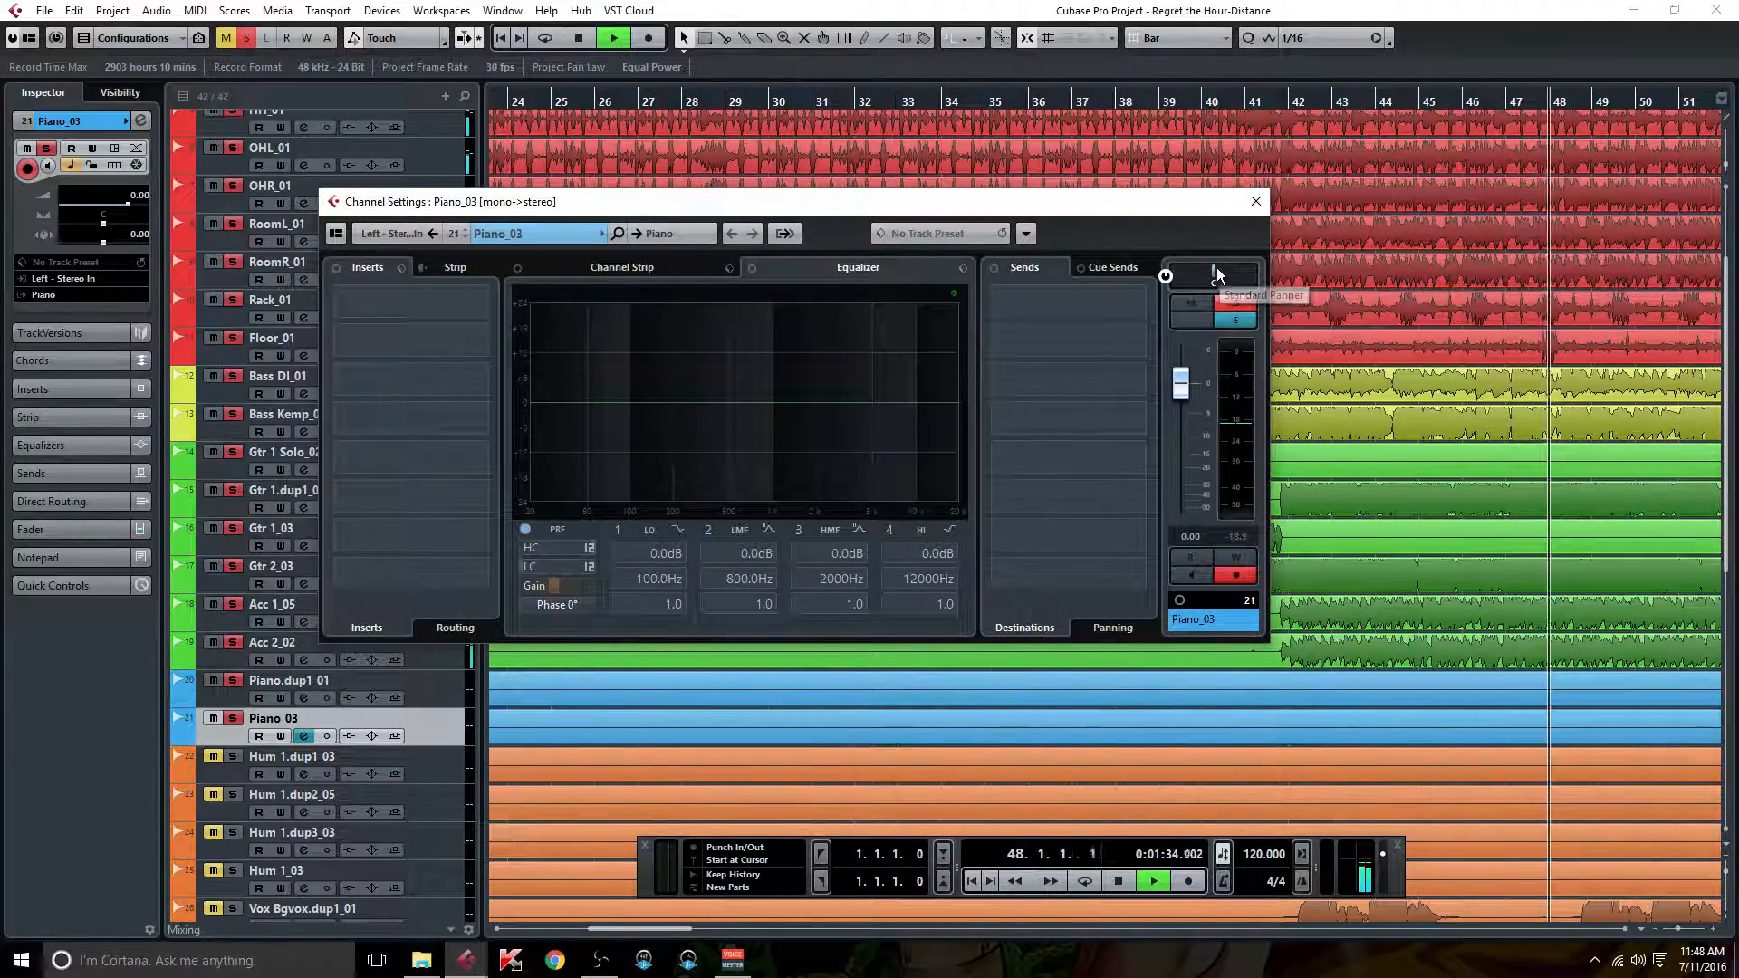
drag(1216, 273, 1256, 276)
drag(642, 931, 864, 933)
click(1162, 102)
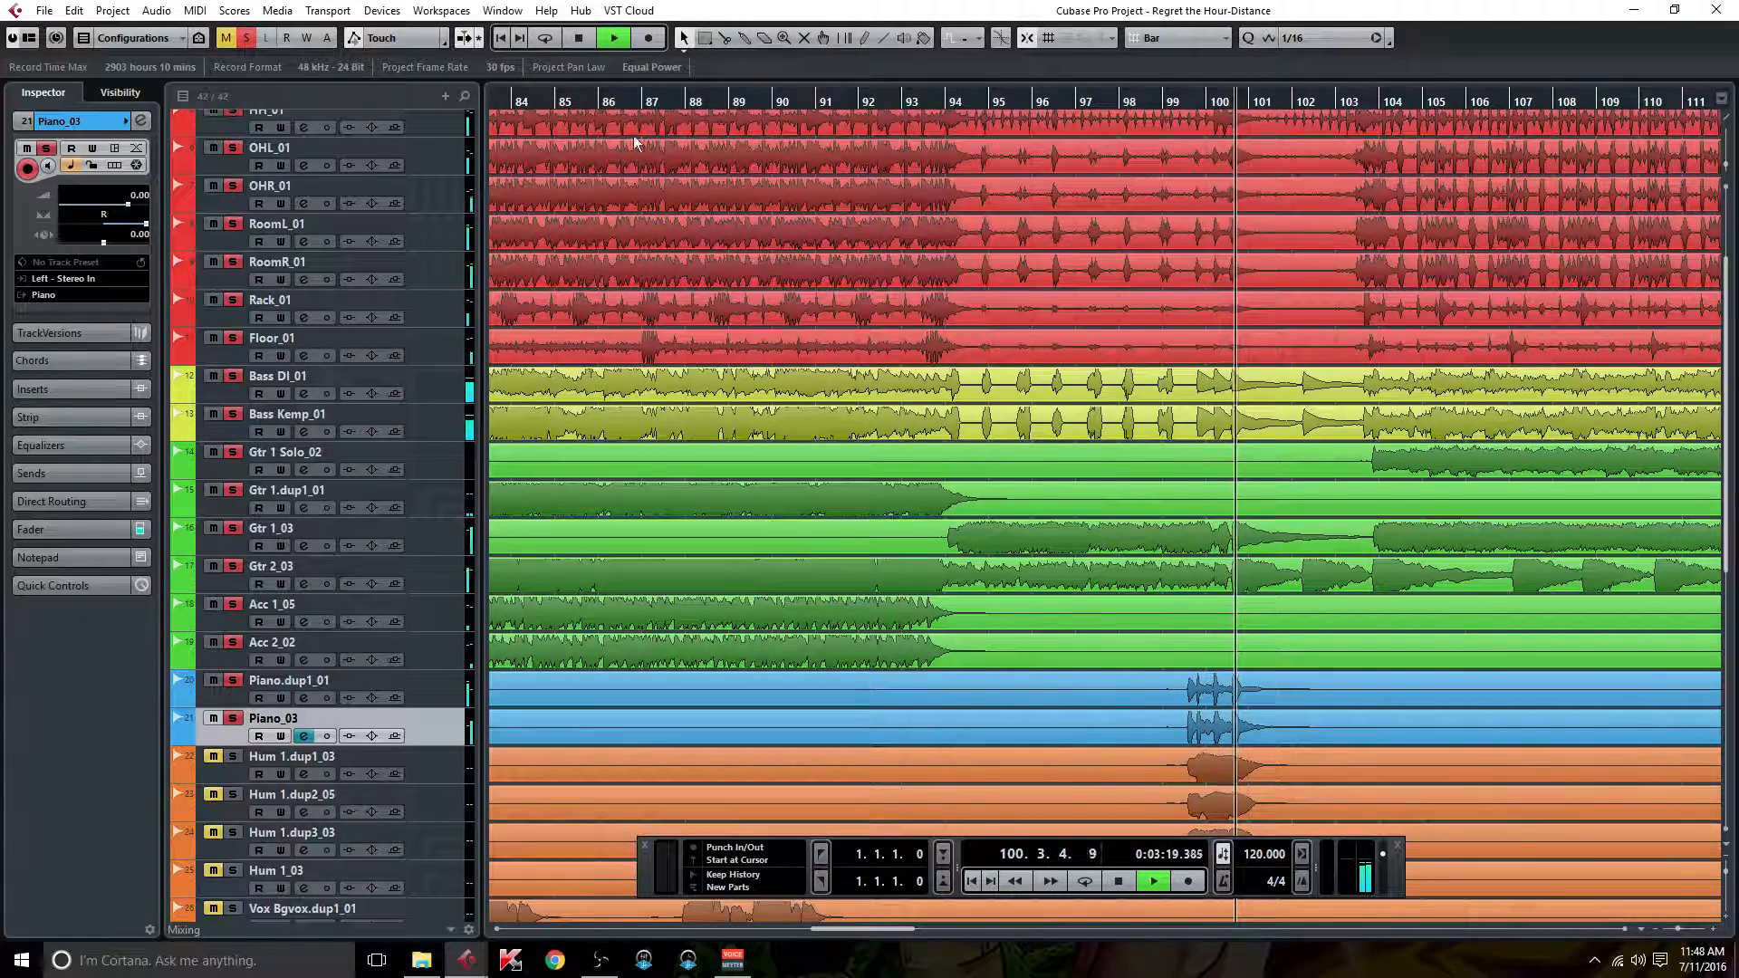
Step: Loop playback over bars 99 to 102, starting from the beginning of that range
scroll(678, 616, down, 3)
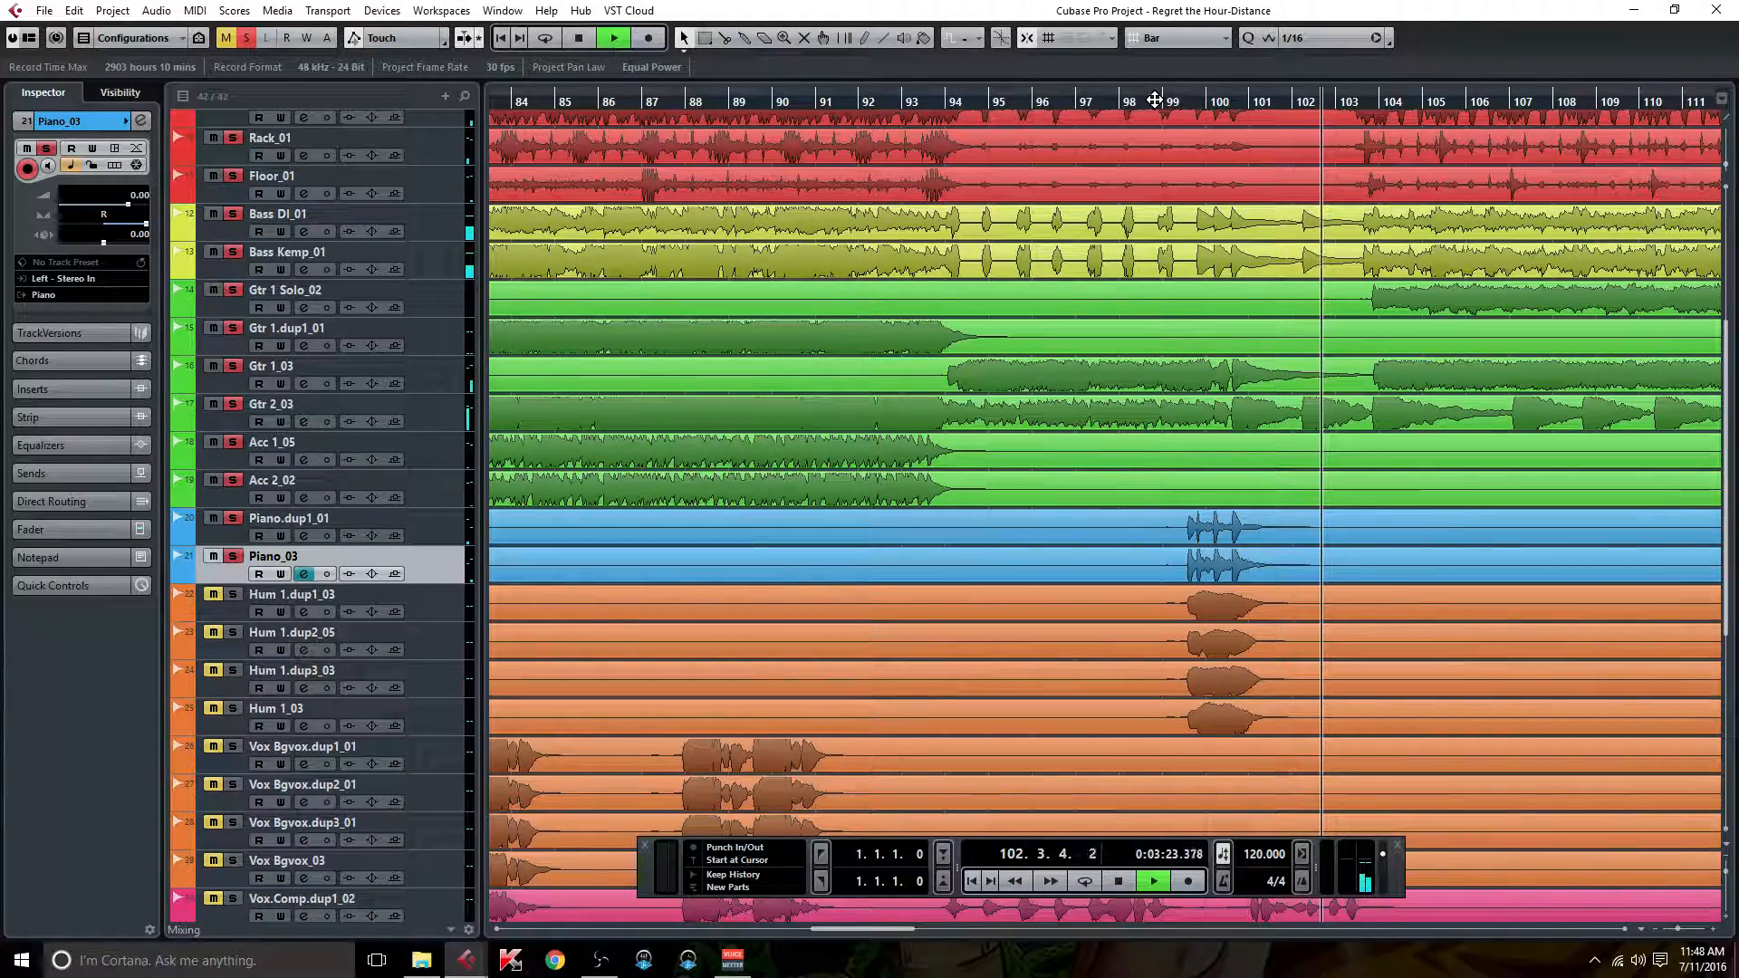
drag(1163, 99, 1277, 102)
click(546, 39)
click(1163, 106)
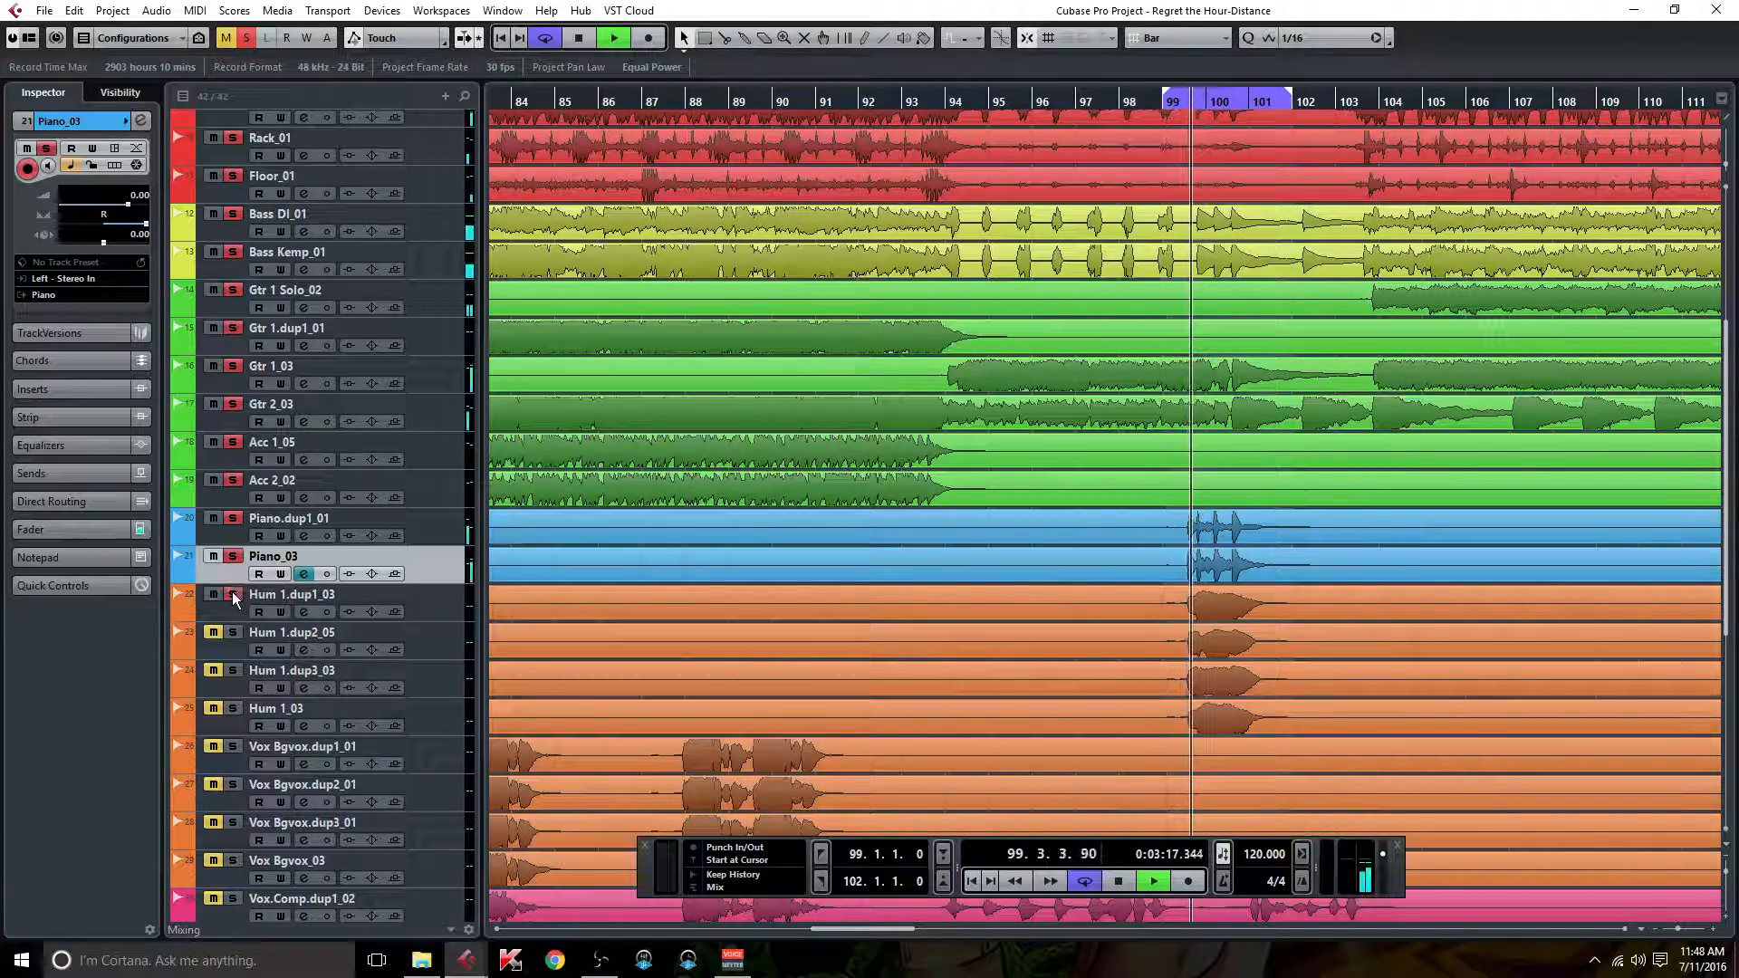
Step: Solo Hum 1.dup1_03 and Hum 1.dup2_05, adjusting the panning of Hum 1.dup1_03 and panning Hum 1.dup2_05 fully right
click(231, 633)
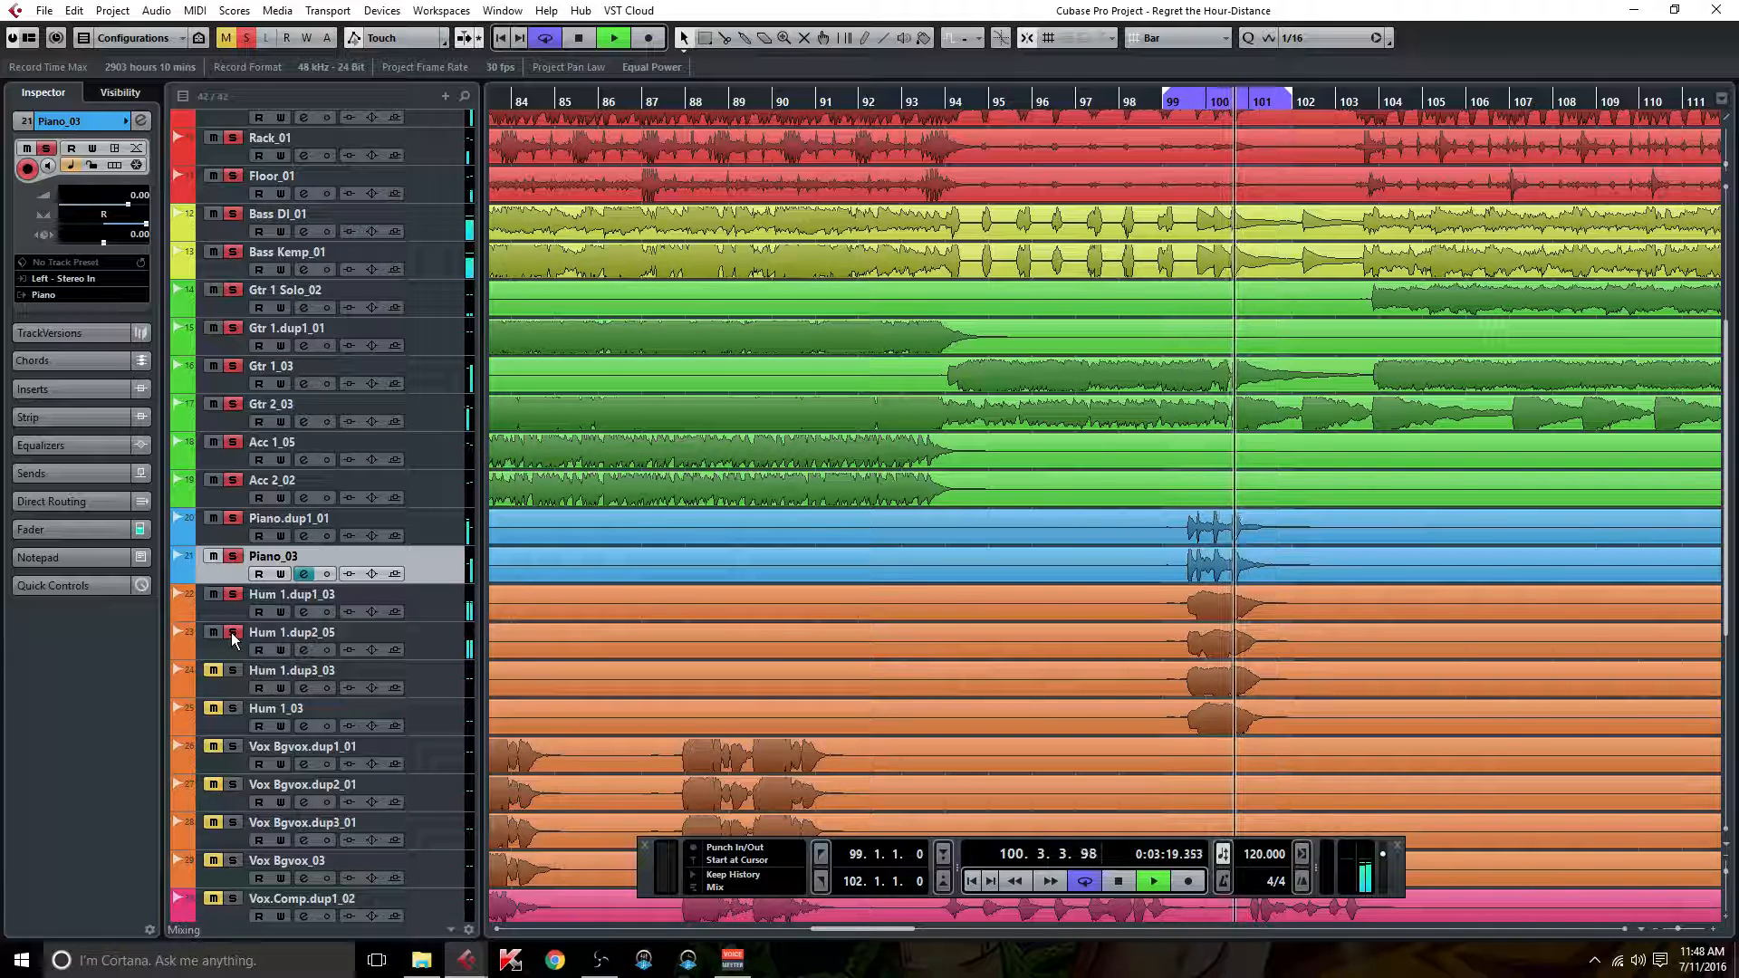
click(304, 611)
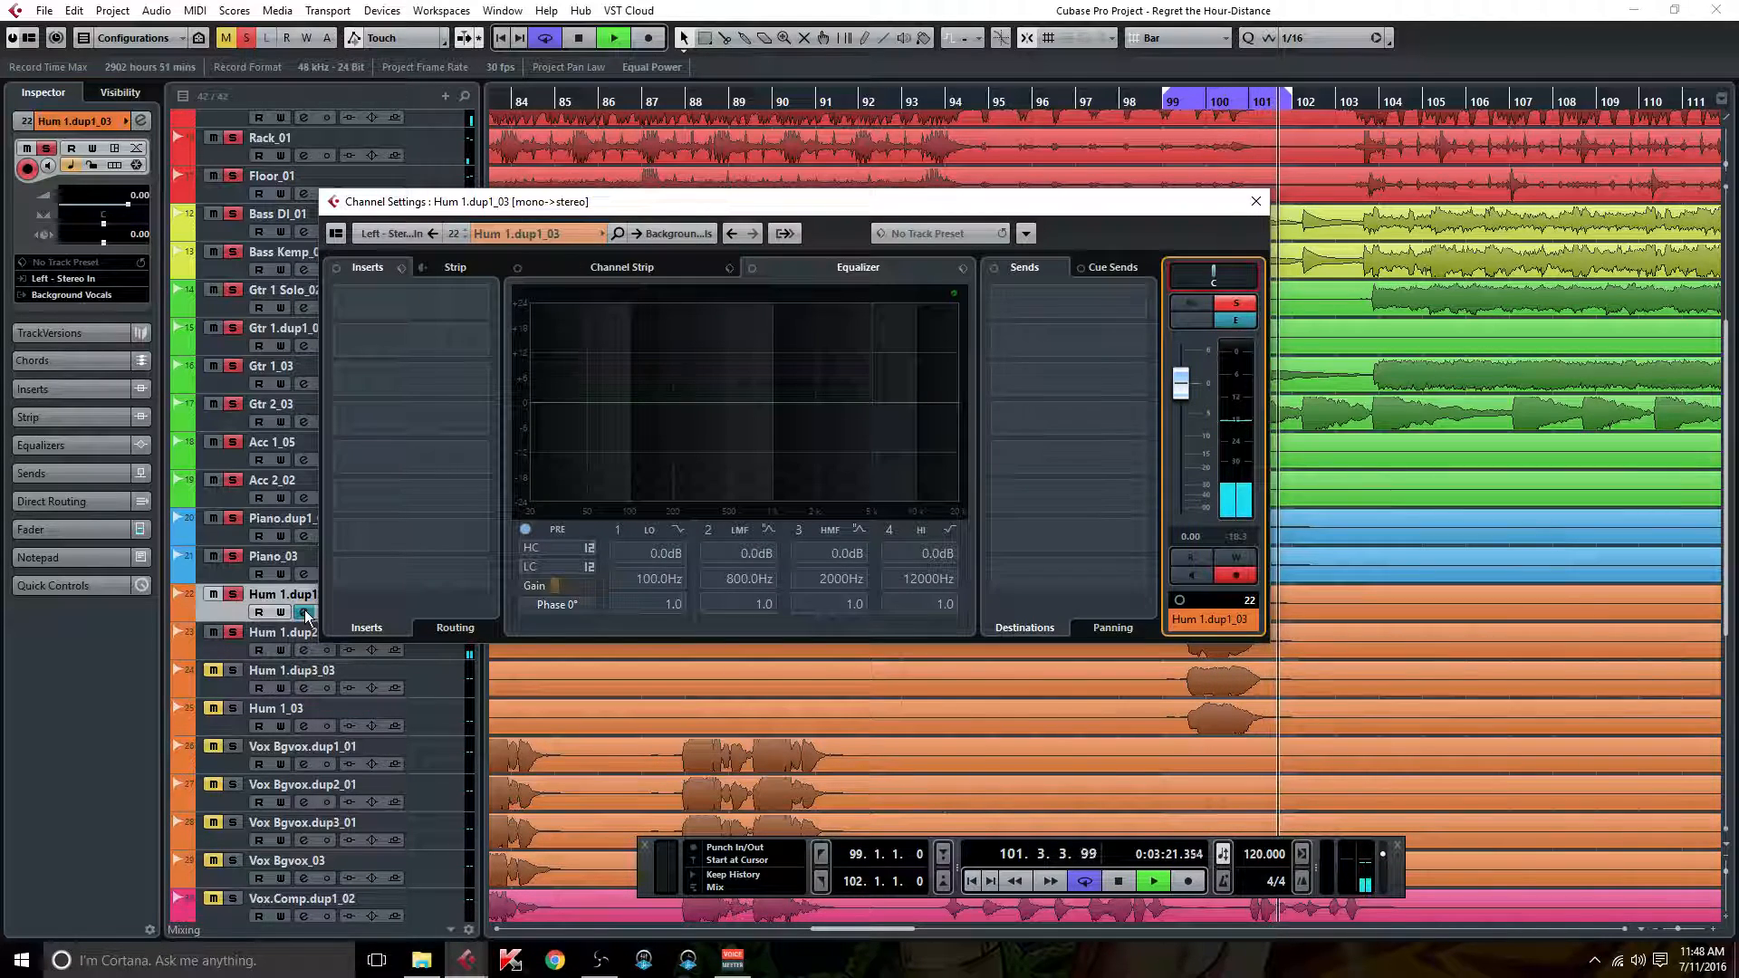
drag(1209, 269, 1239, 349)
click(303, 650)
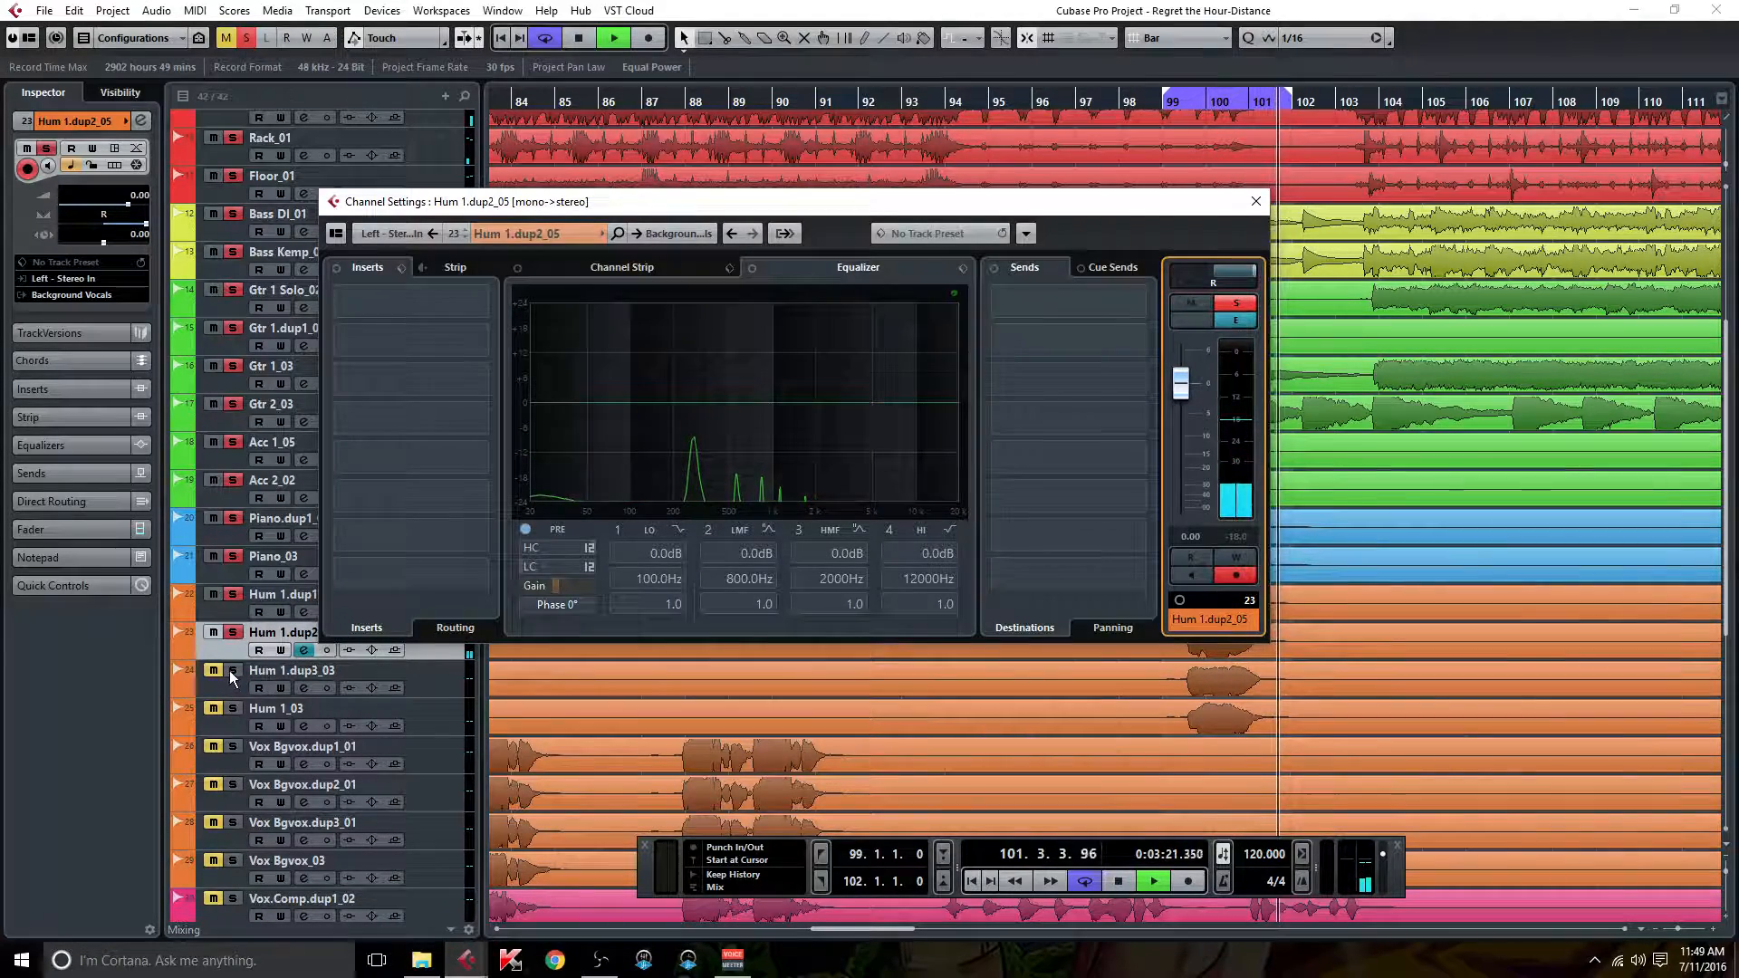
click(303, 650)
Step: Take Hum 1.dup1_03 and Hum 1.dup2_05 out of solo and pan the soloed Hum 1.dup3_03 fully right
click(305, 688)
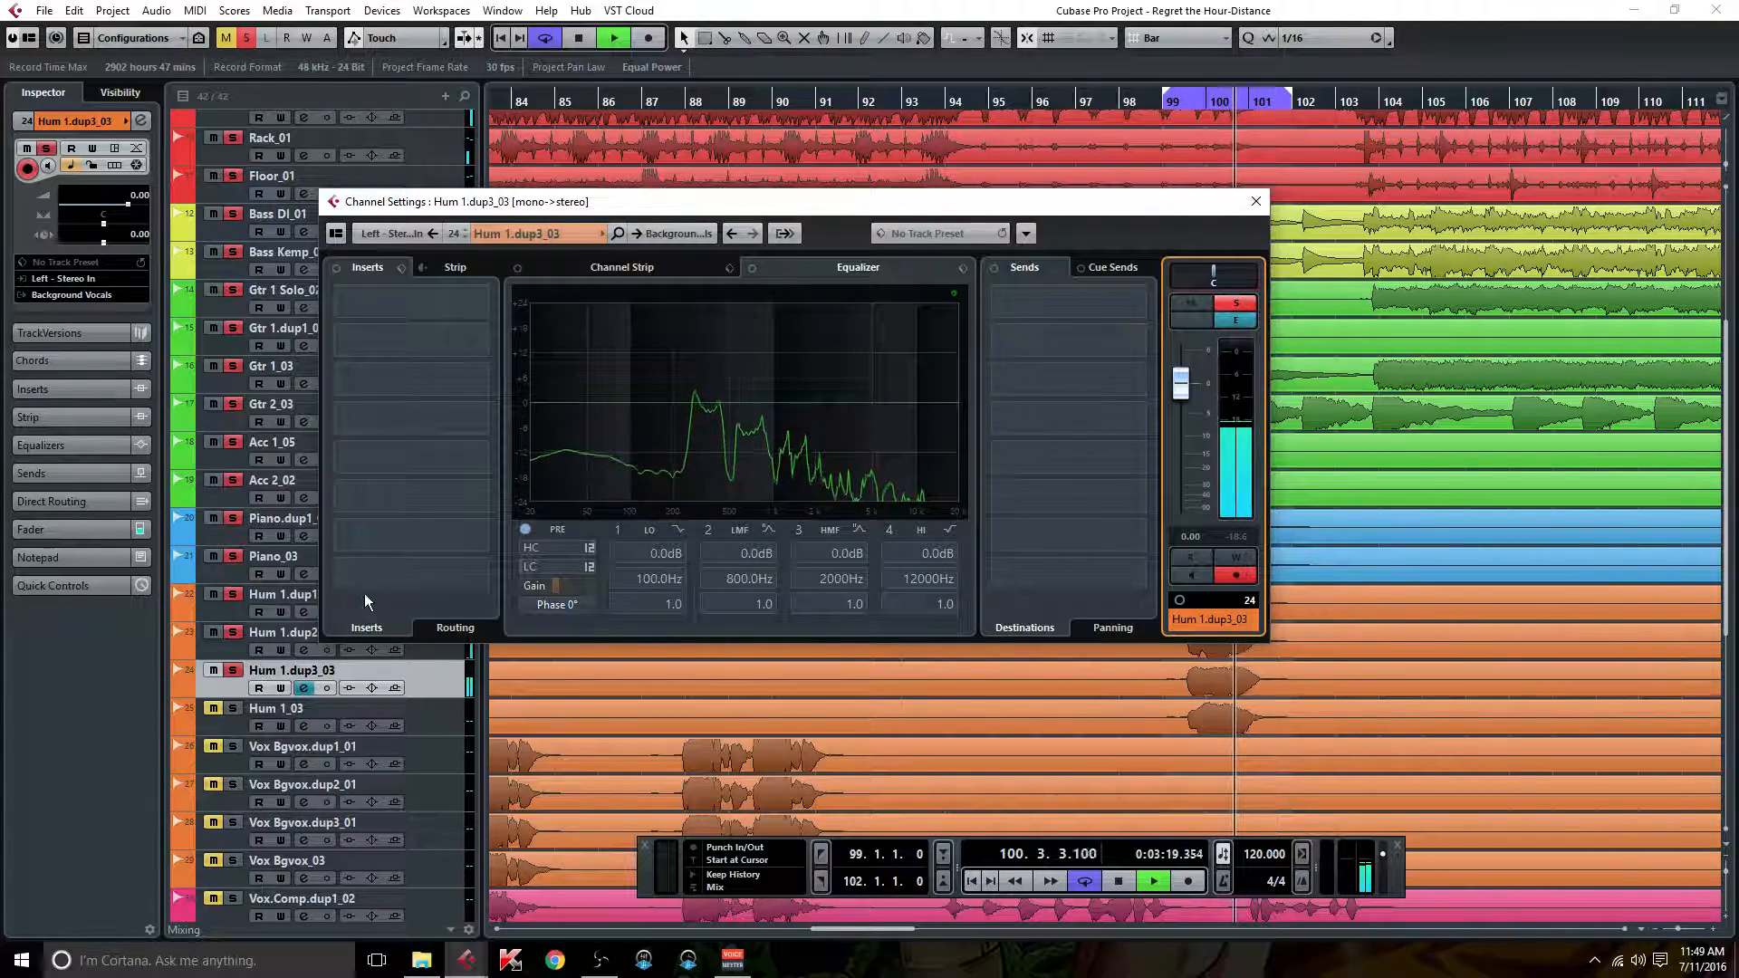
click(212, 594)
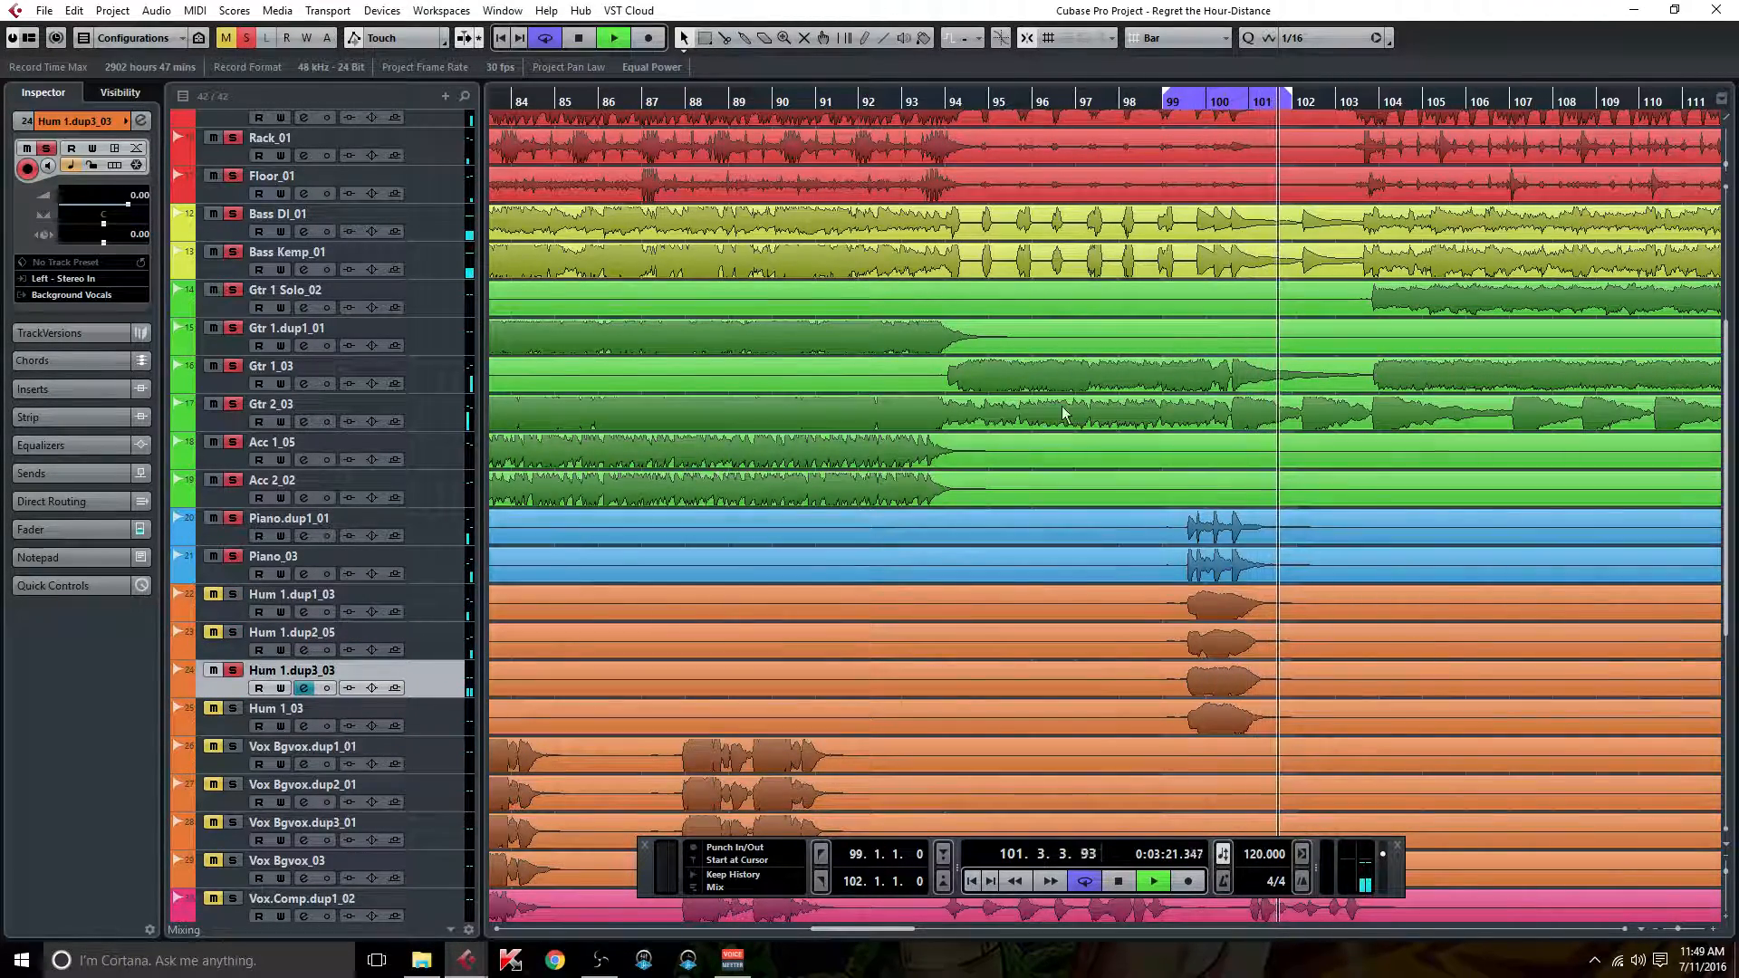
click(305, 688)
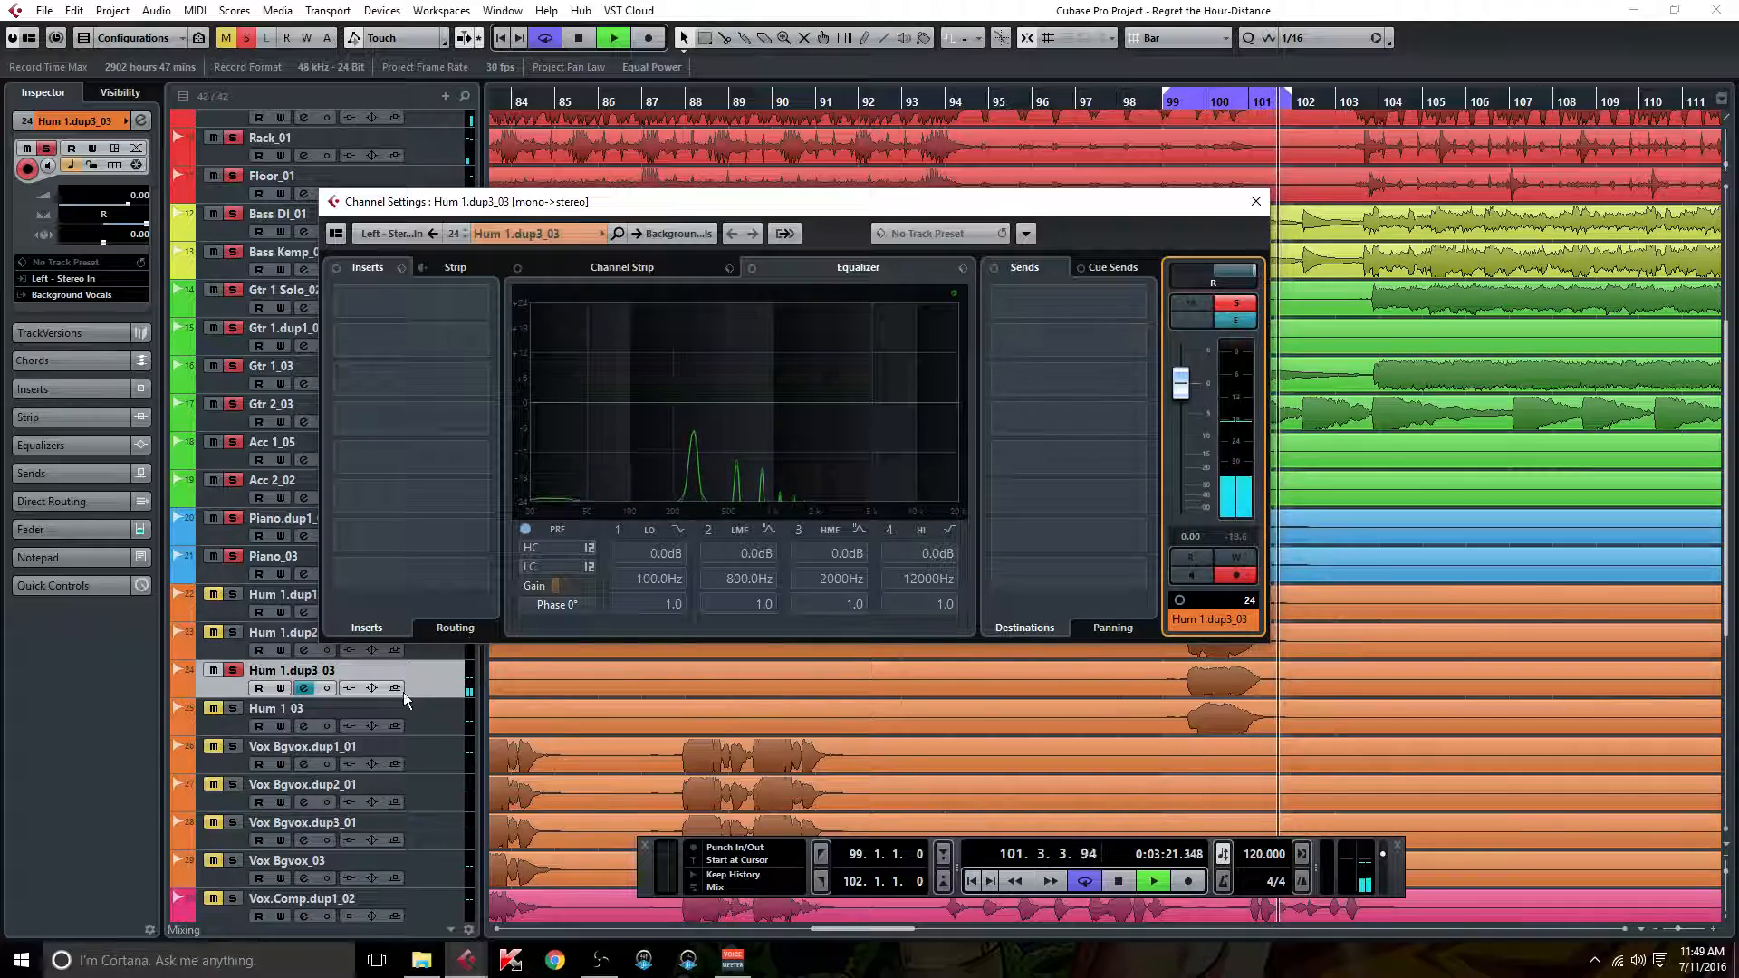
Step: Solo Hum 1_03 and bring Hum 1.dup1_03 and Hum 1.dup2_05 back into solo alongside Hum 1.dup3_03
click(237, 709)
click(235, 673)
click(237, 671)
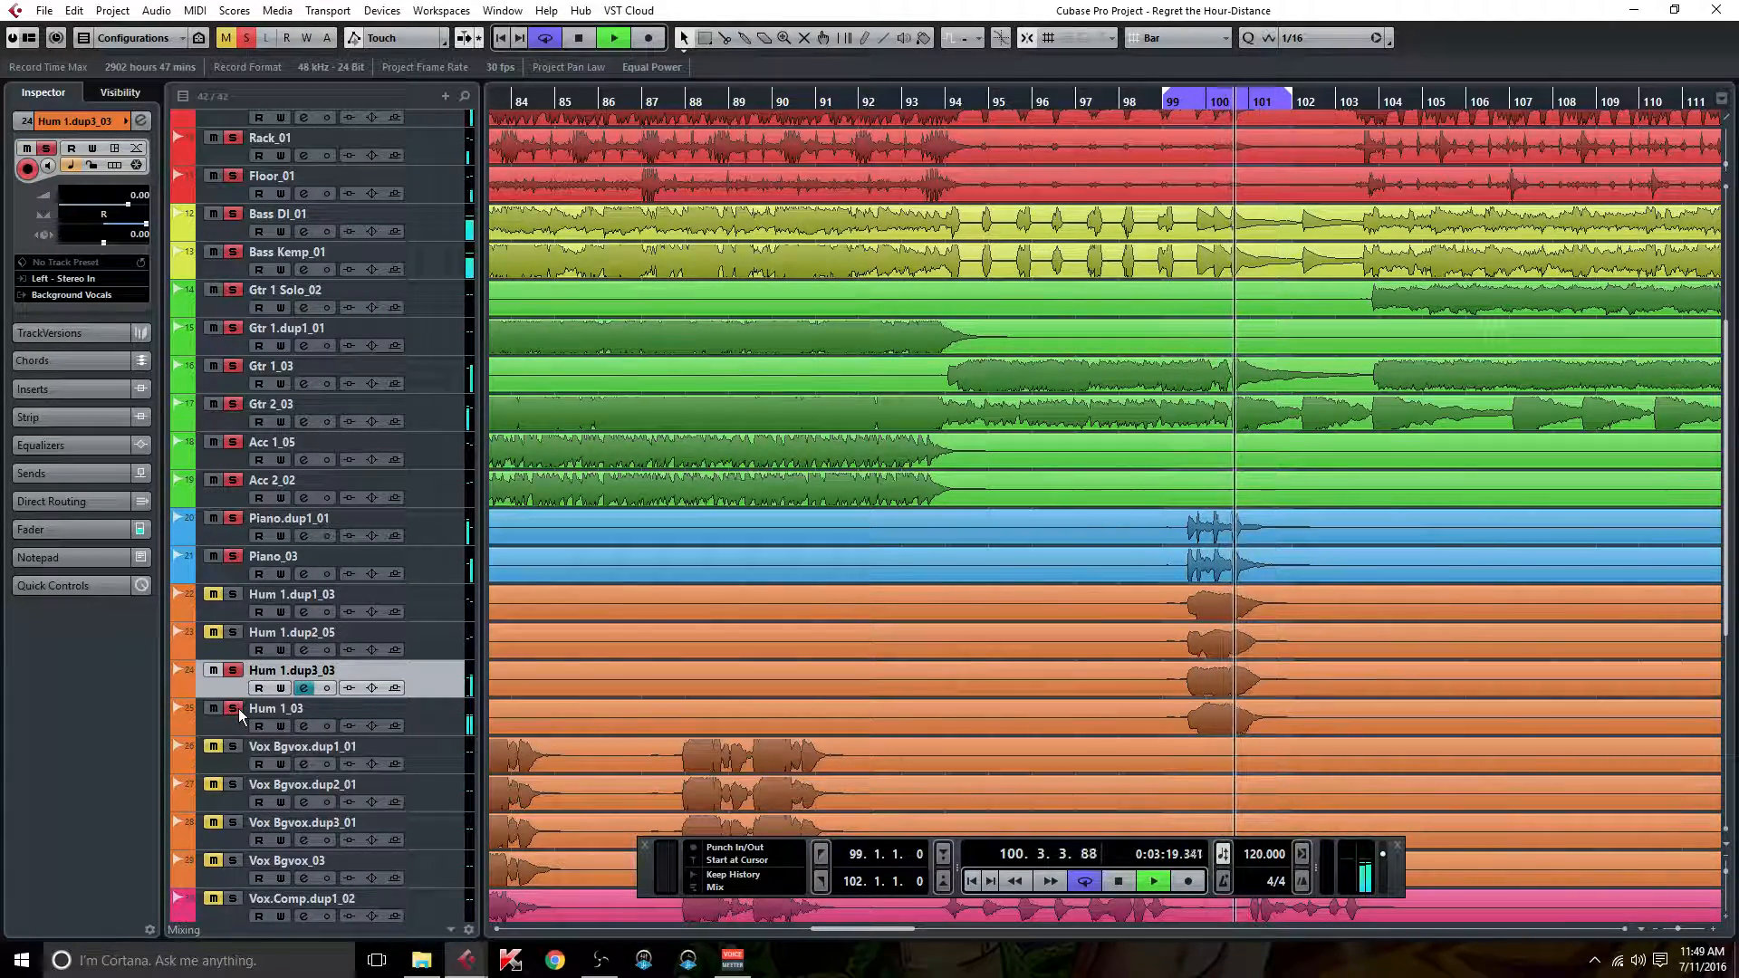
click(237, 634)
click(241, 578)
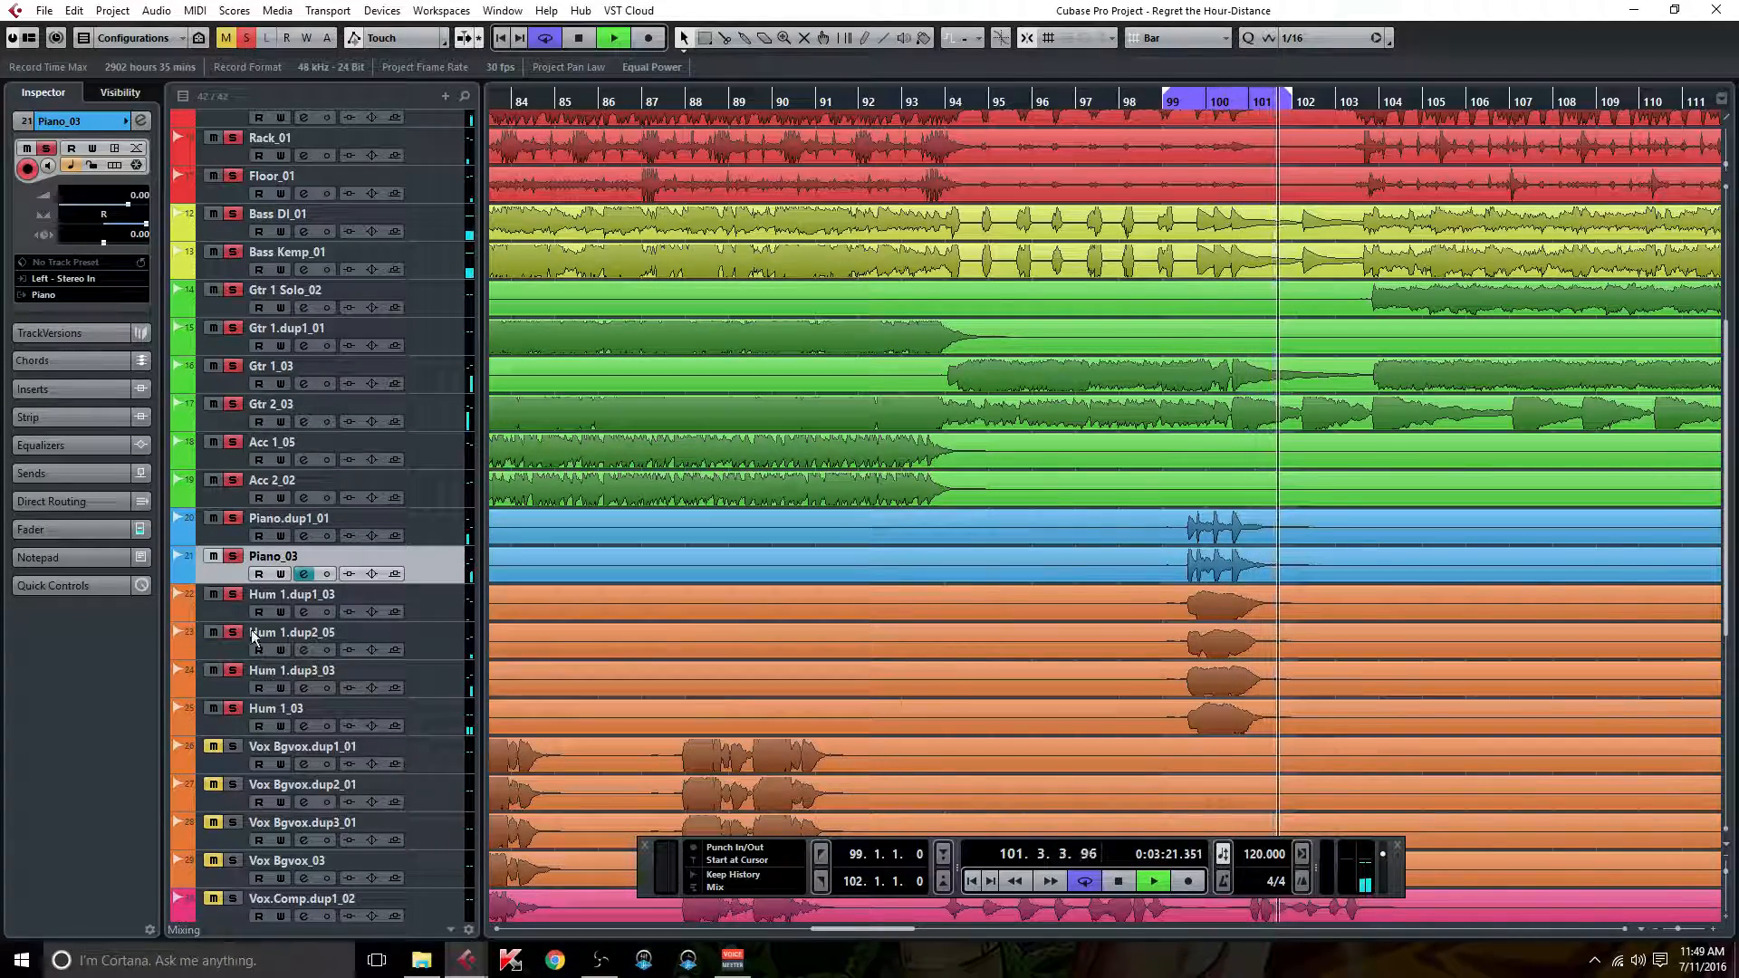
Step: Check the channel settings of Hum 1.dup2_05, pan Hum 1_03 fully left and close the settings window
click(304, 651)
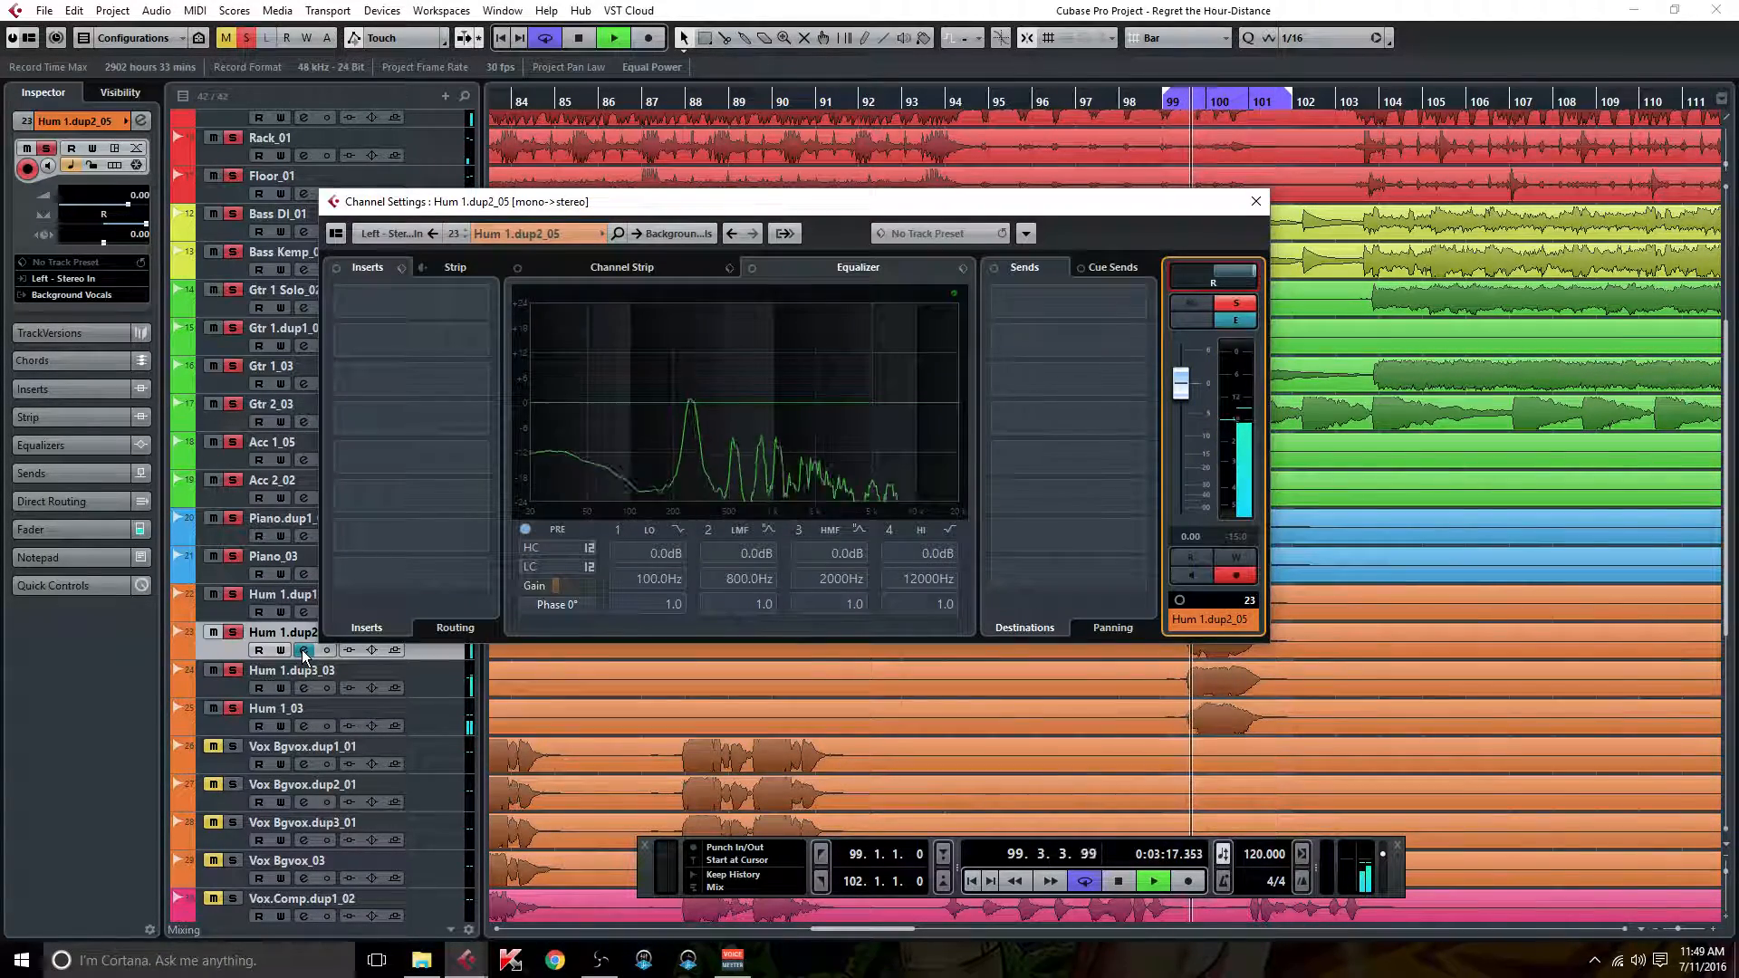
click(305, 725)
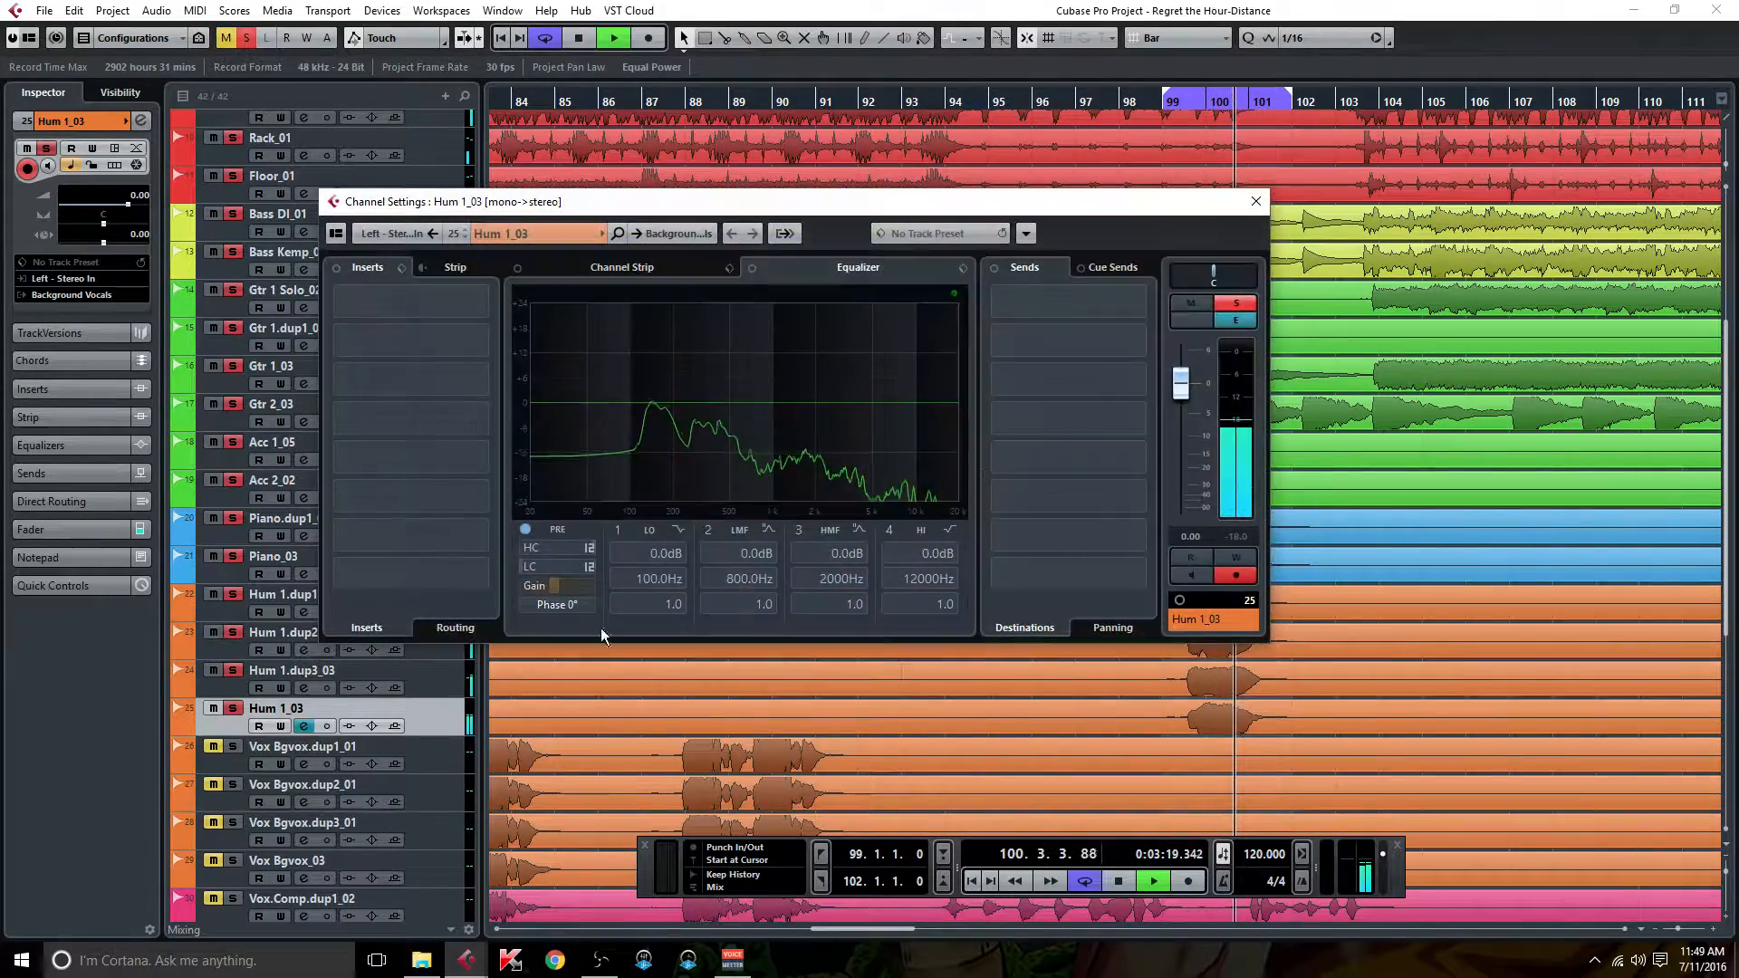
drag(1214, 274, 1203, 274)
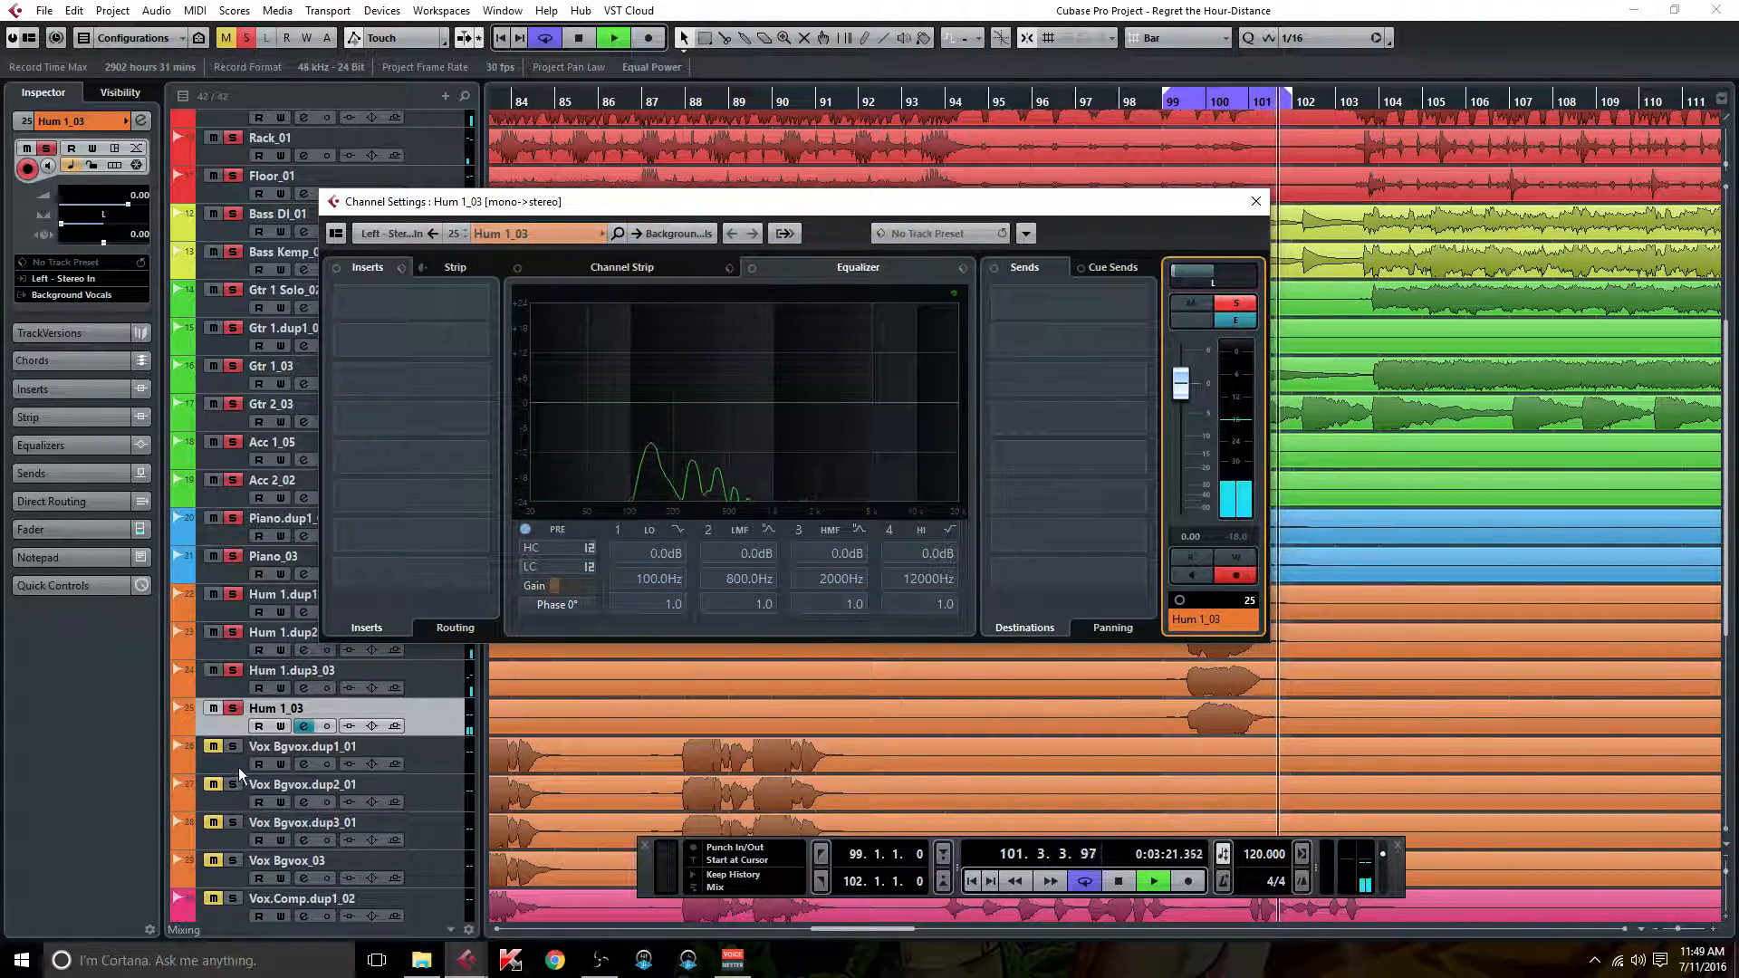
click(1257, 202)
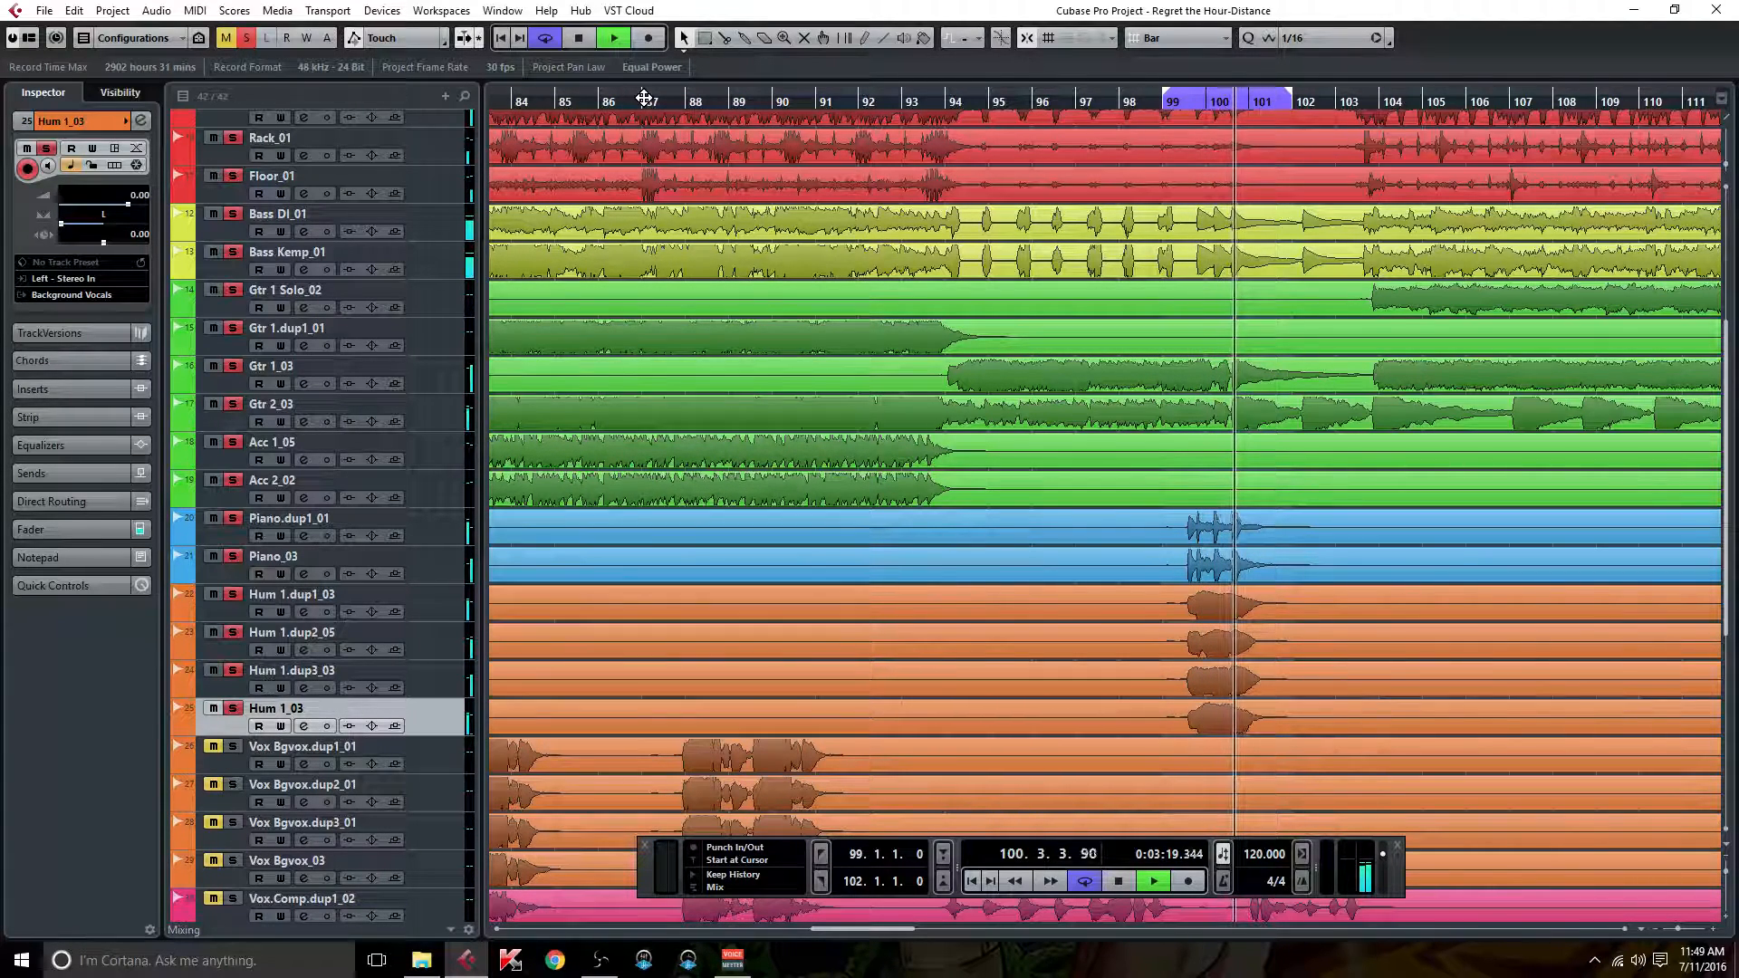
Step: Move the playback loop to bars 87 to 91 and solo Vox Bgvox.dup1_01 and Vox Bgvox.dup2_01
drag(644, 98, 820, 102)
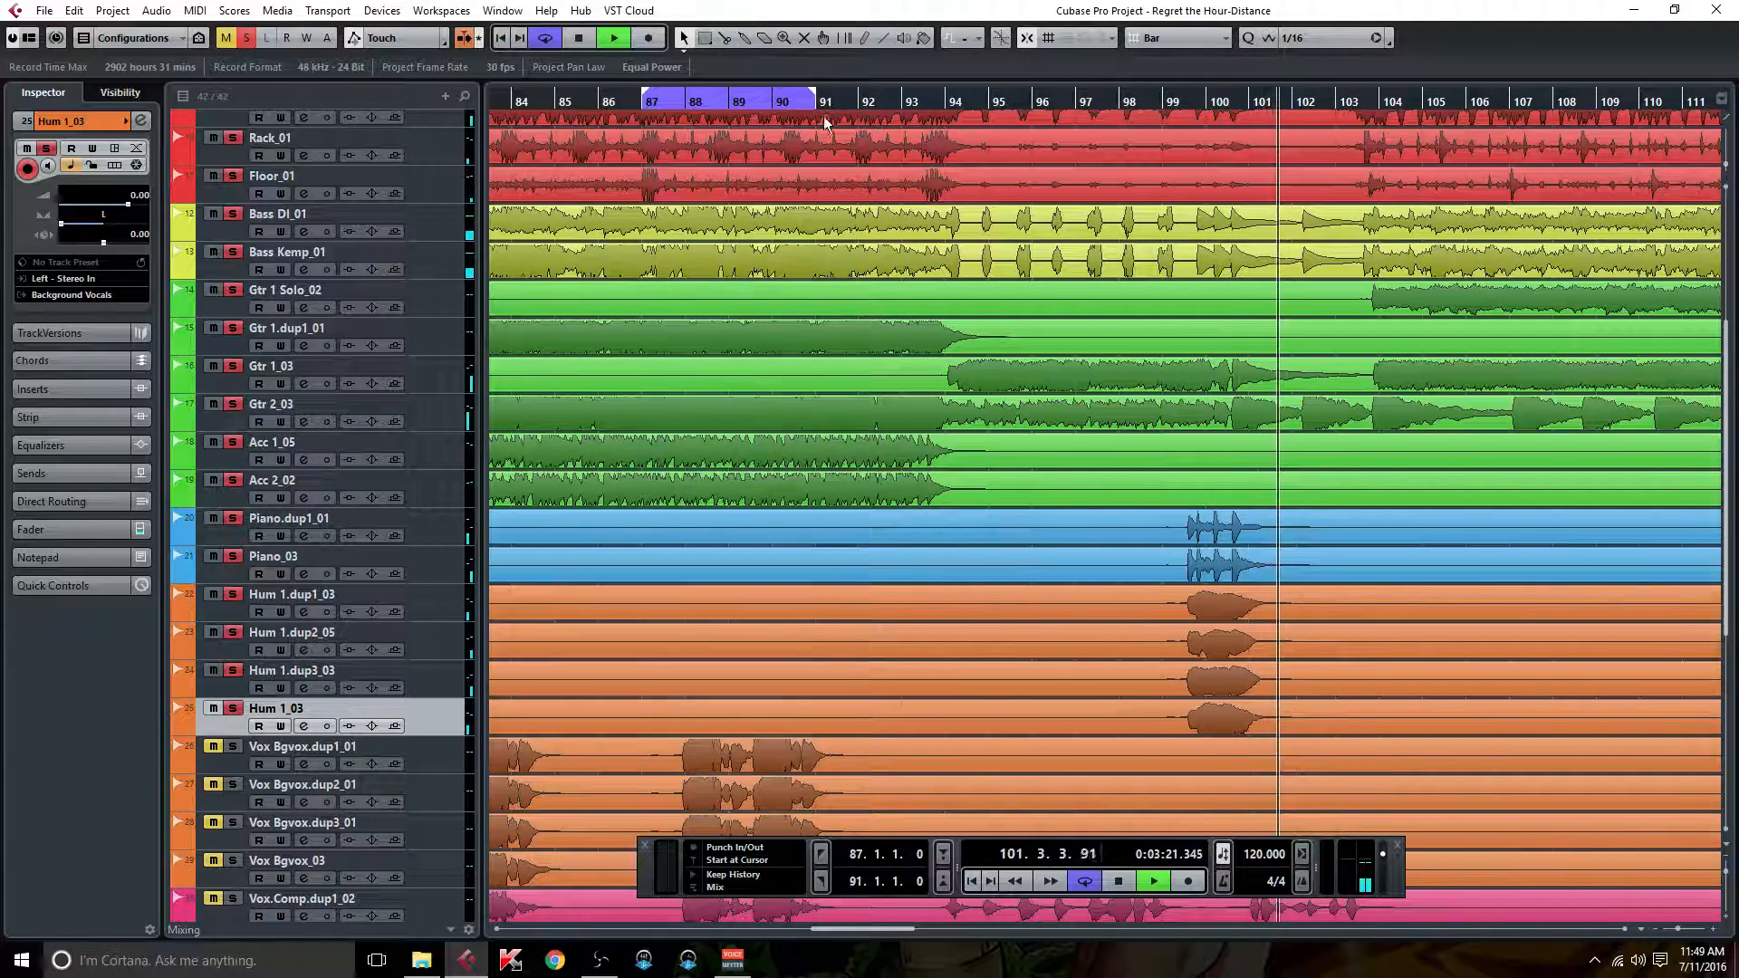
click(645, 104)
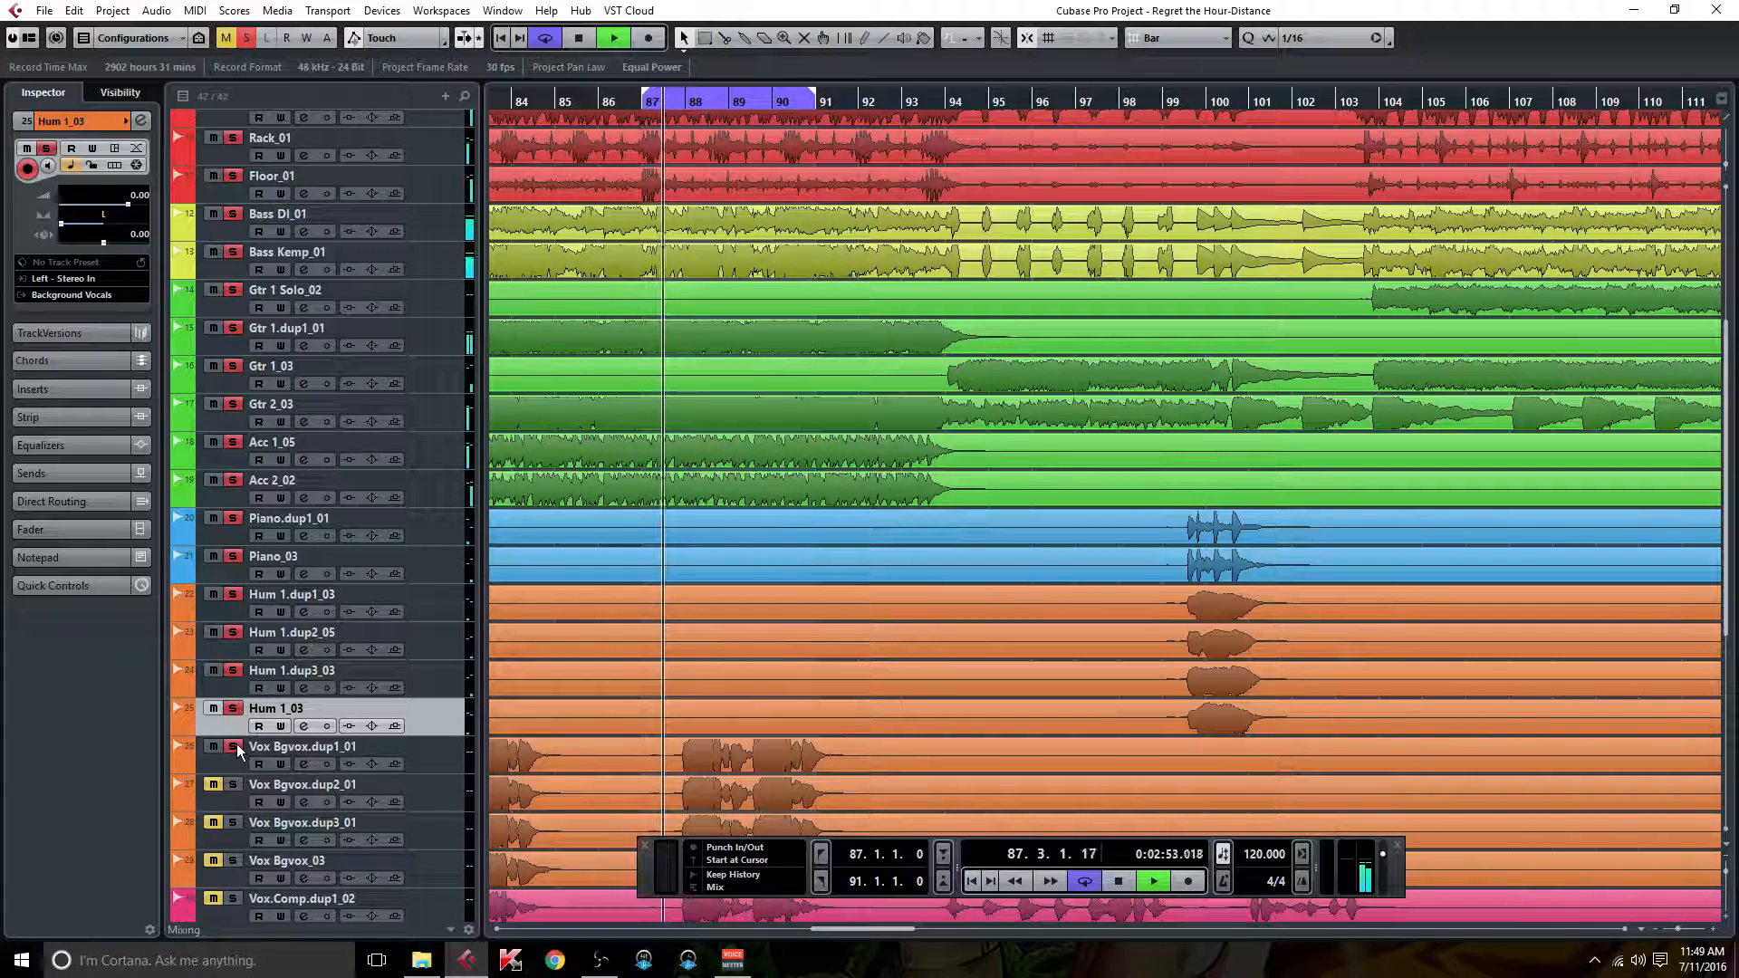
scroll(232, 711, down, 4)
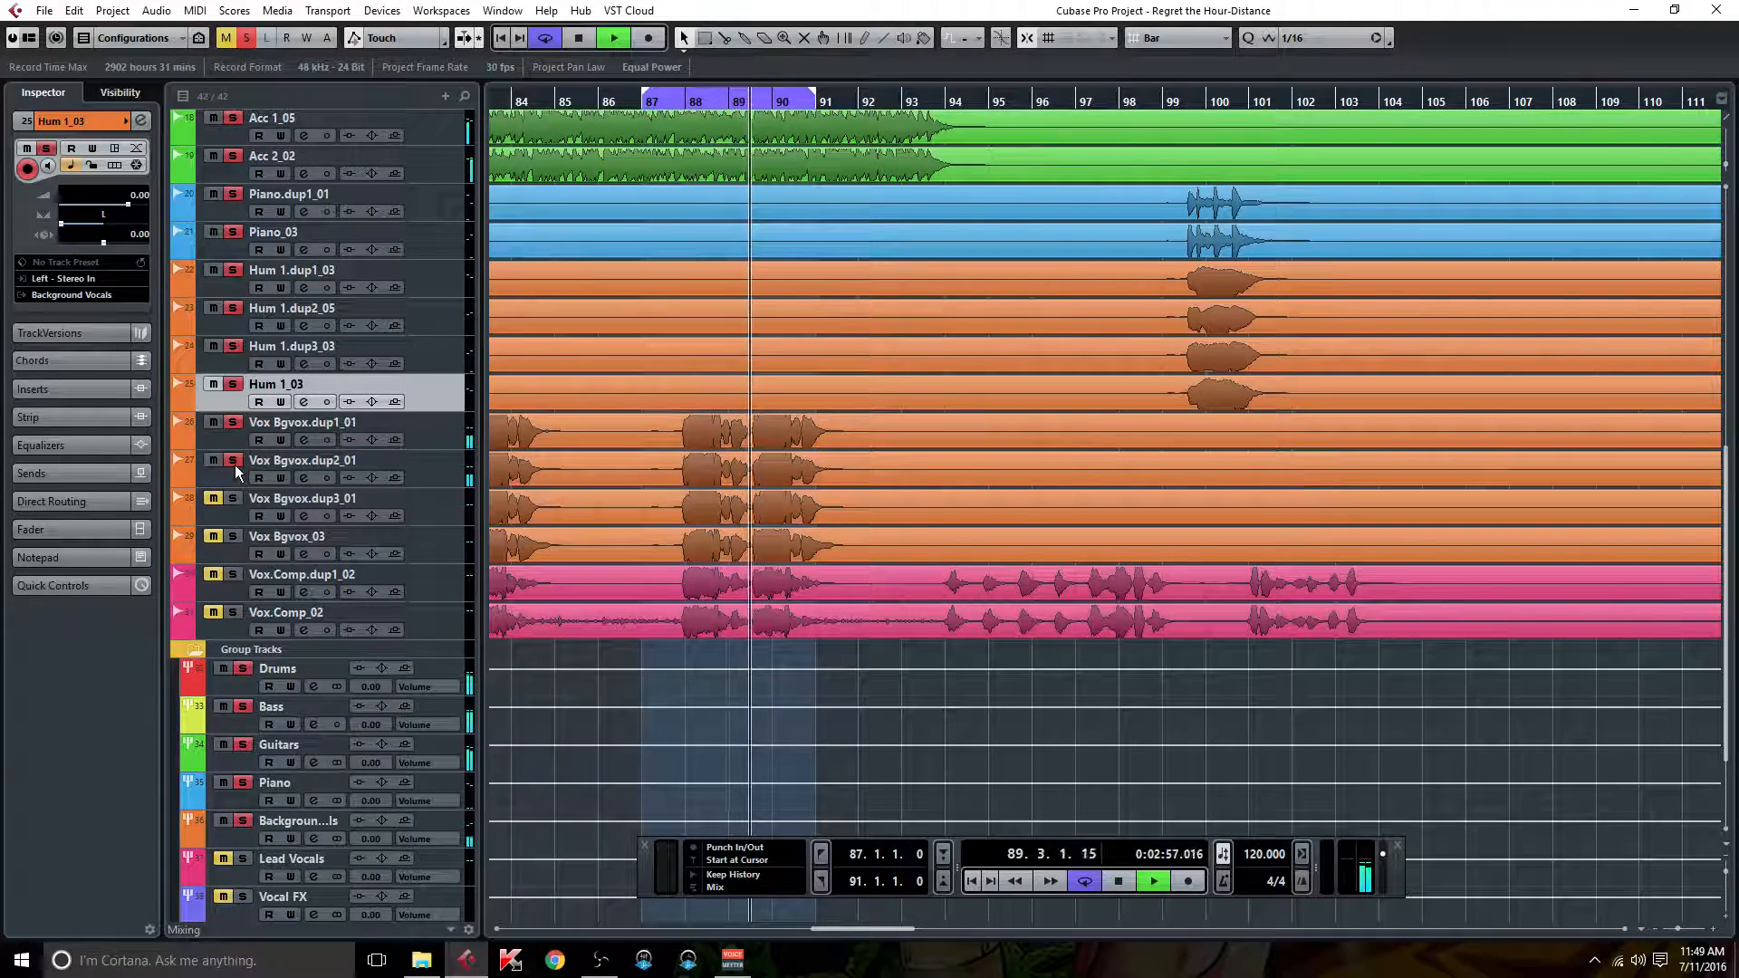
Step: Pan Vox Bgvox.dup1_01 fully right and Vox Bgvox.dup2_01 fully left
click(304, 440)
drag(1225, 272, 1268, 272)
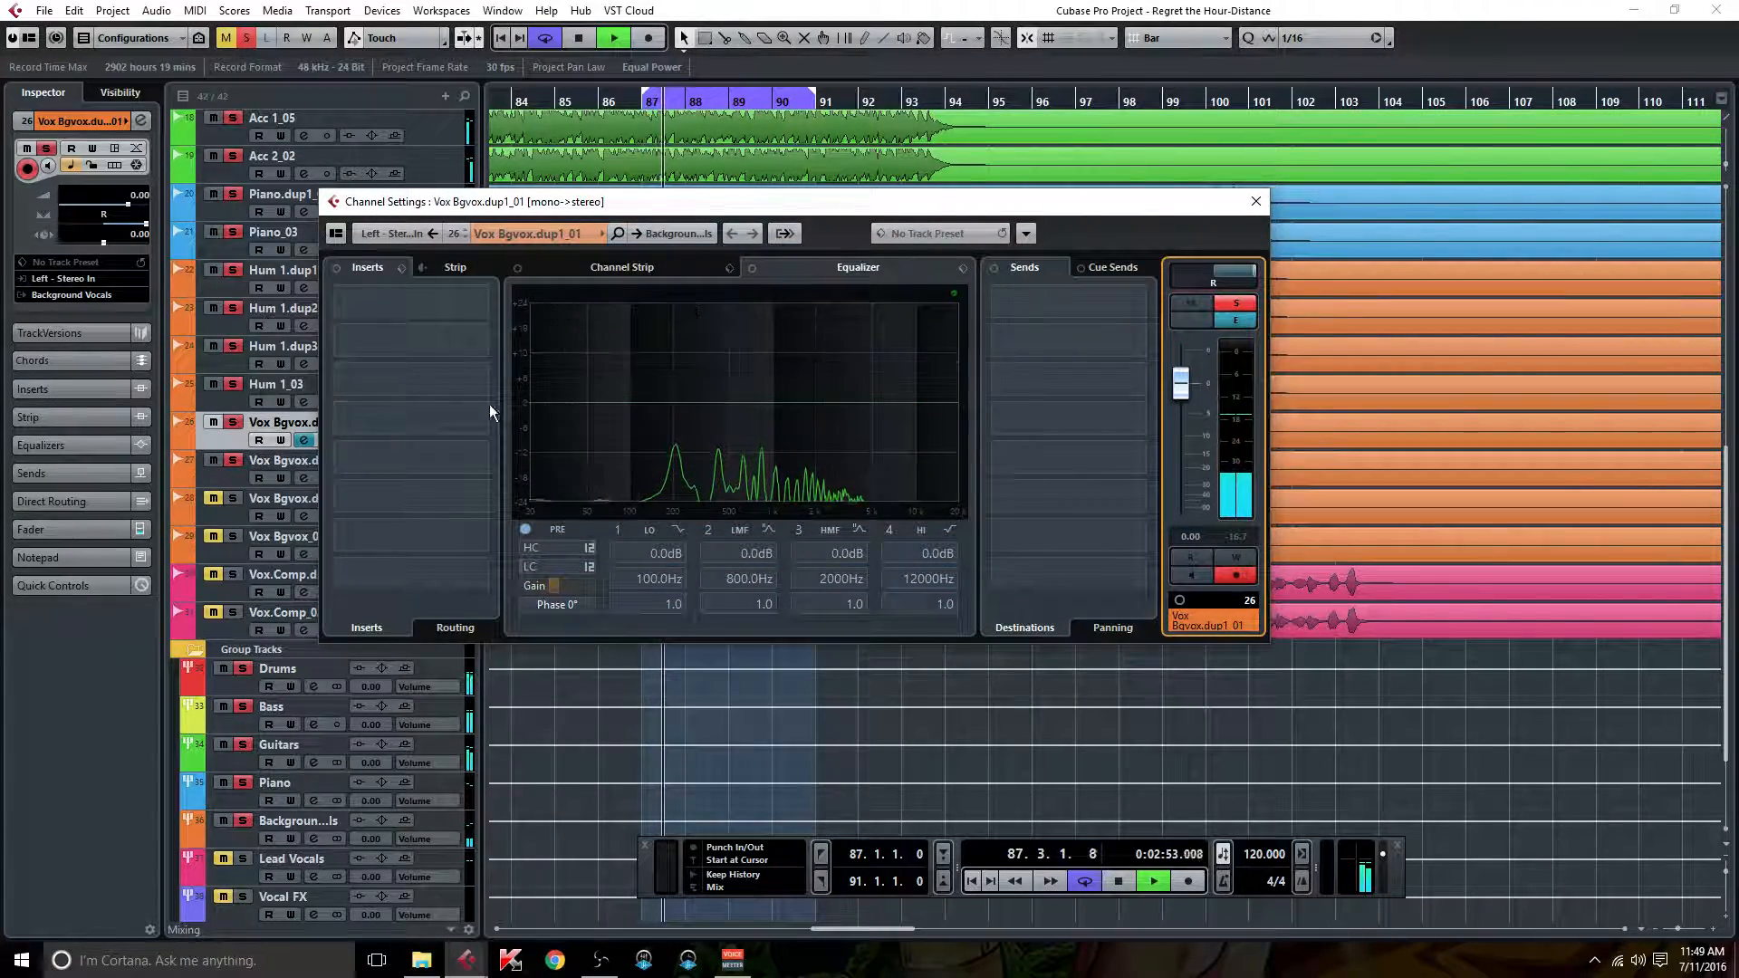
click(286, 460)
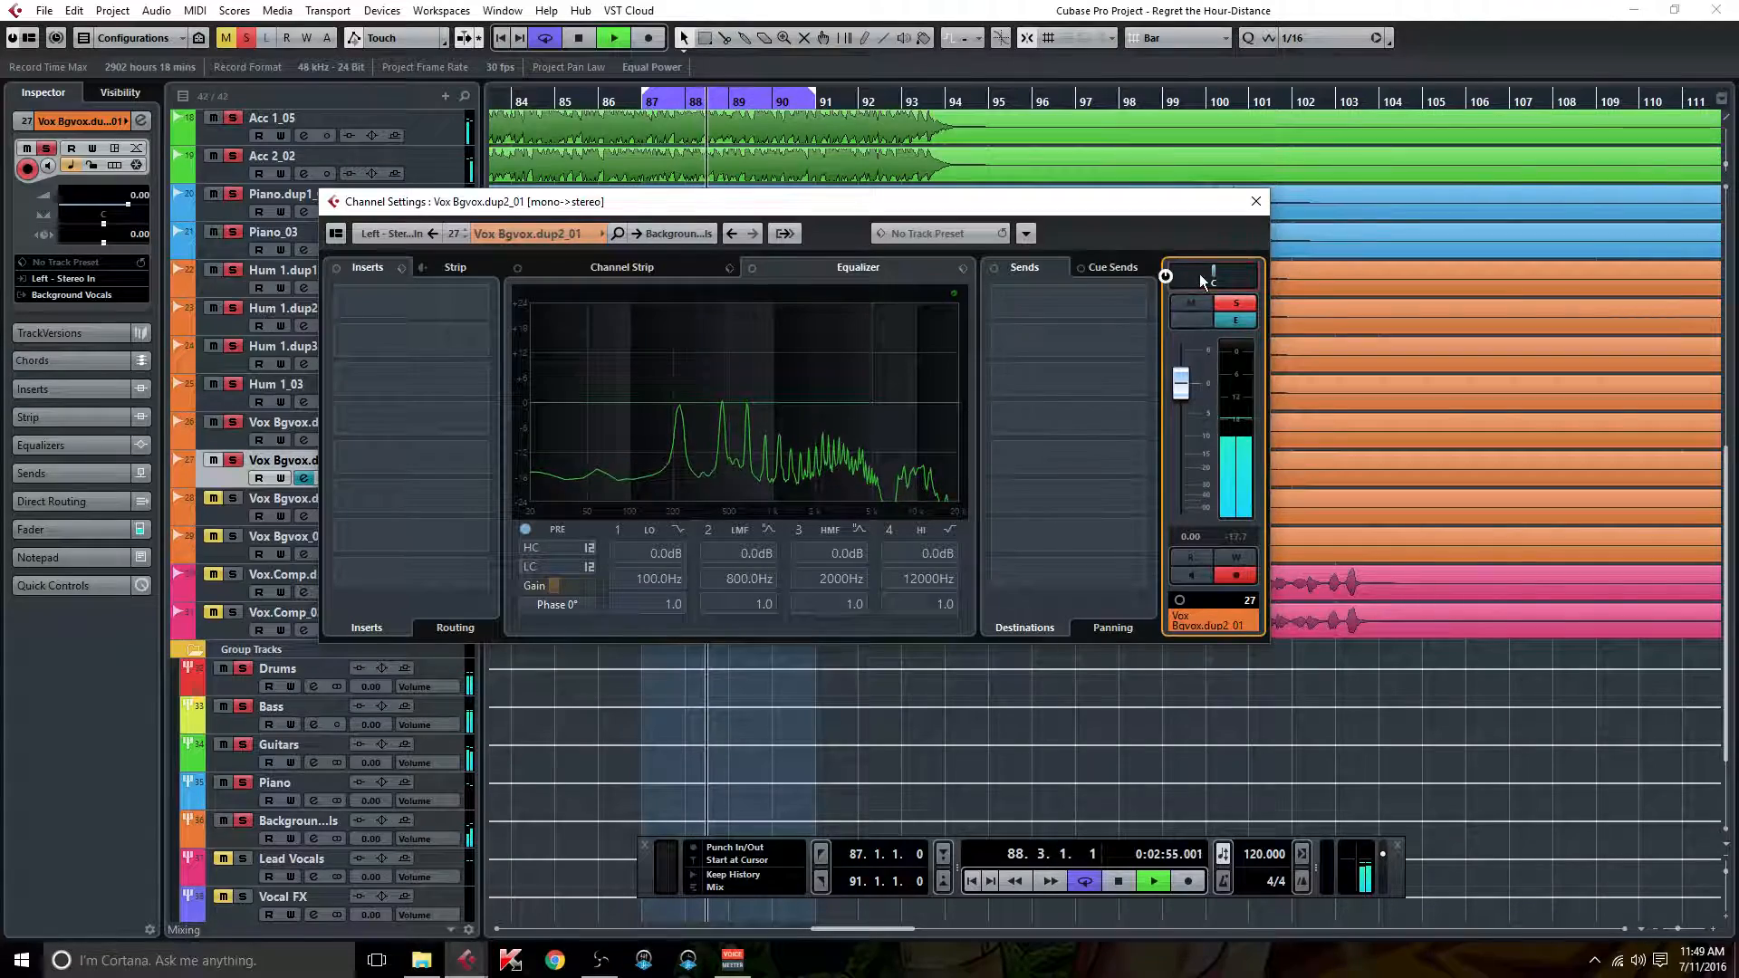
Step: Solo Vox Bgvox.dup3_01 and Vox Bgvox_03, panning Vox Bgvox.dup3_01 fully right and Vox Bgvox_03 fully left
click(233, 500)
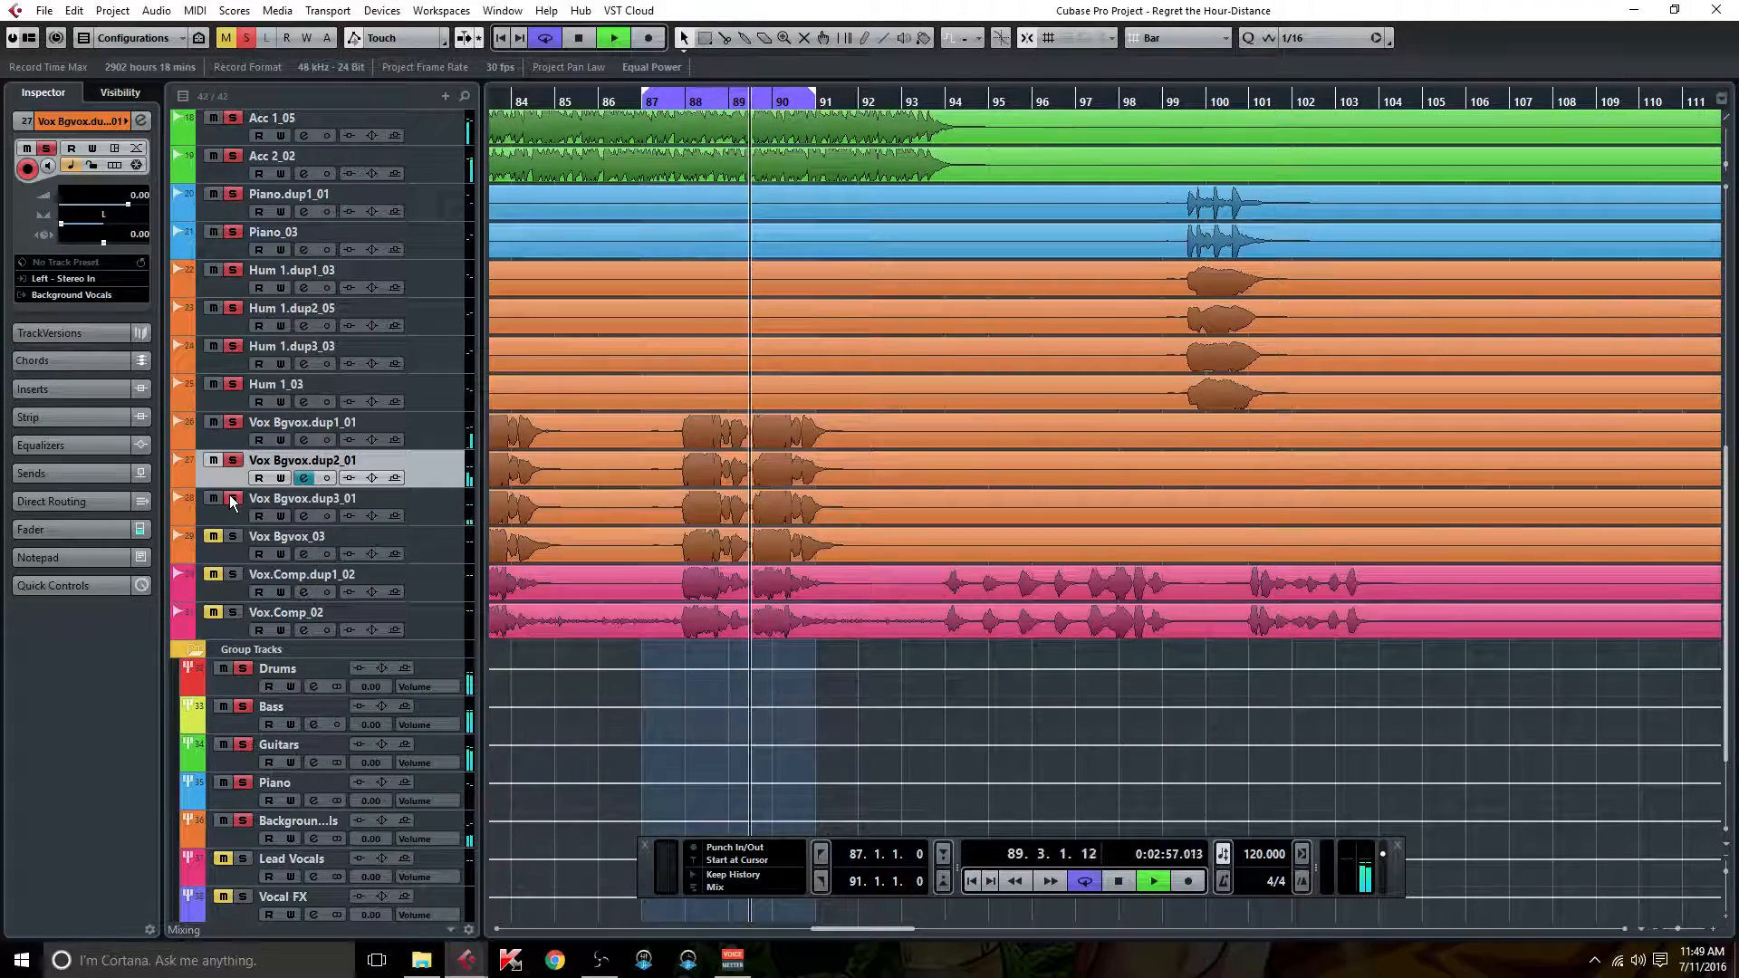
click(303, 515)
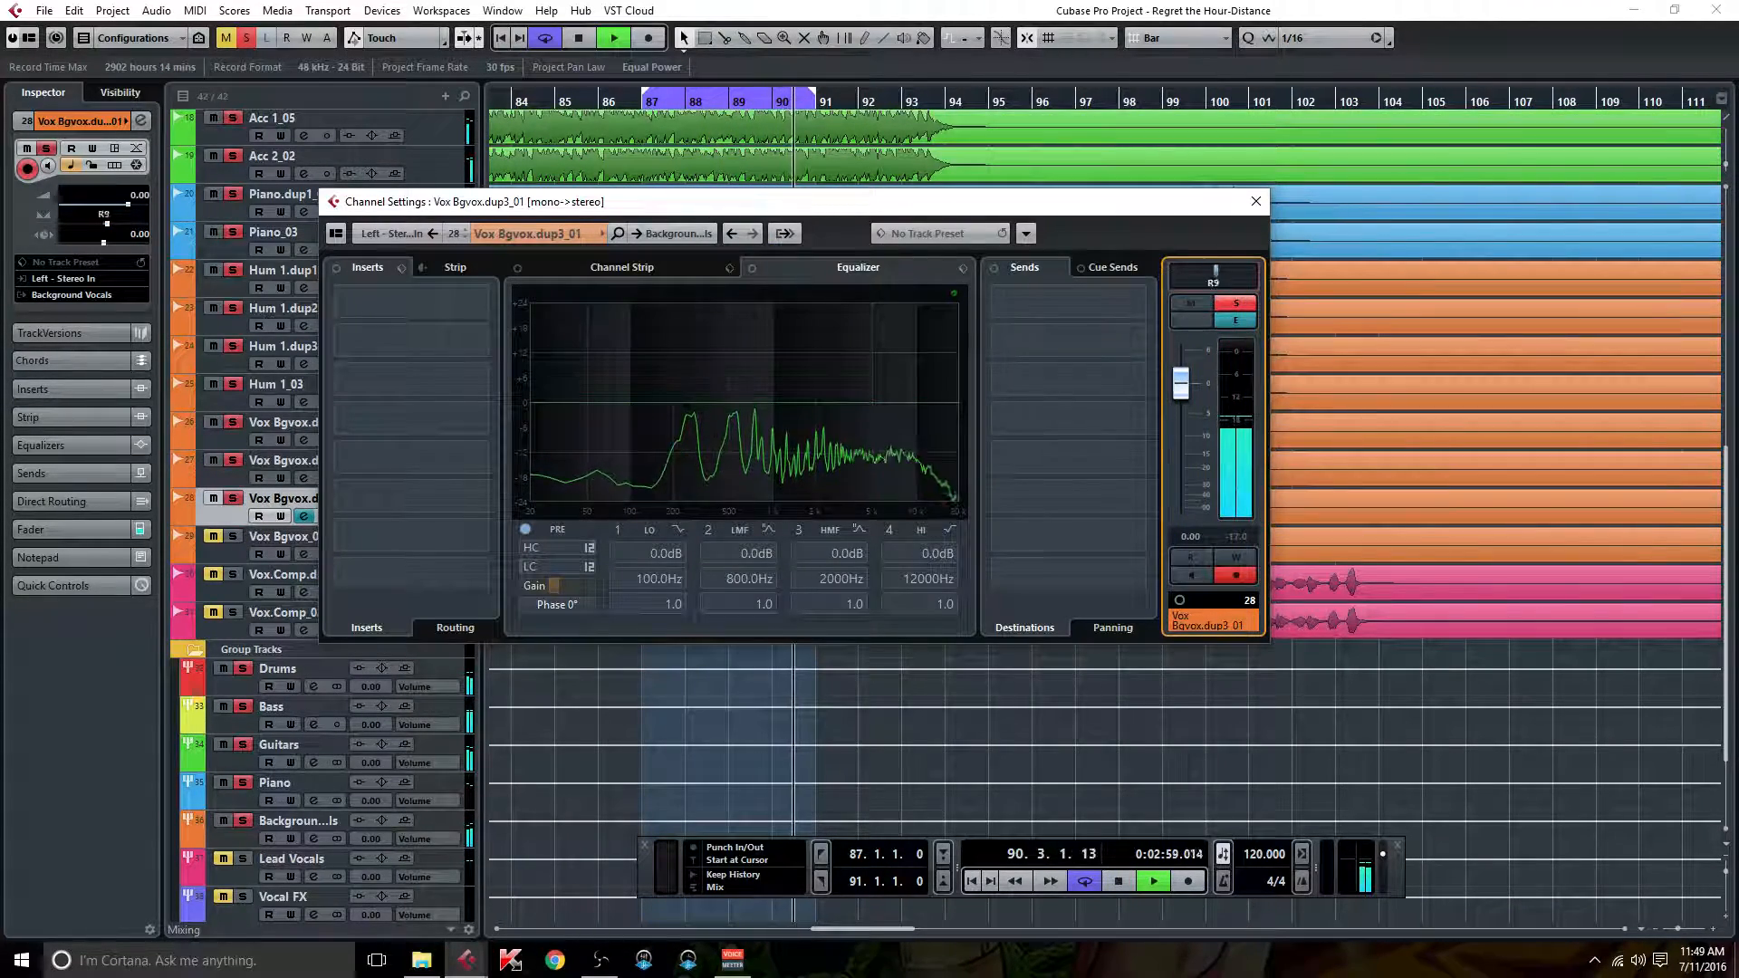
click(232, 536)
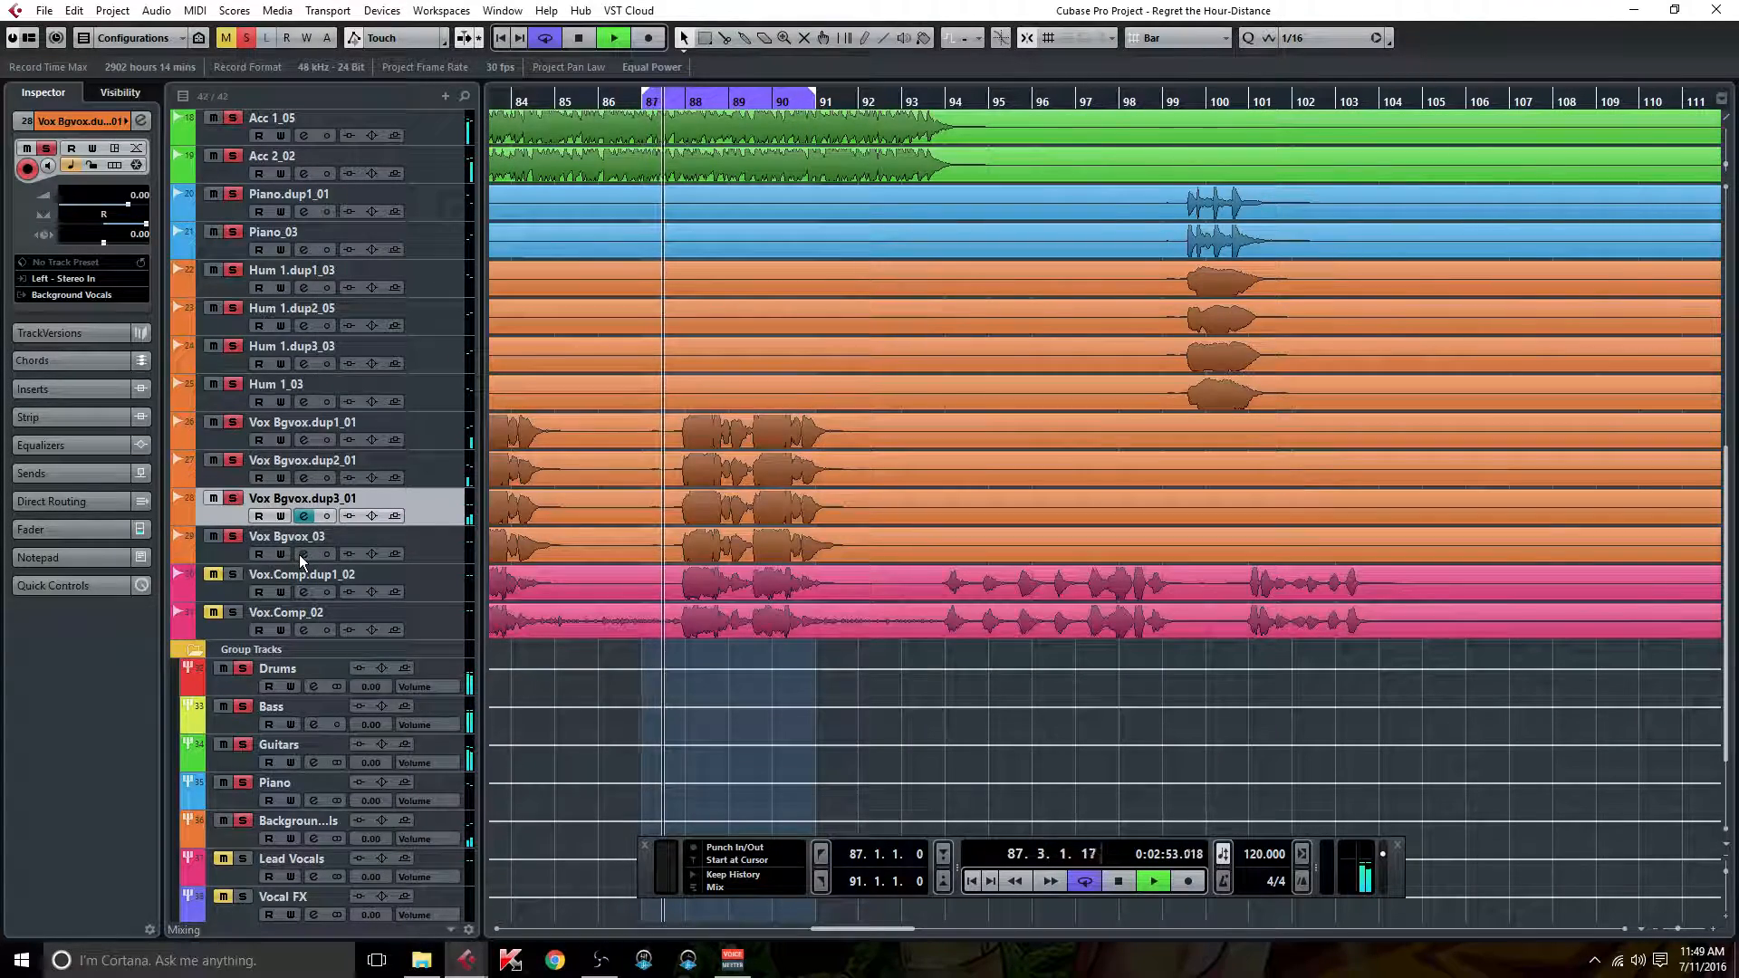
click(303, 553)
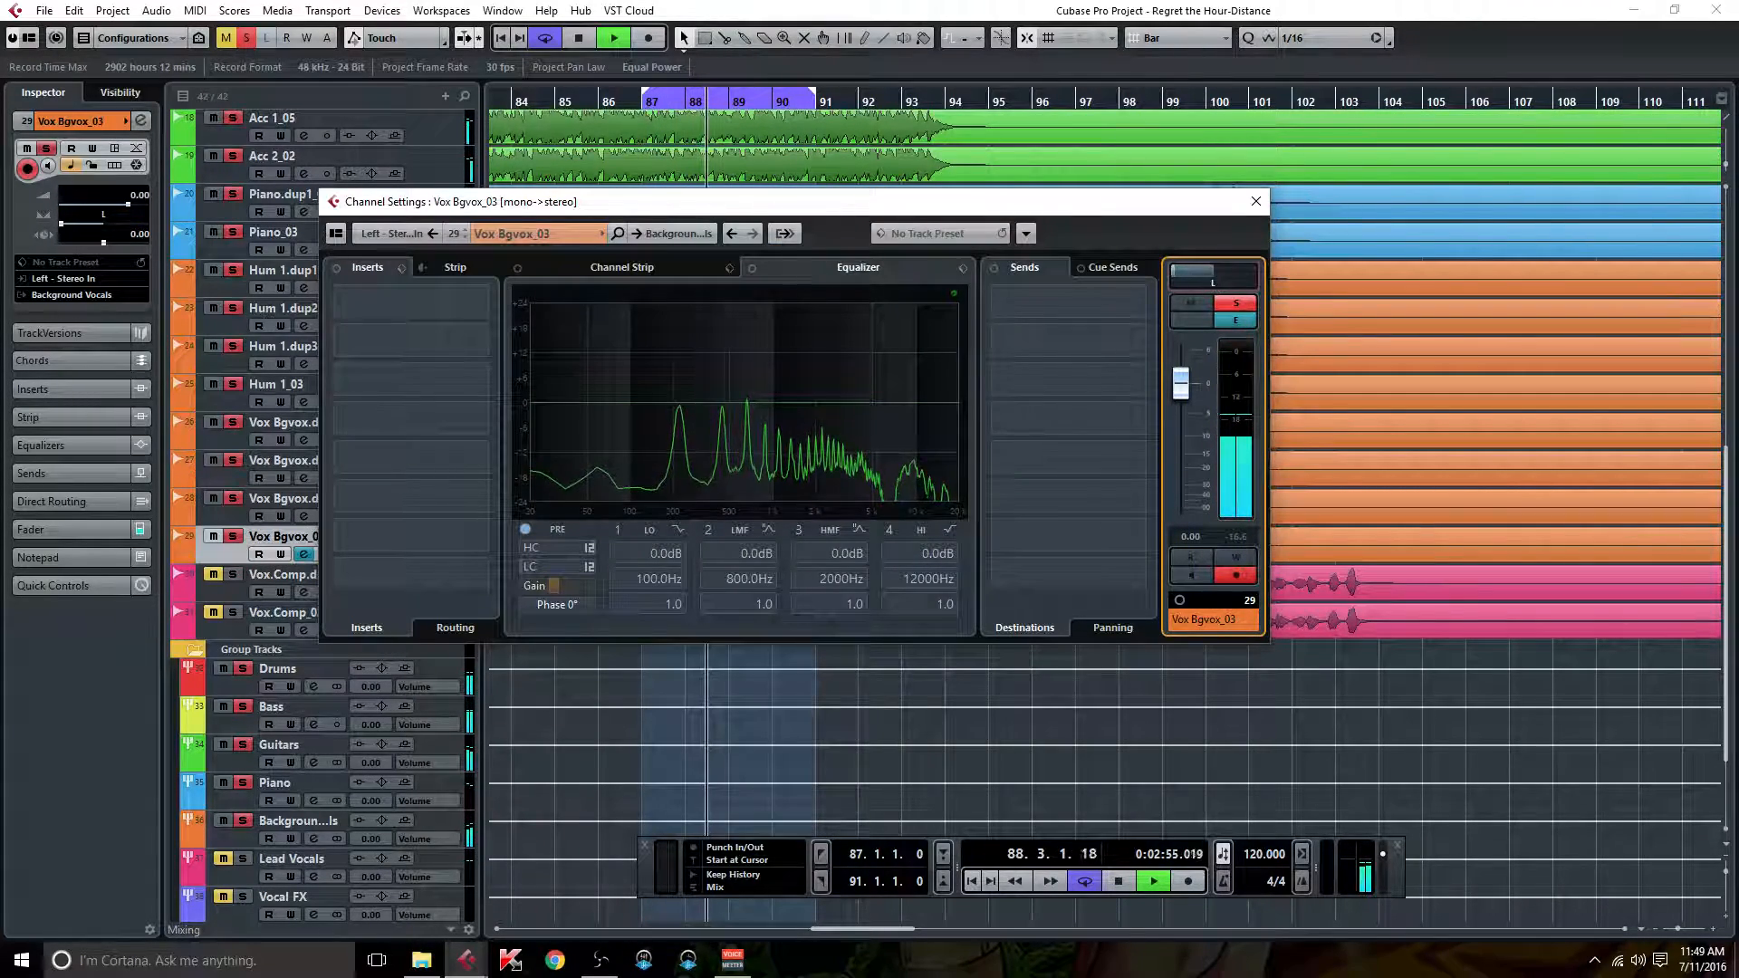
Step: Add the lead vocal tracks Vox.Comp.dup1_02 and Vox.Comp_02 to the soloed playback
click(235, 574)
click(235, 613)
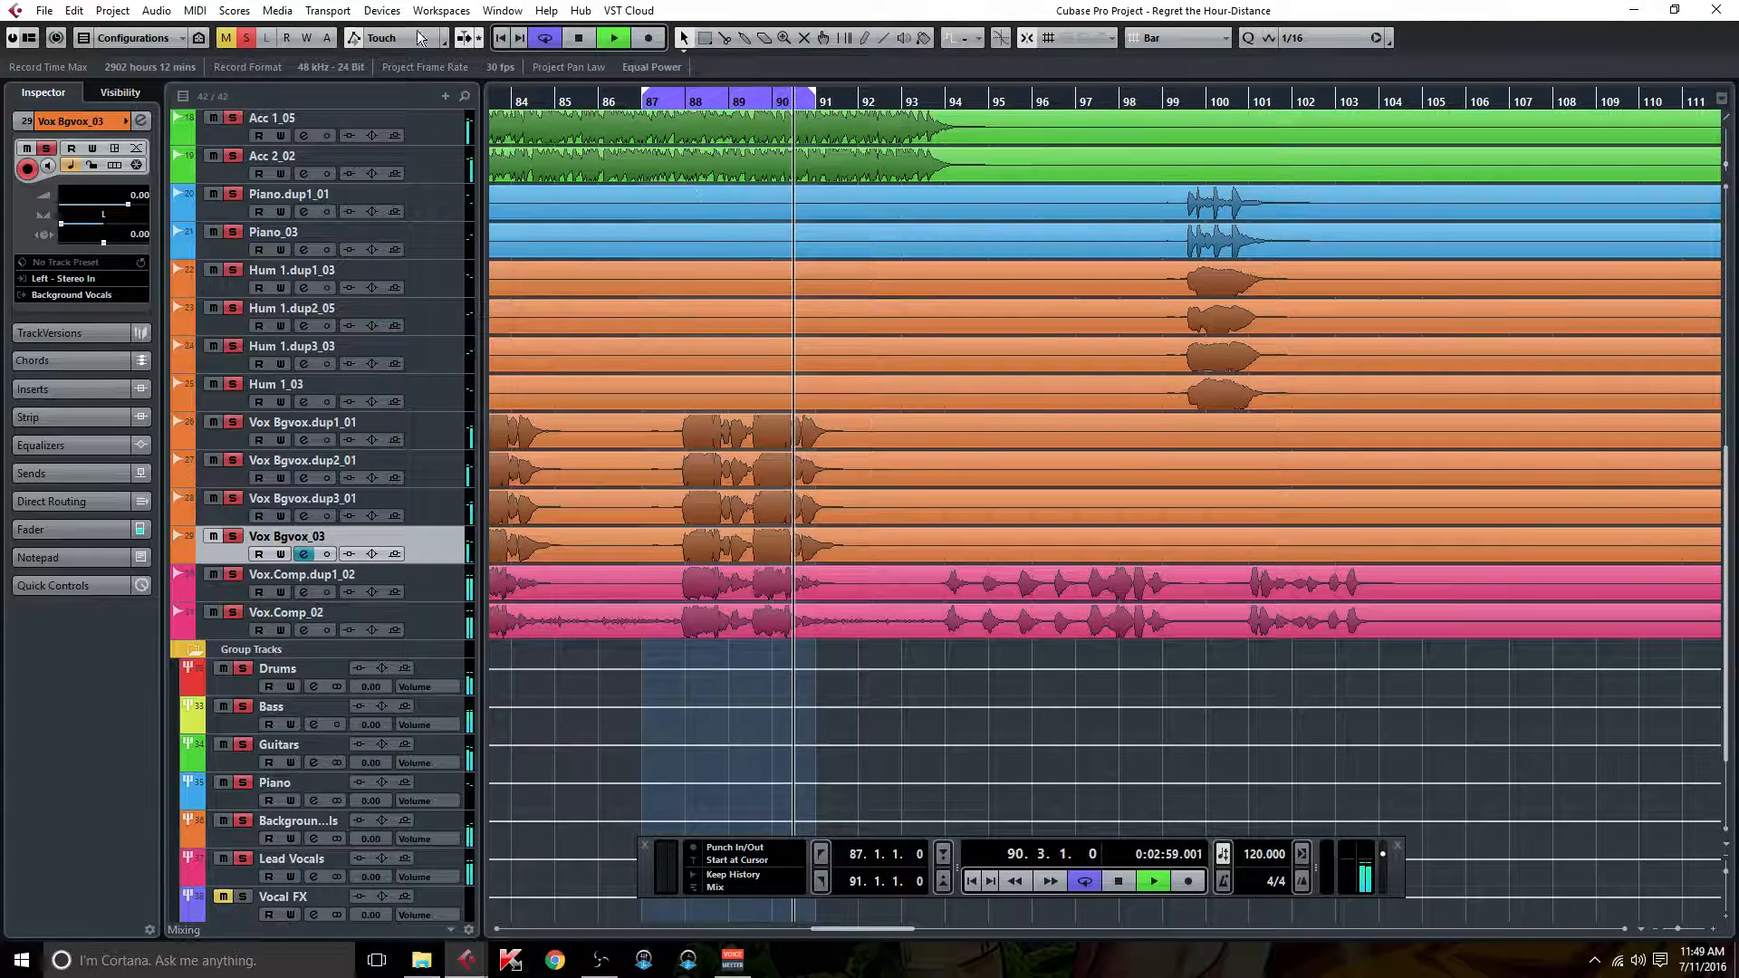
Step: Deactivate all solos in the project and turn off loop playback
click(243, 38)
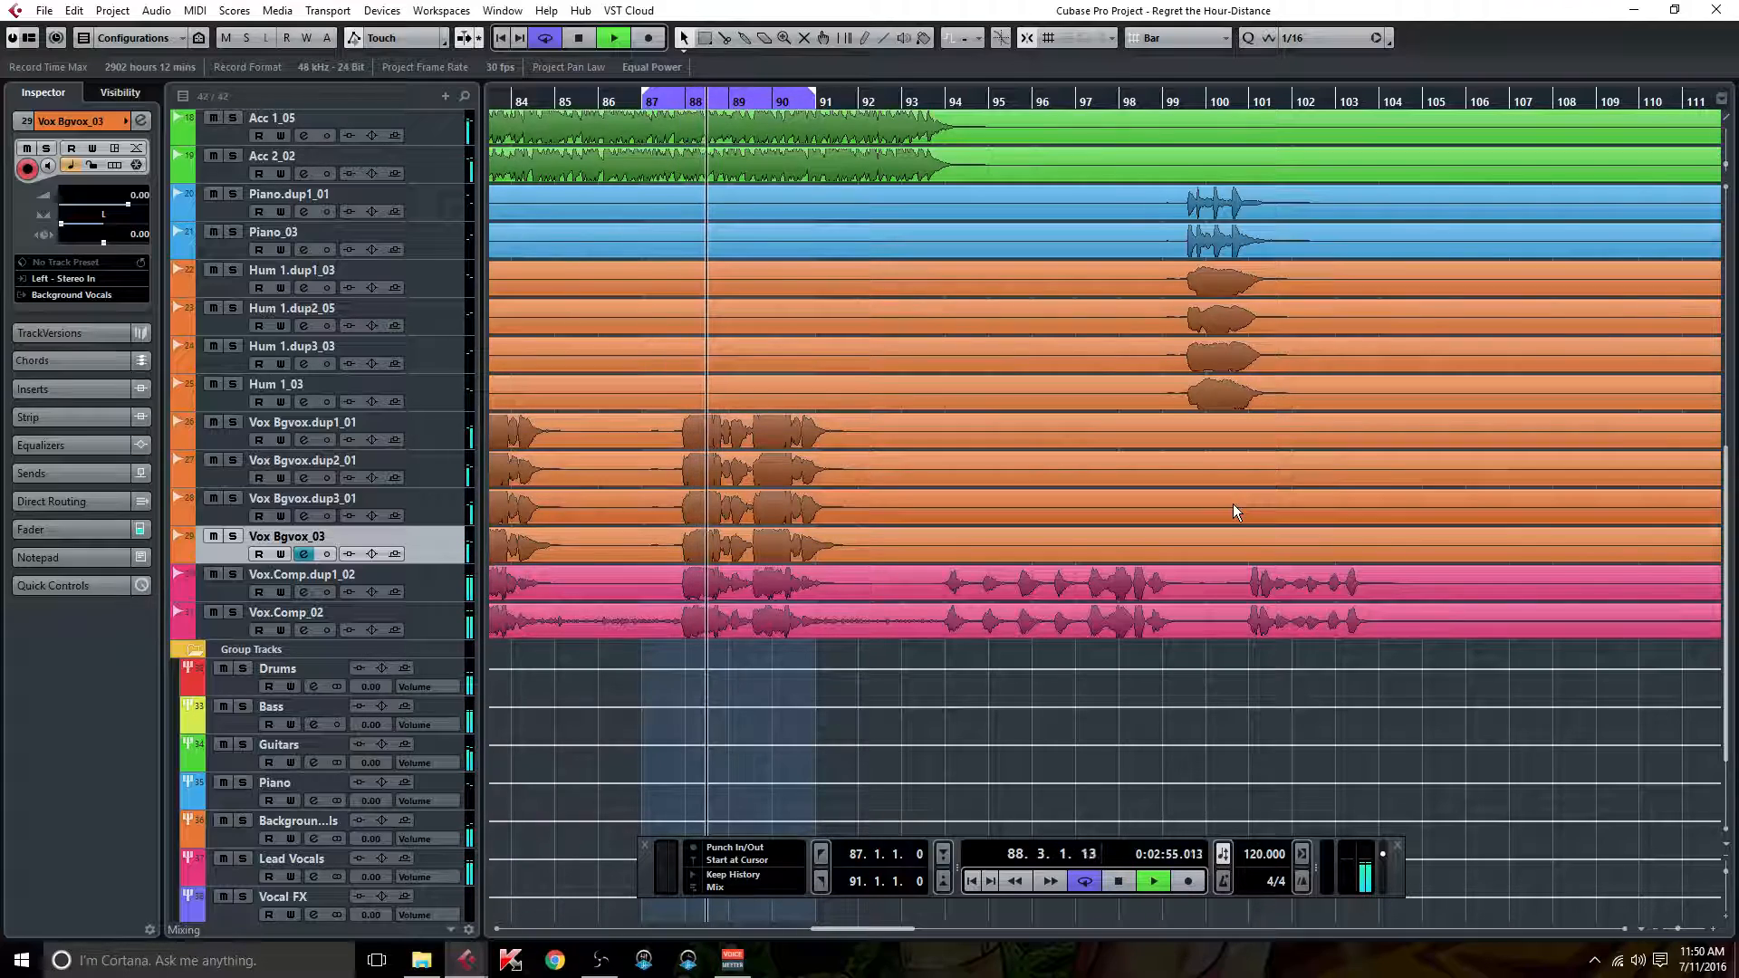
click(547, 41)
Step: Listen to Gtr 1_03 and Gtr 2_03 in solo, one after the other, releasing each solo again
scroll(1013, 361, up, 3)
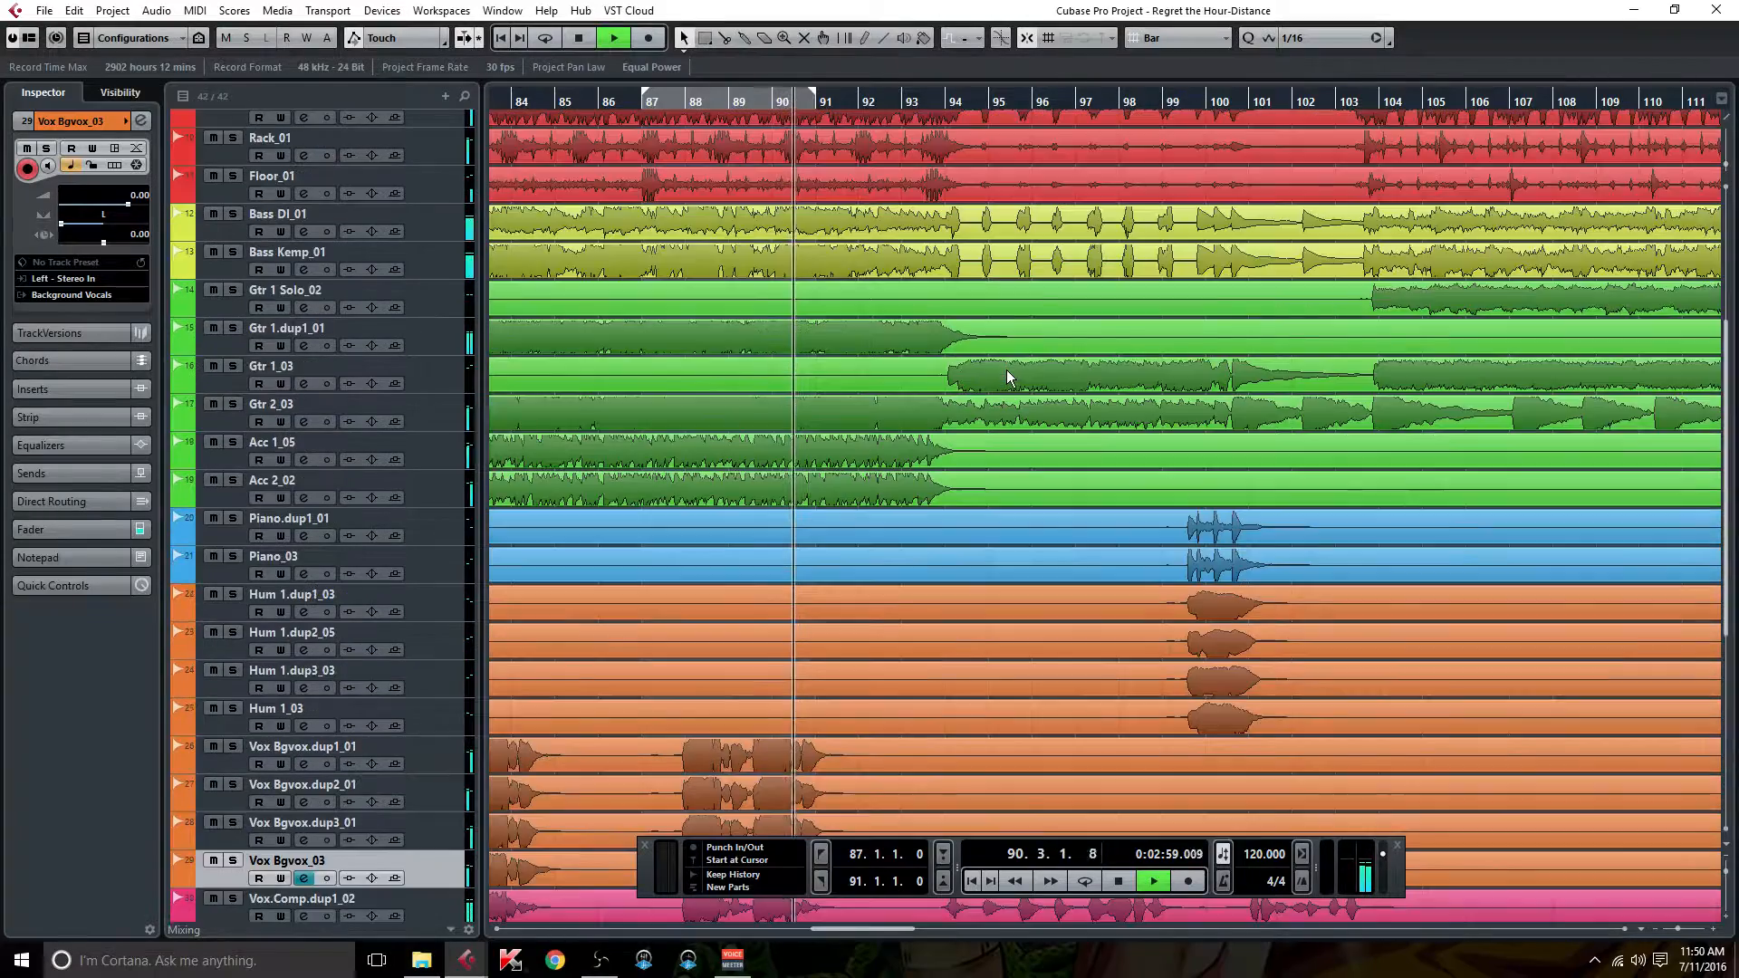
scroll(1008, 368, up, 5)
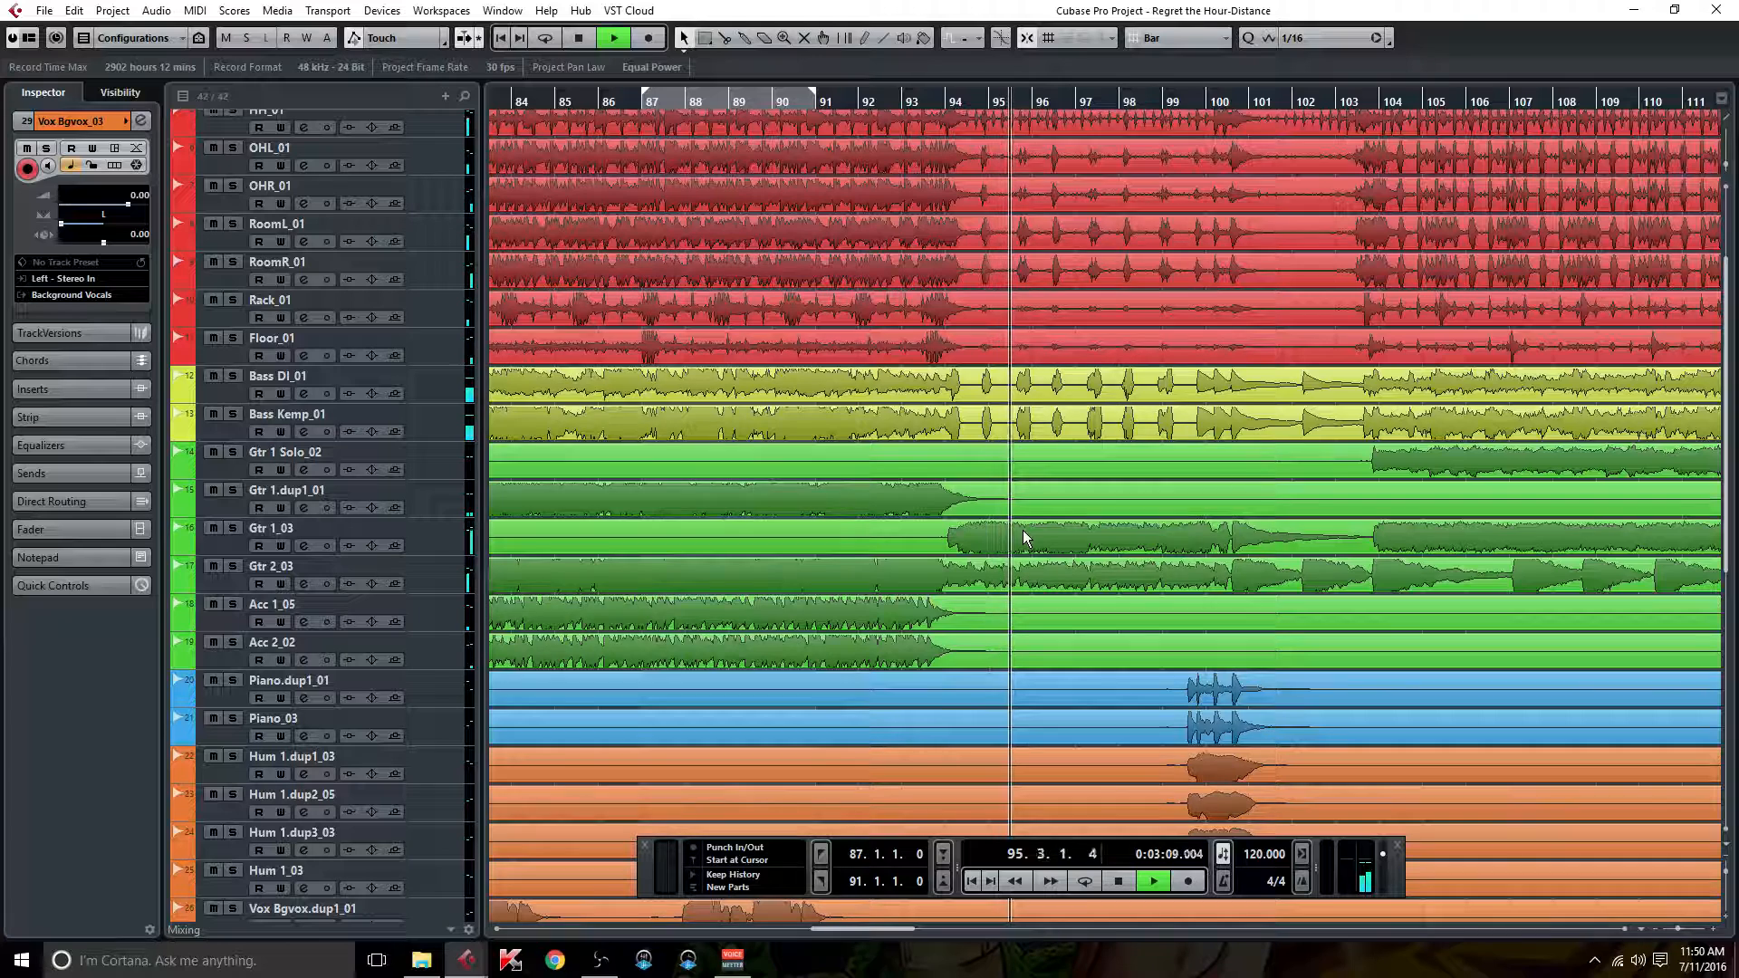
click(233, 530)
click(231, 529)
click(232, 567)
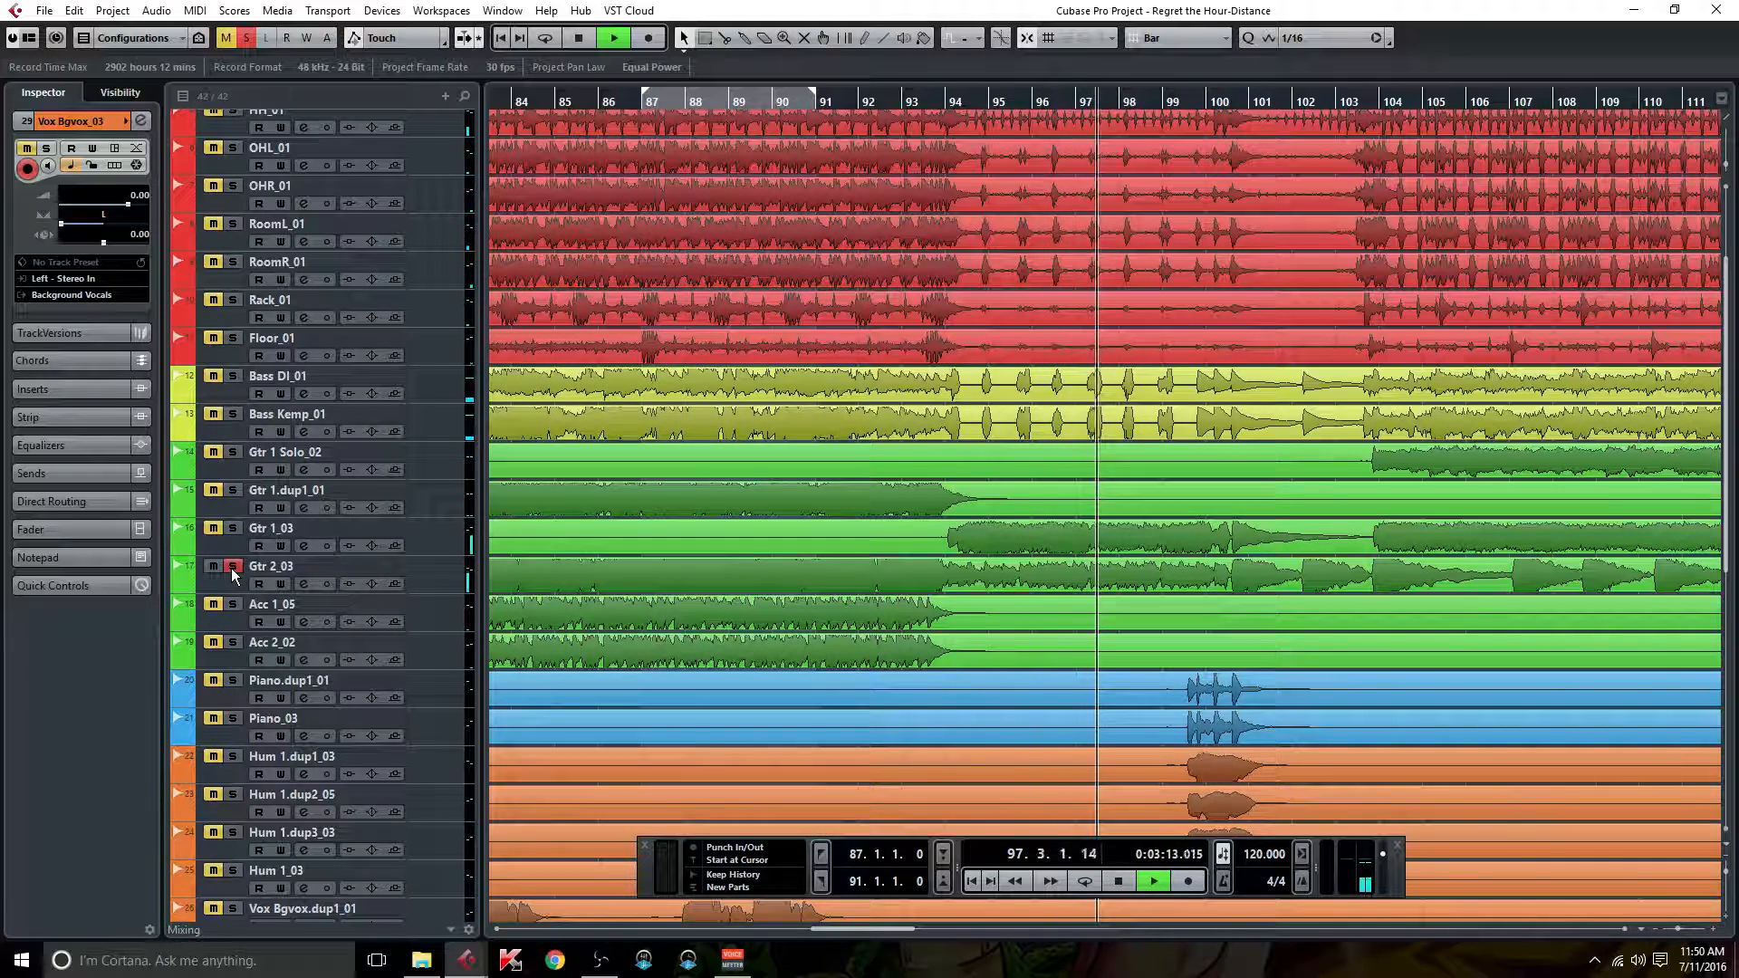
click(232, 568)
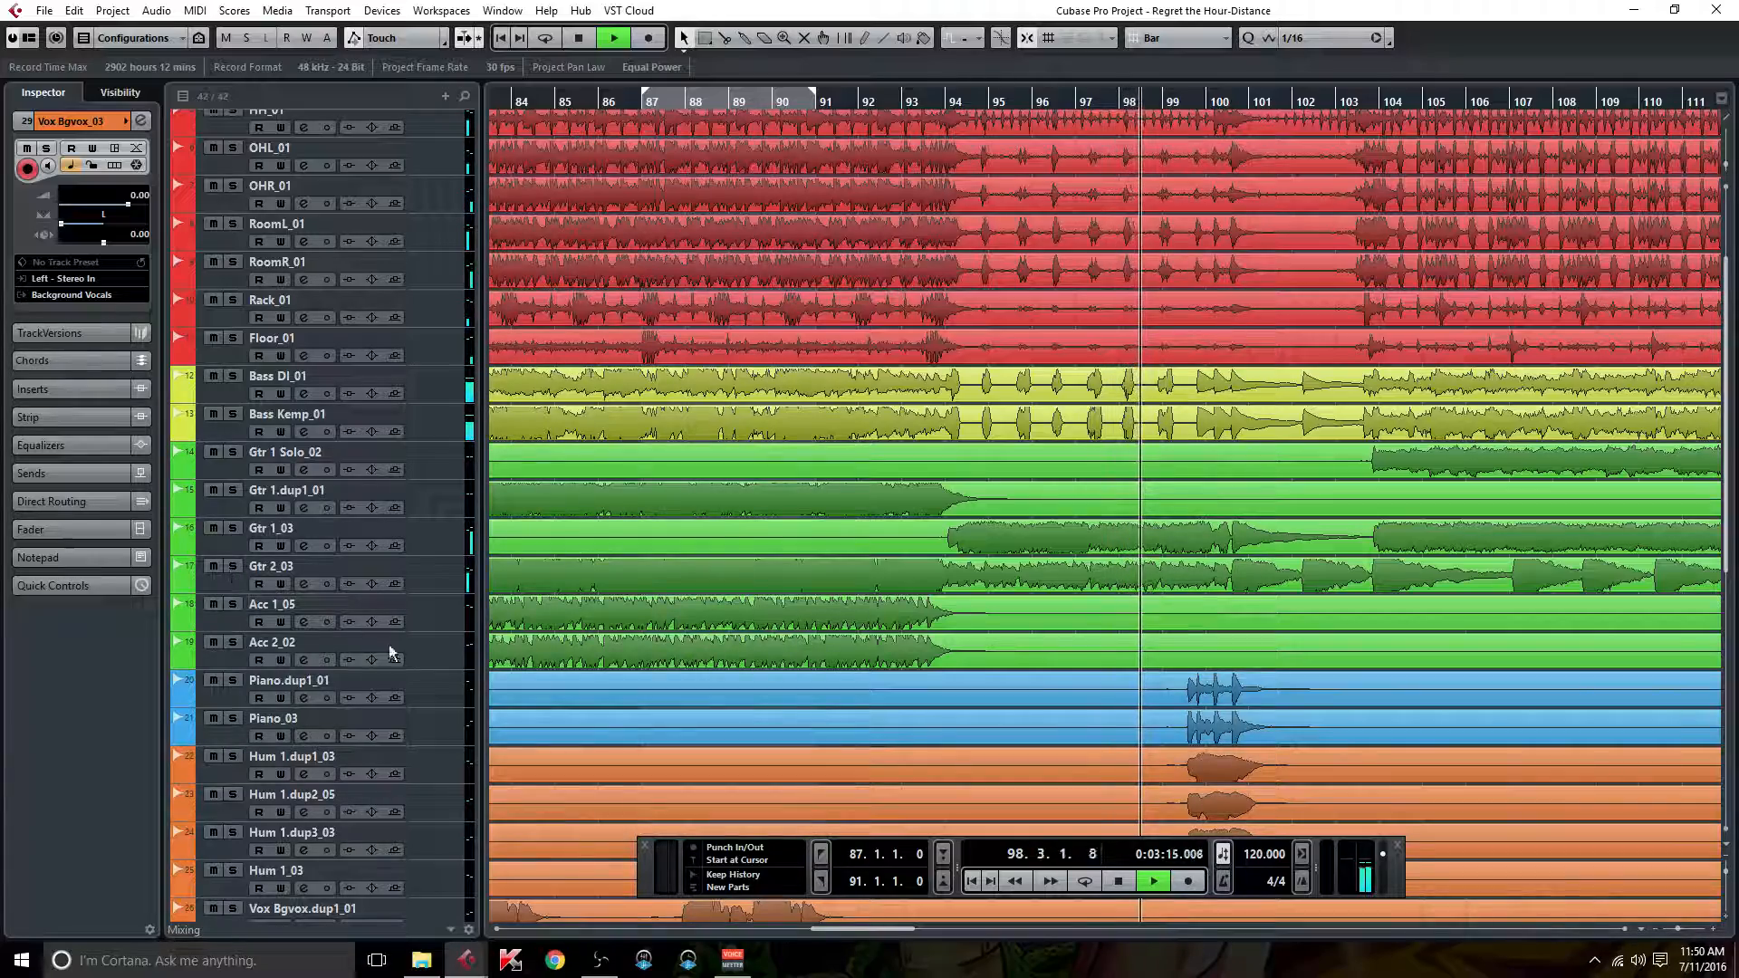
Step: Play the song from about bar 99 and reset the panning of Piano.dup1_01 and Piano_03 to centre
drag(839, 926, 889, 939)
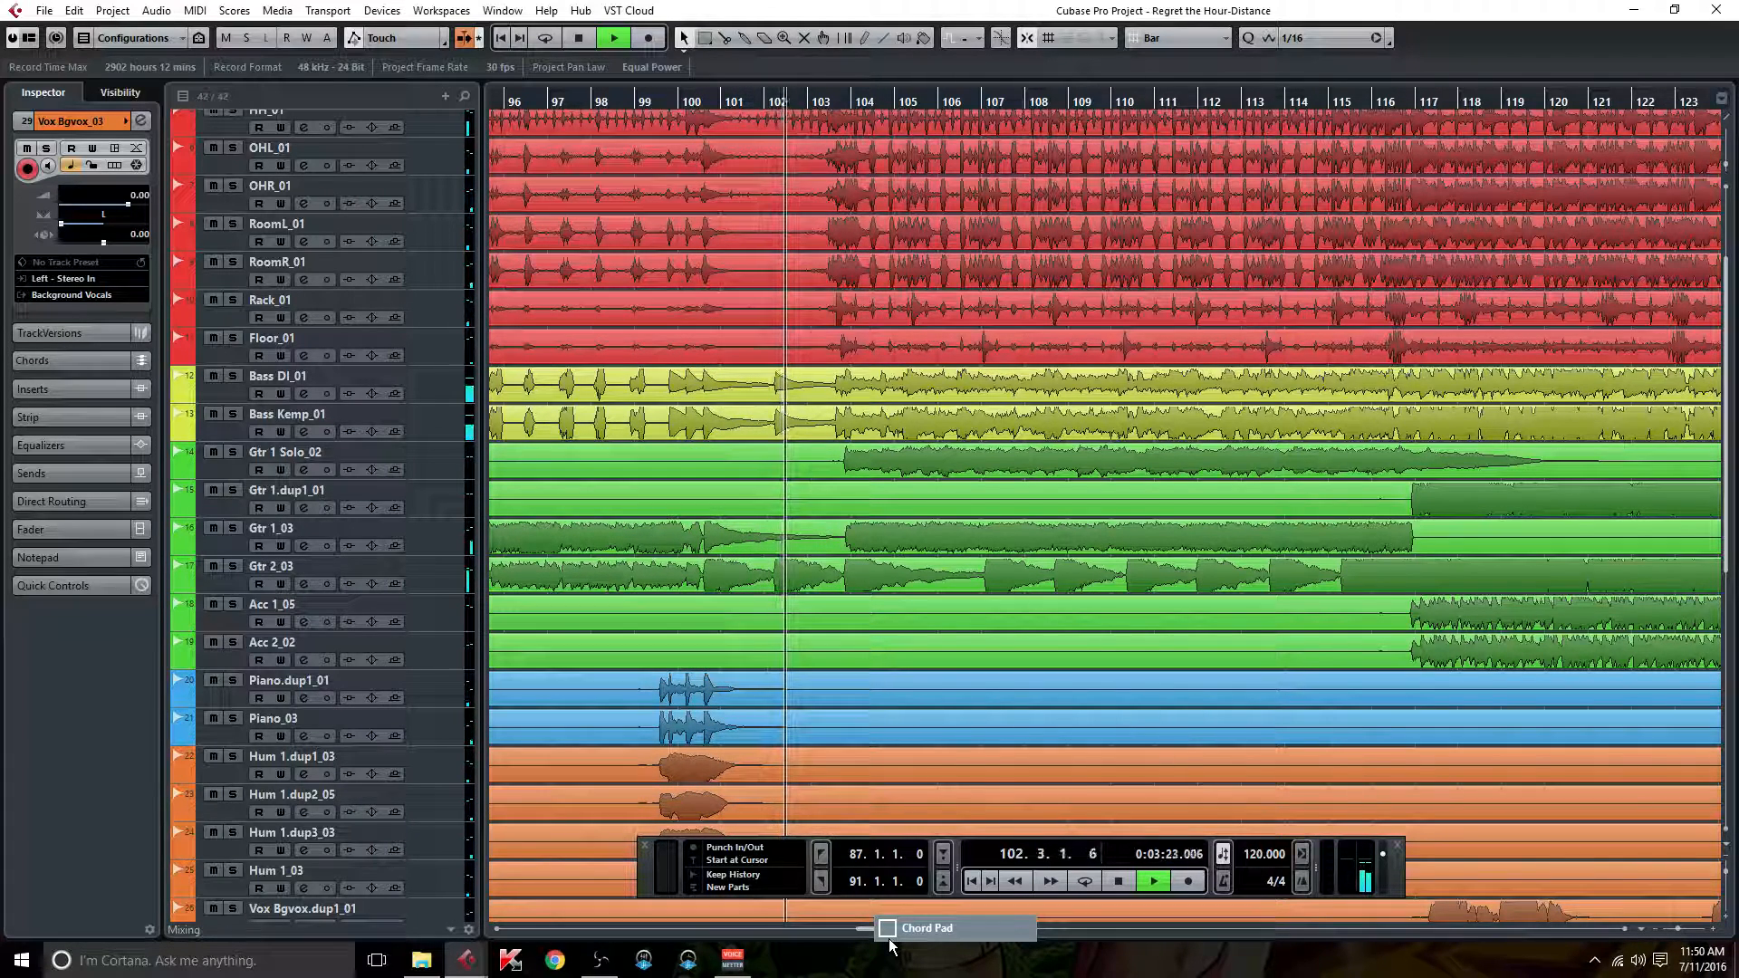
click(635, 98)
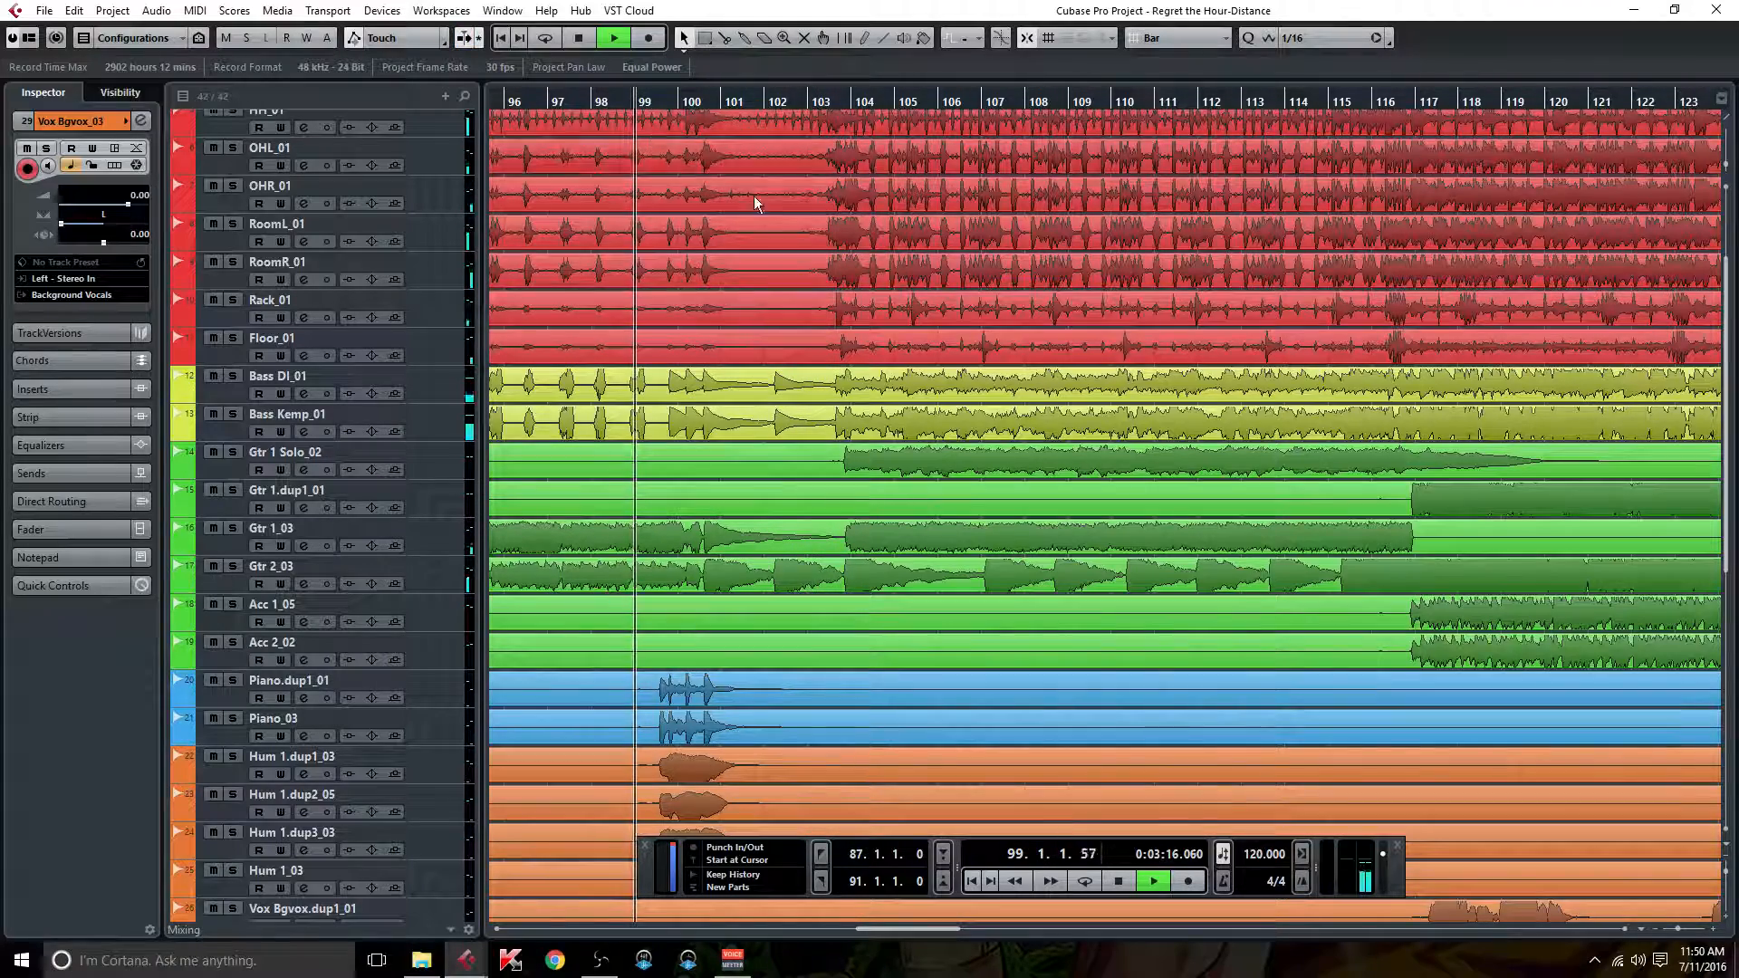
click(303, 698)
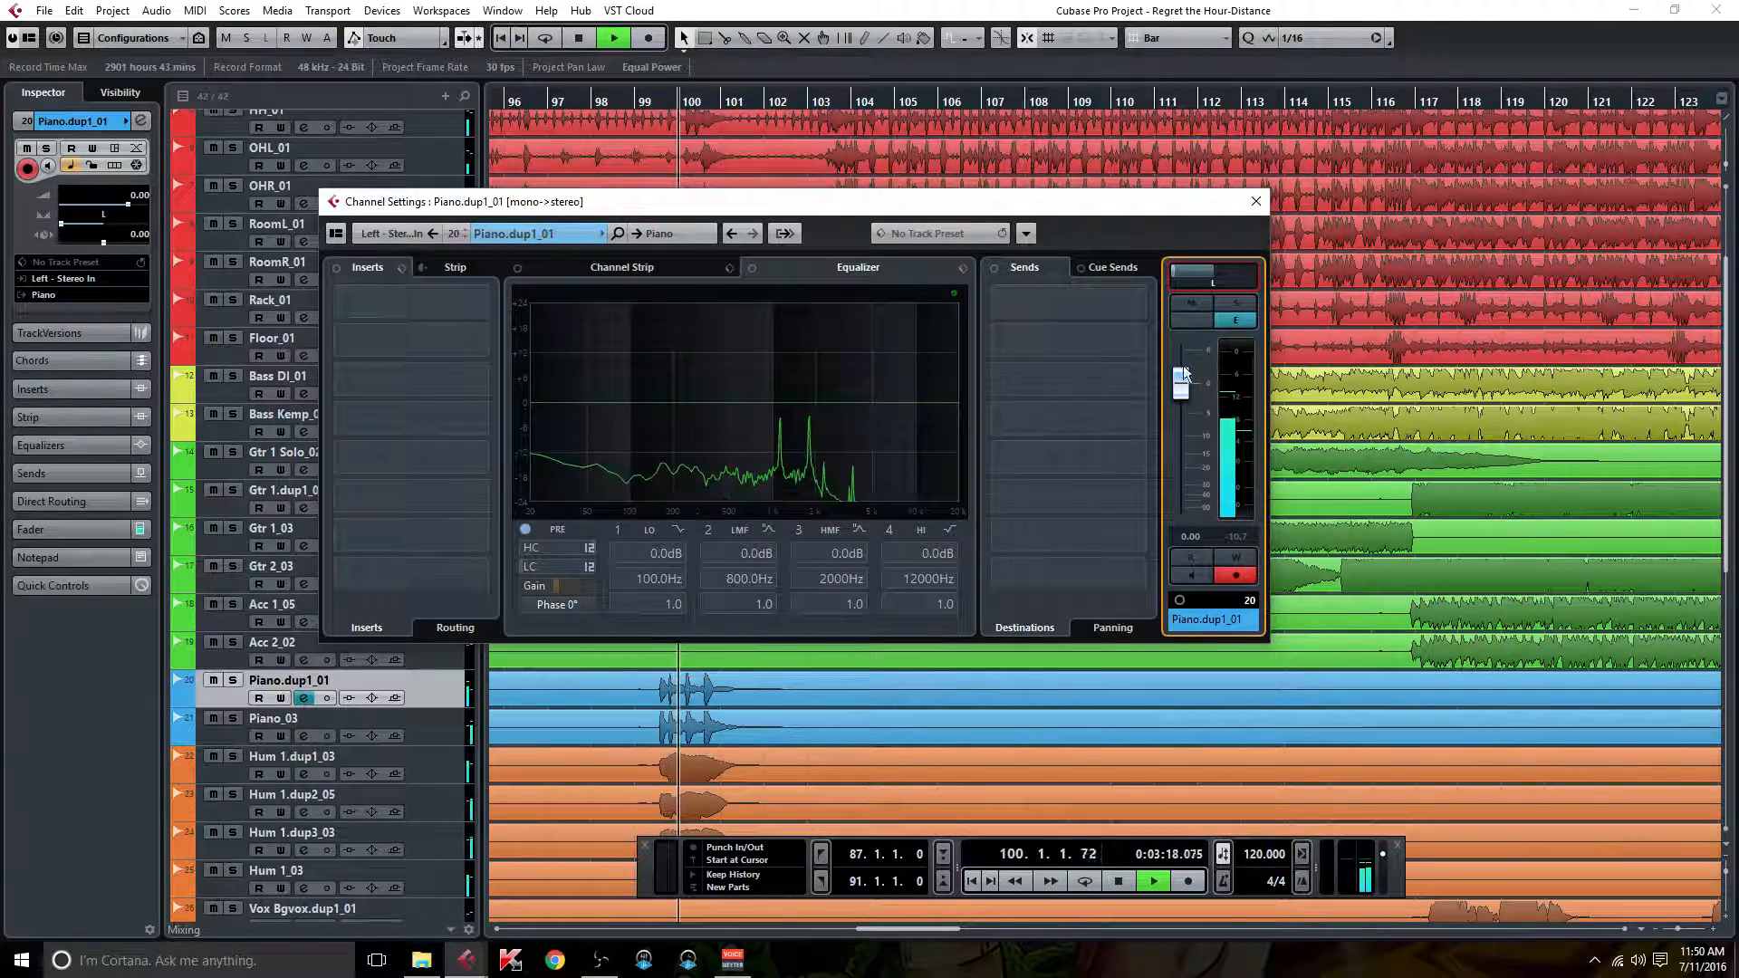
ctrl+click(1212, 281)
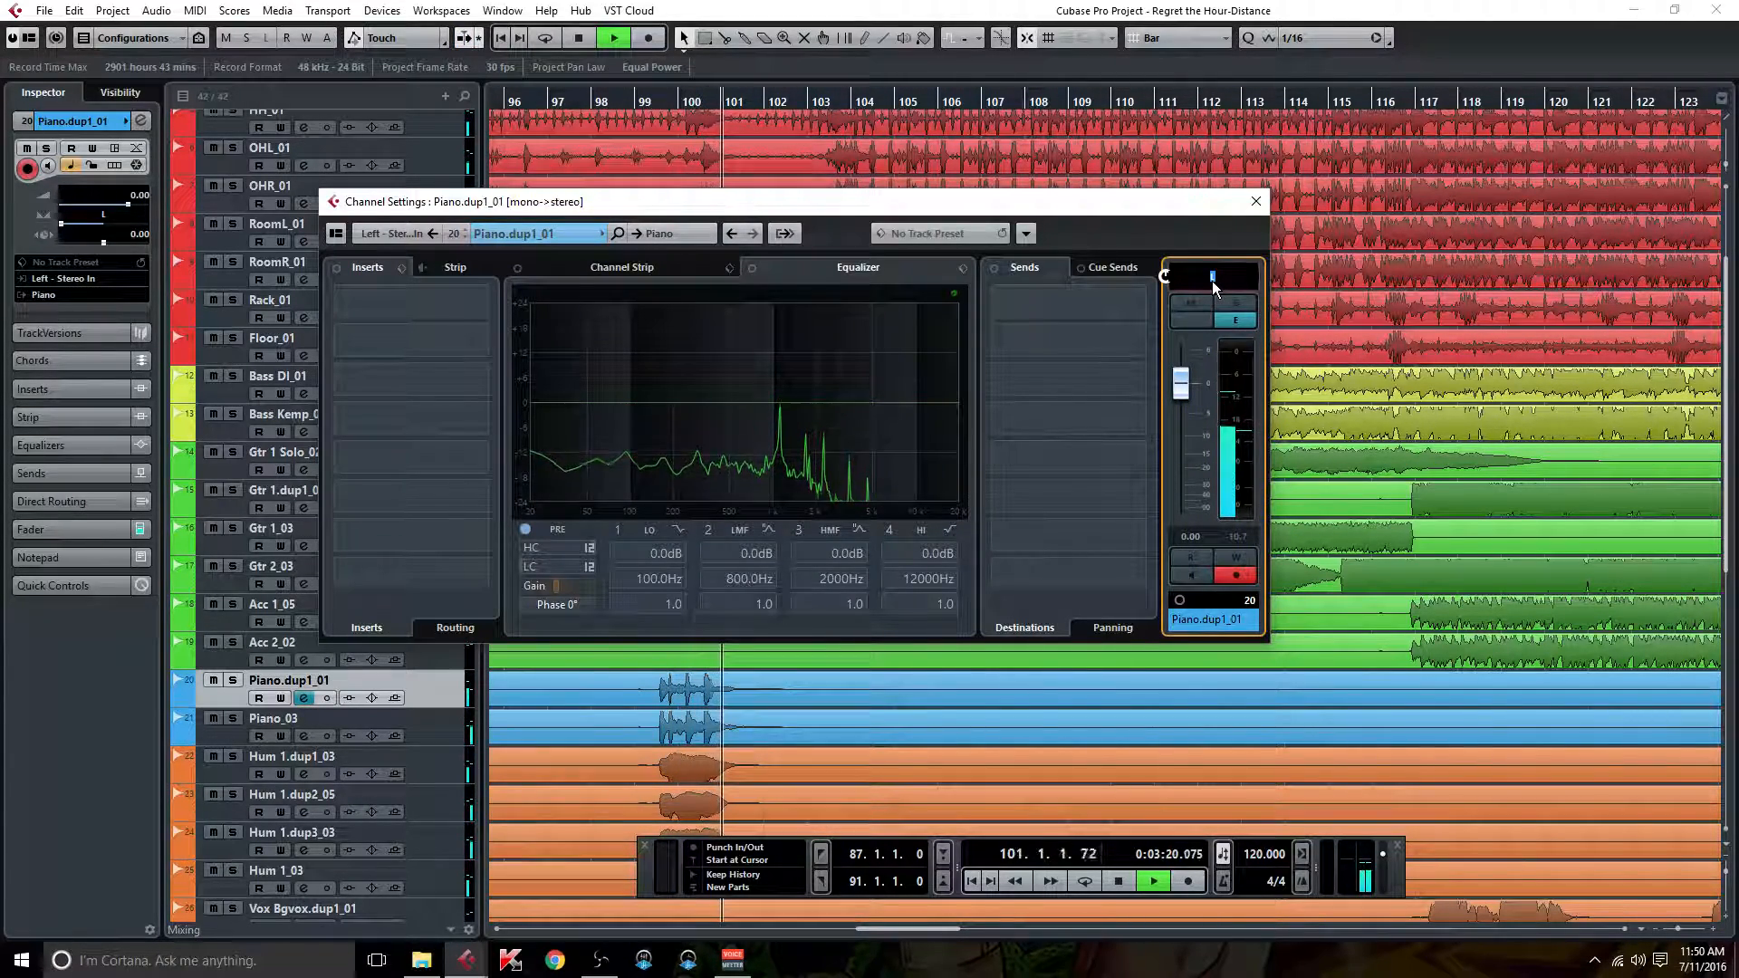
click(304, 736)
ctrl+click(1216, 279)
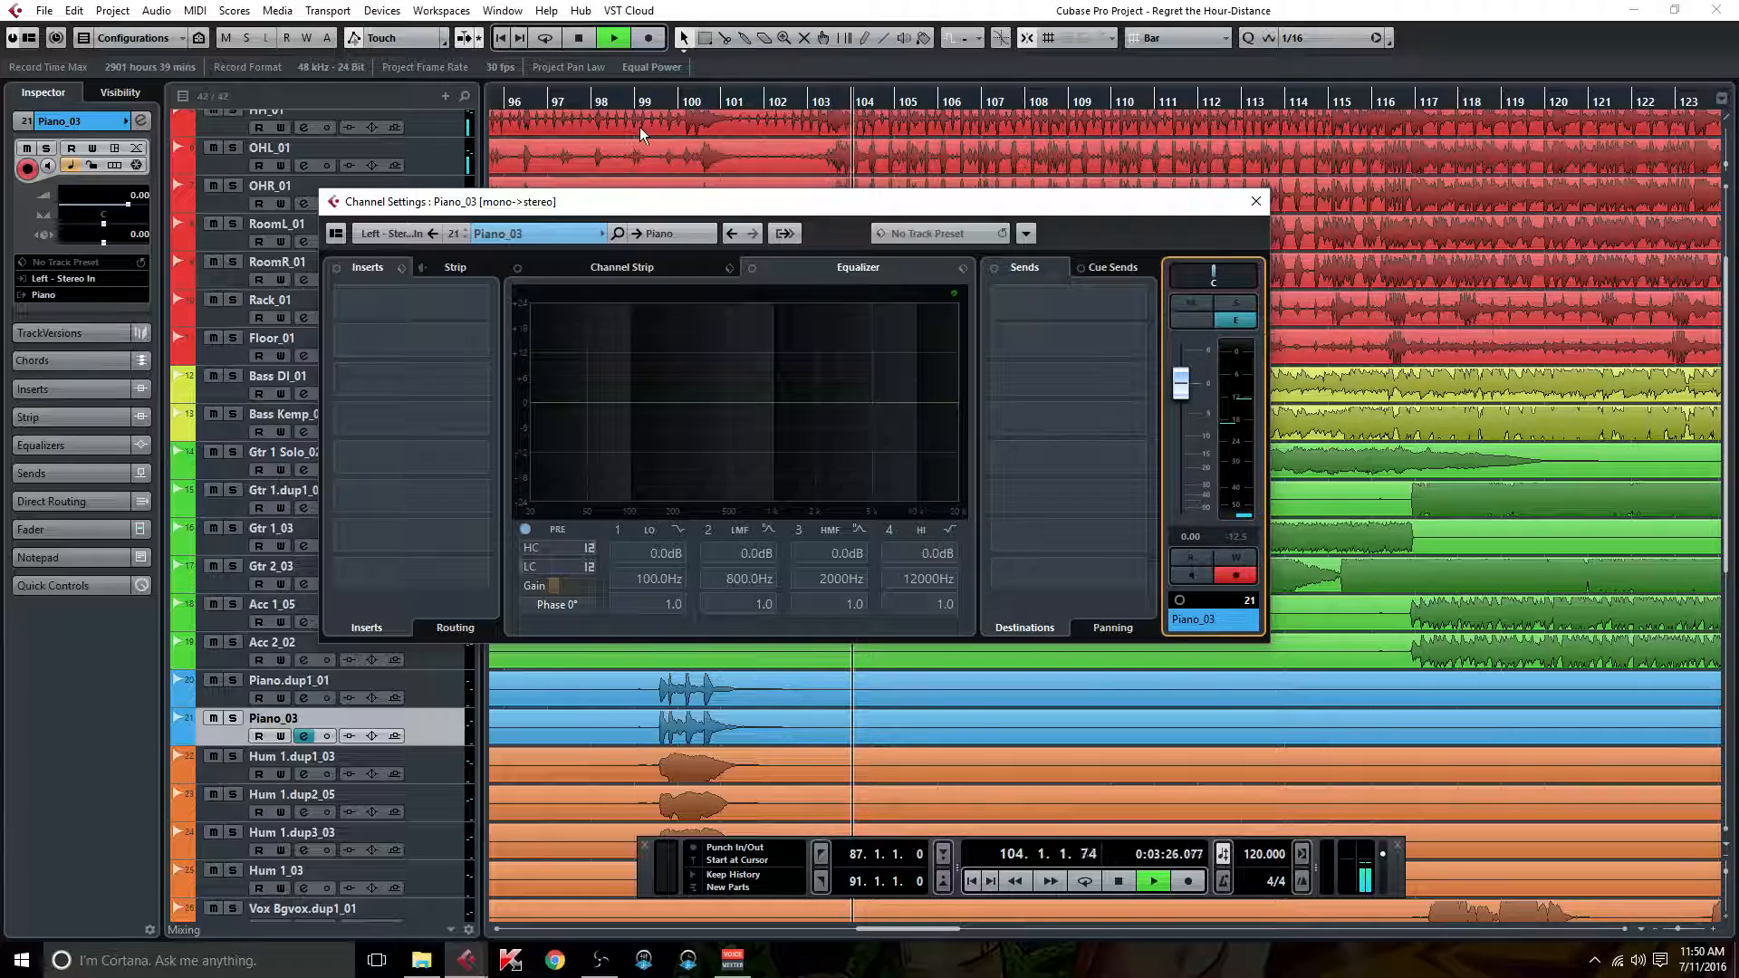
Step: Replay the piano passage from about bar 99 and check the channel panning of Piano.dup1_01
click(627, 100)
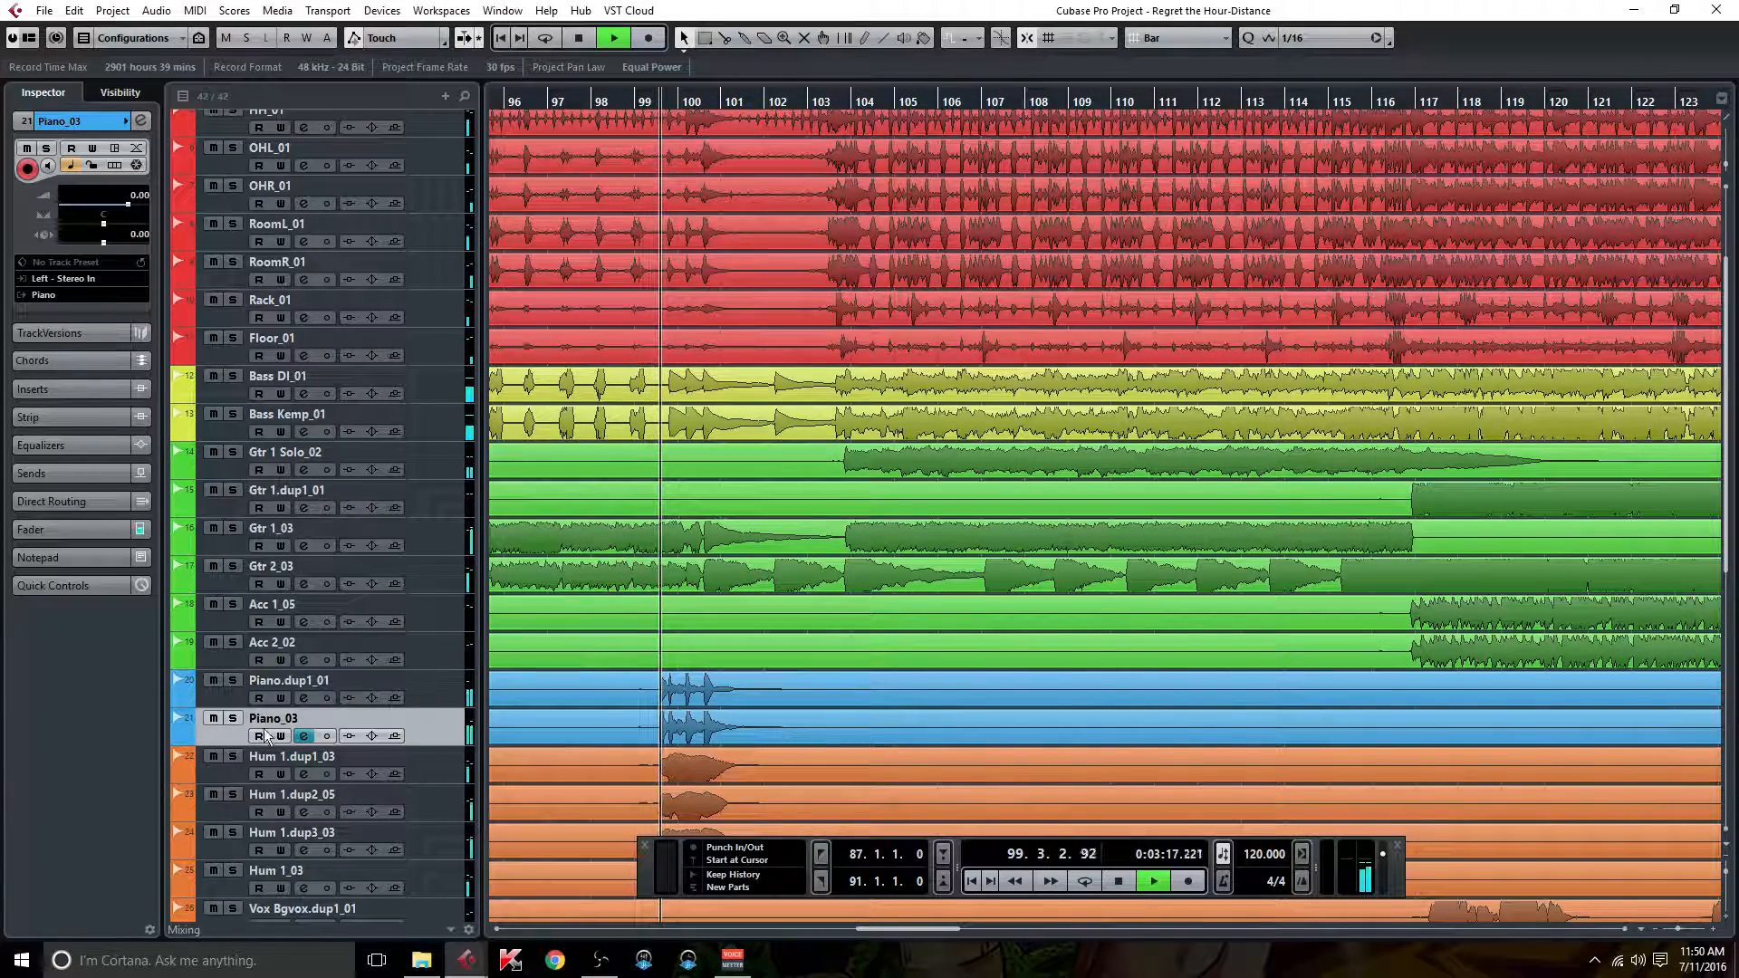
click(305, 697)
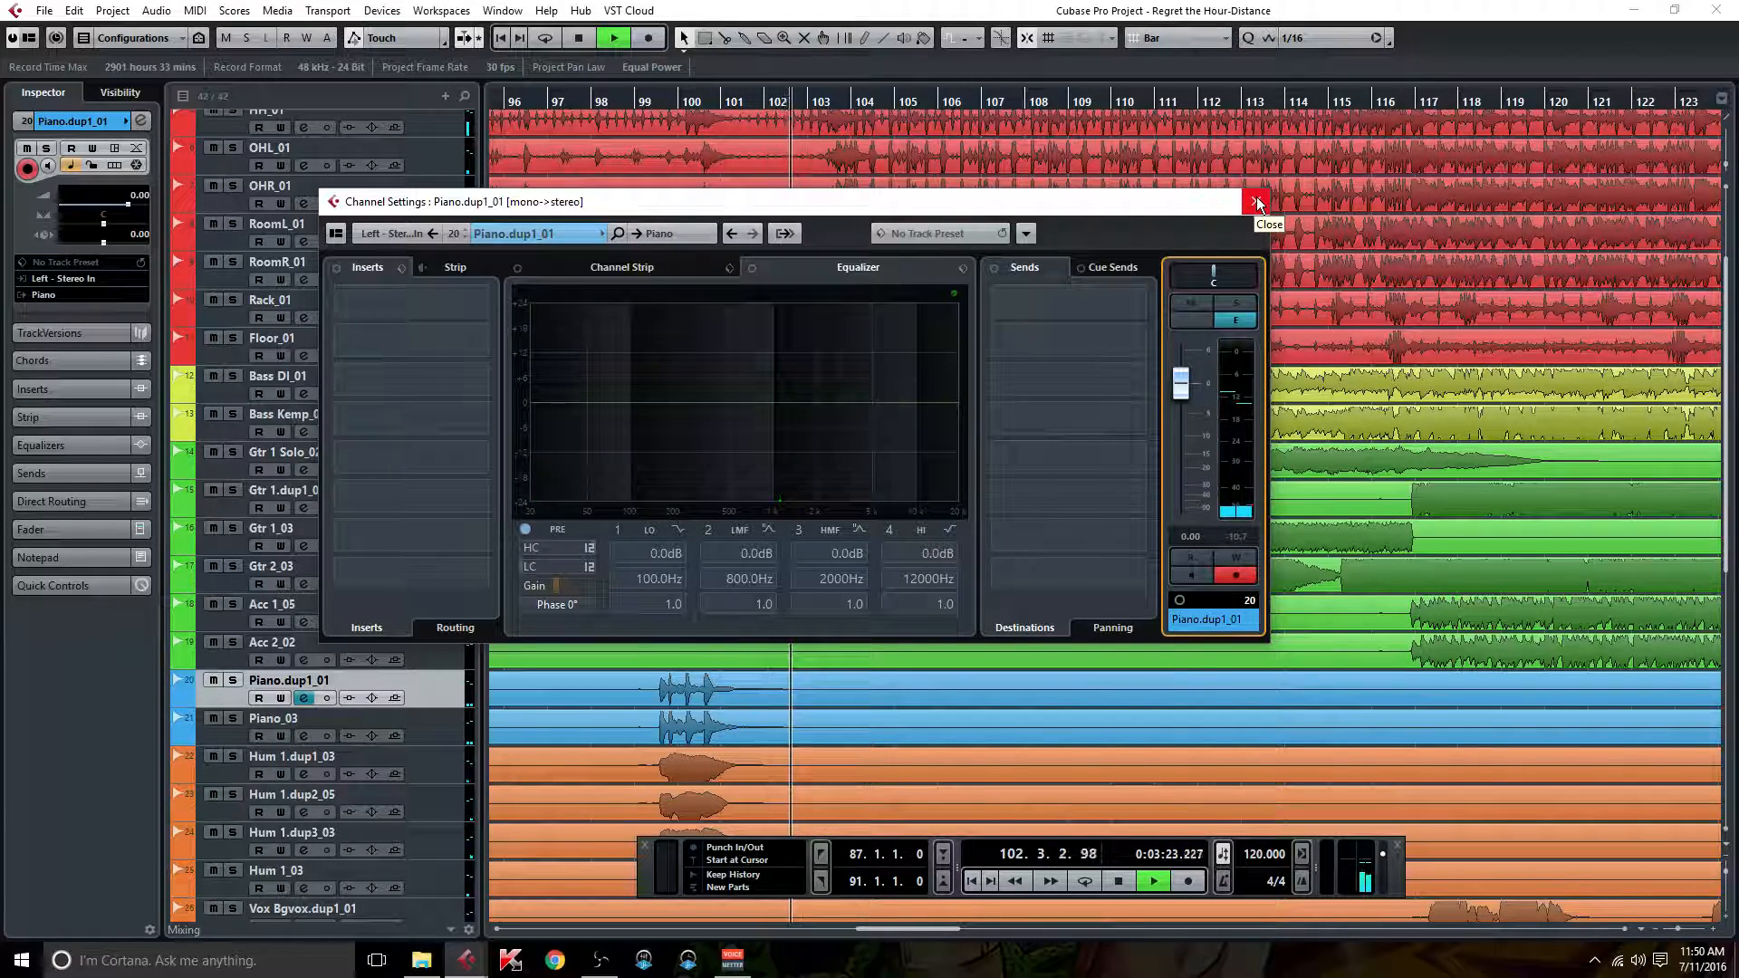
click(1257, 201)
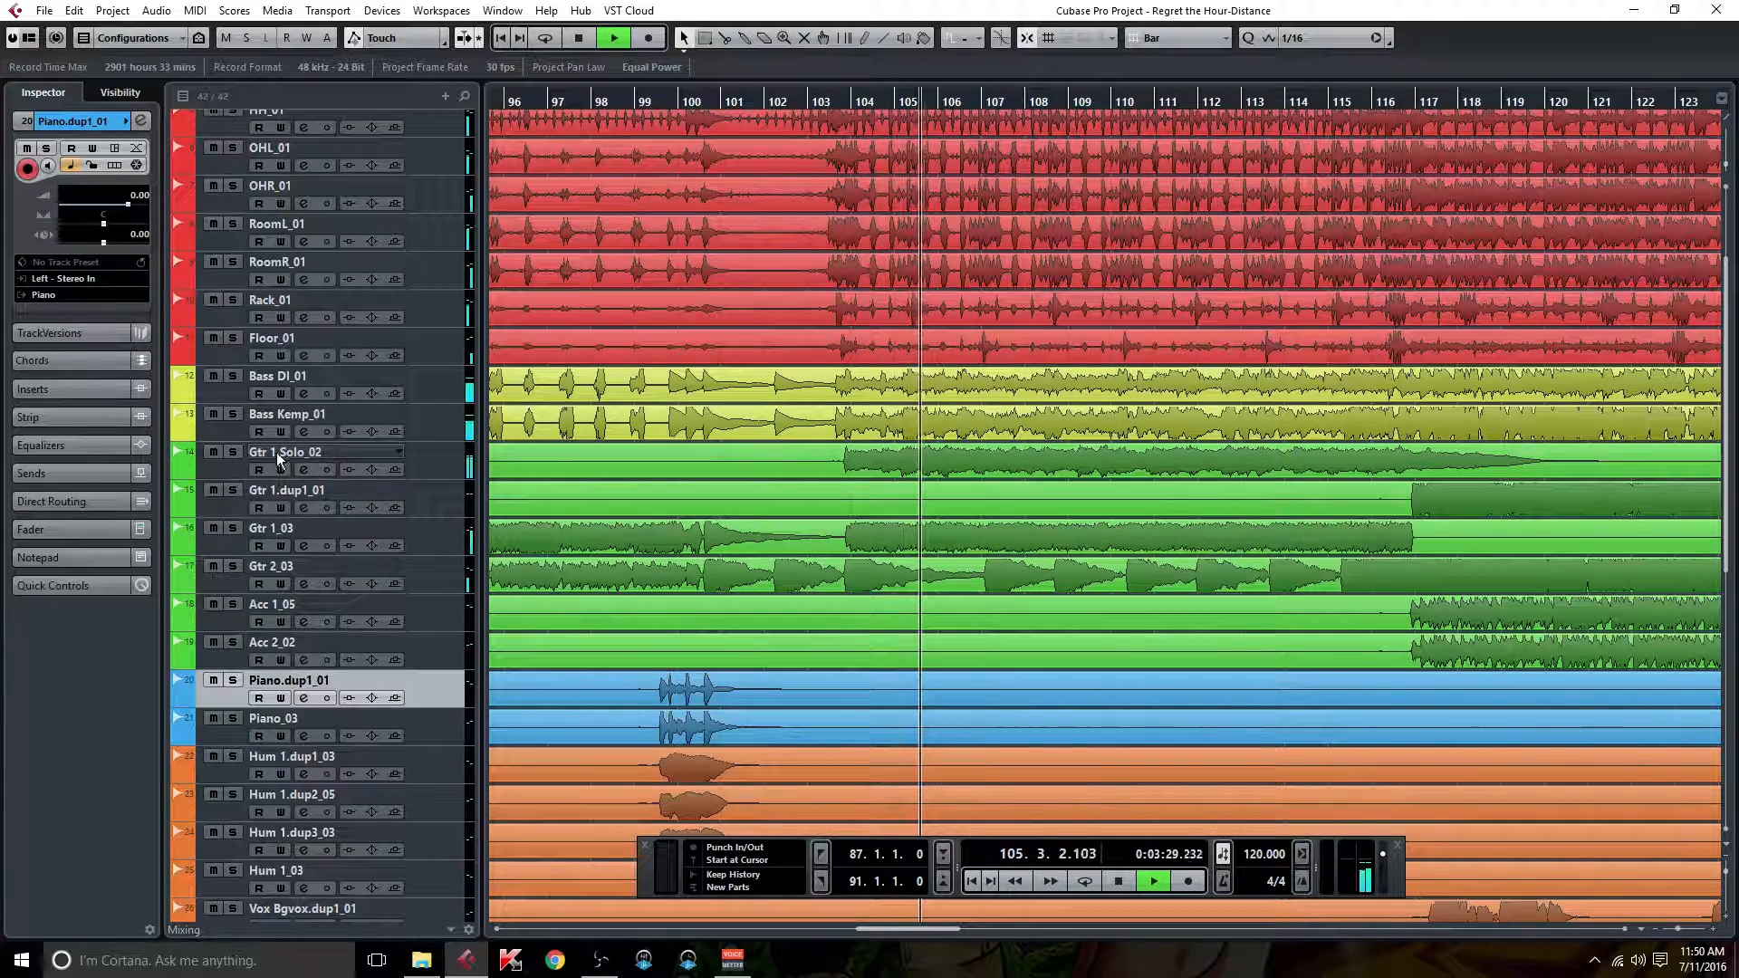
Step: Listen to Gtr 1 Solo_02 in solo while checking its panning, release the solo and stop playback
click(233, 452)
click(304, 469)
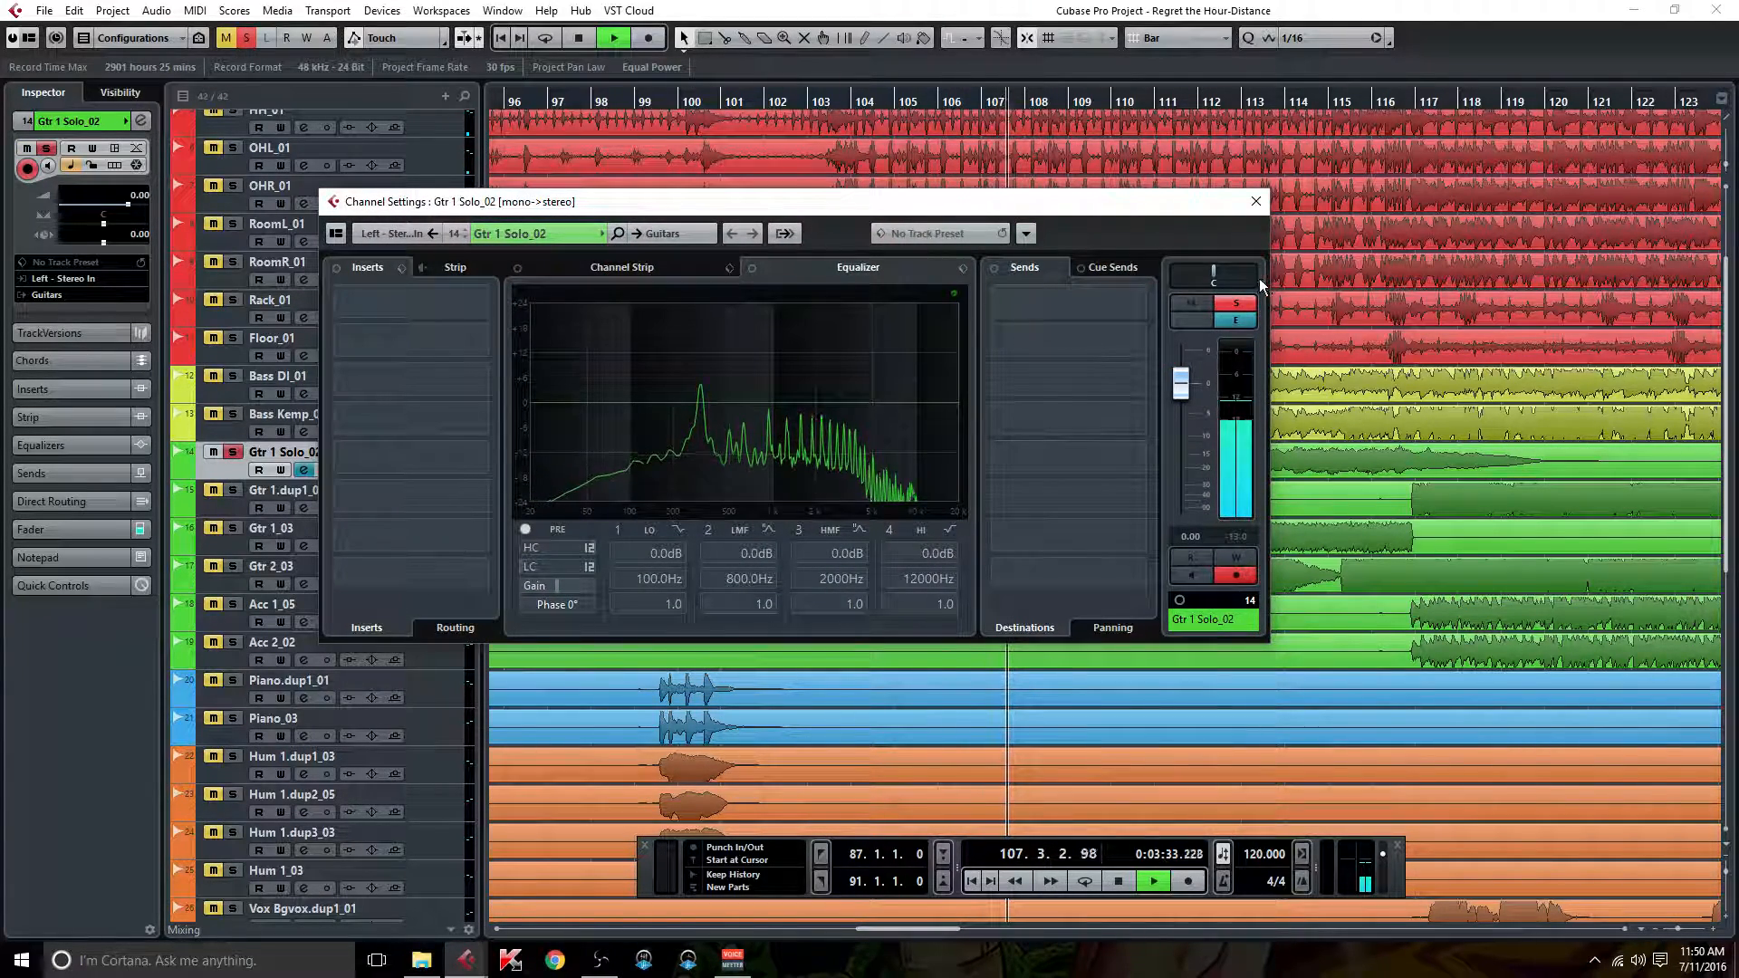
click(1234, 301)
click(1256, 201)
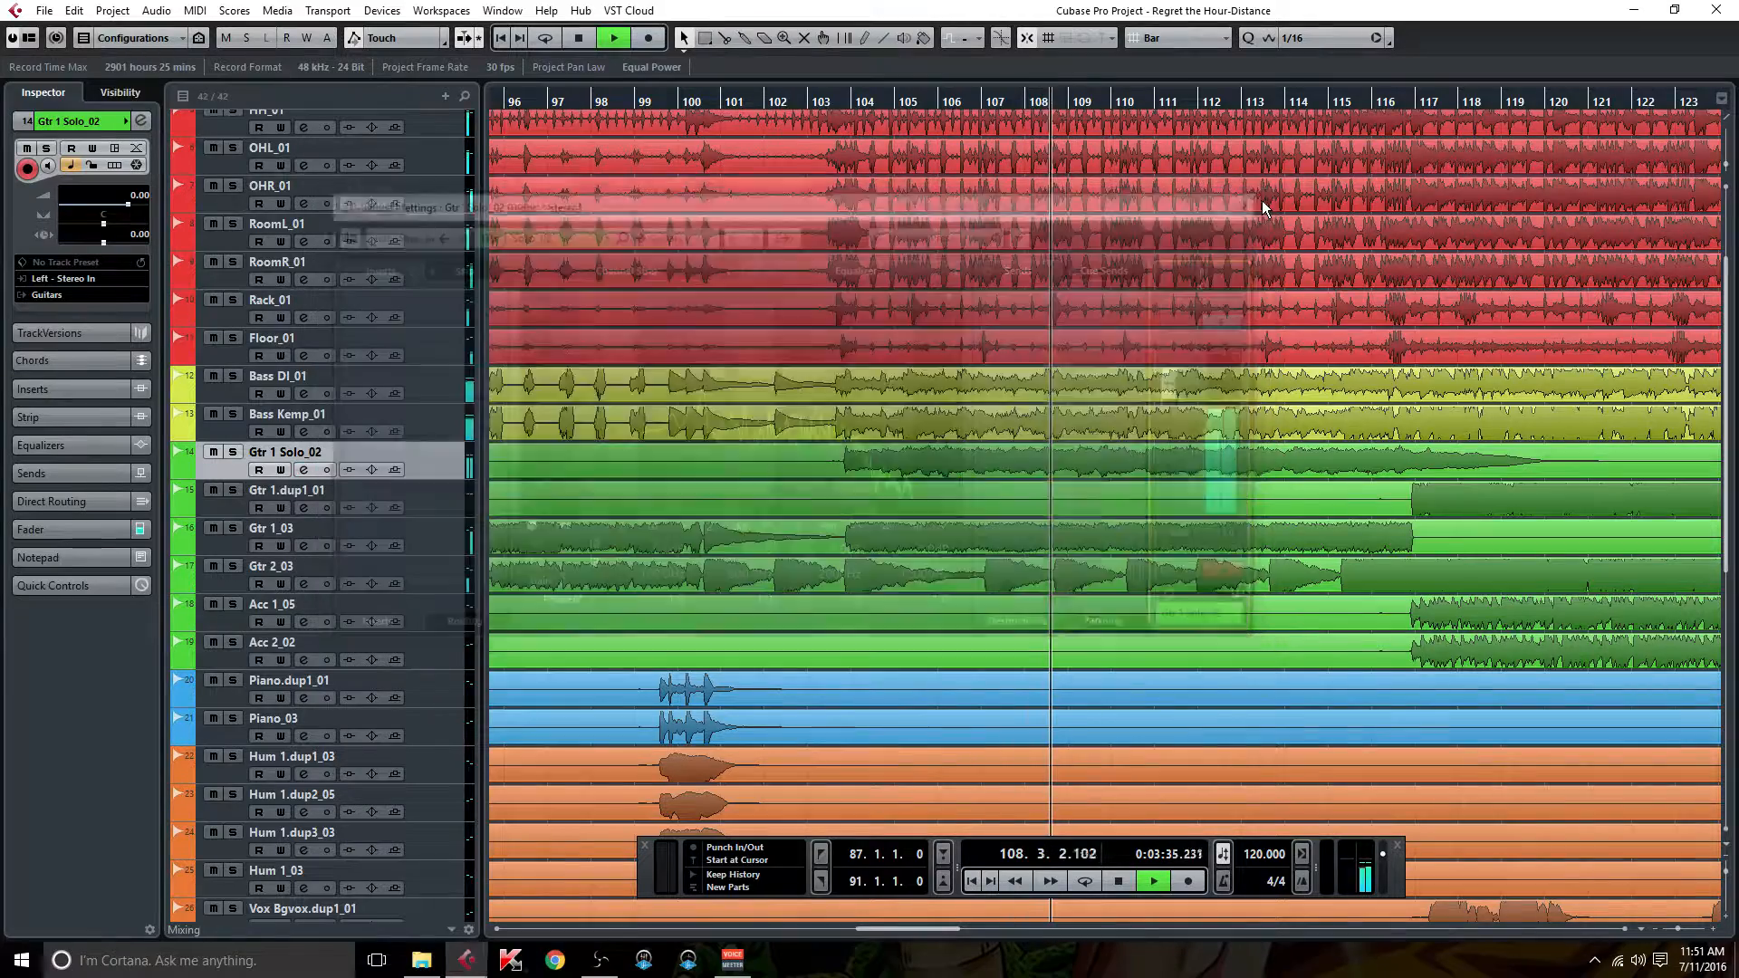
click(1121, 882)
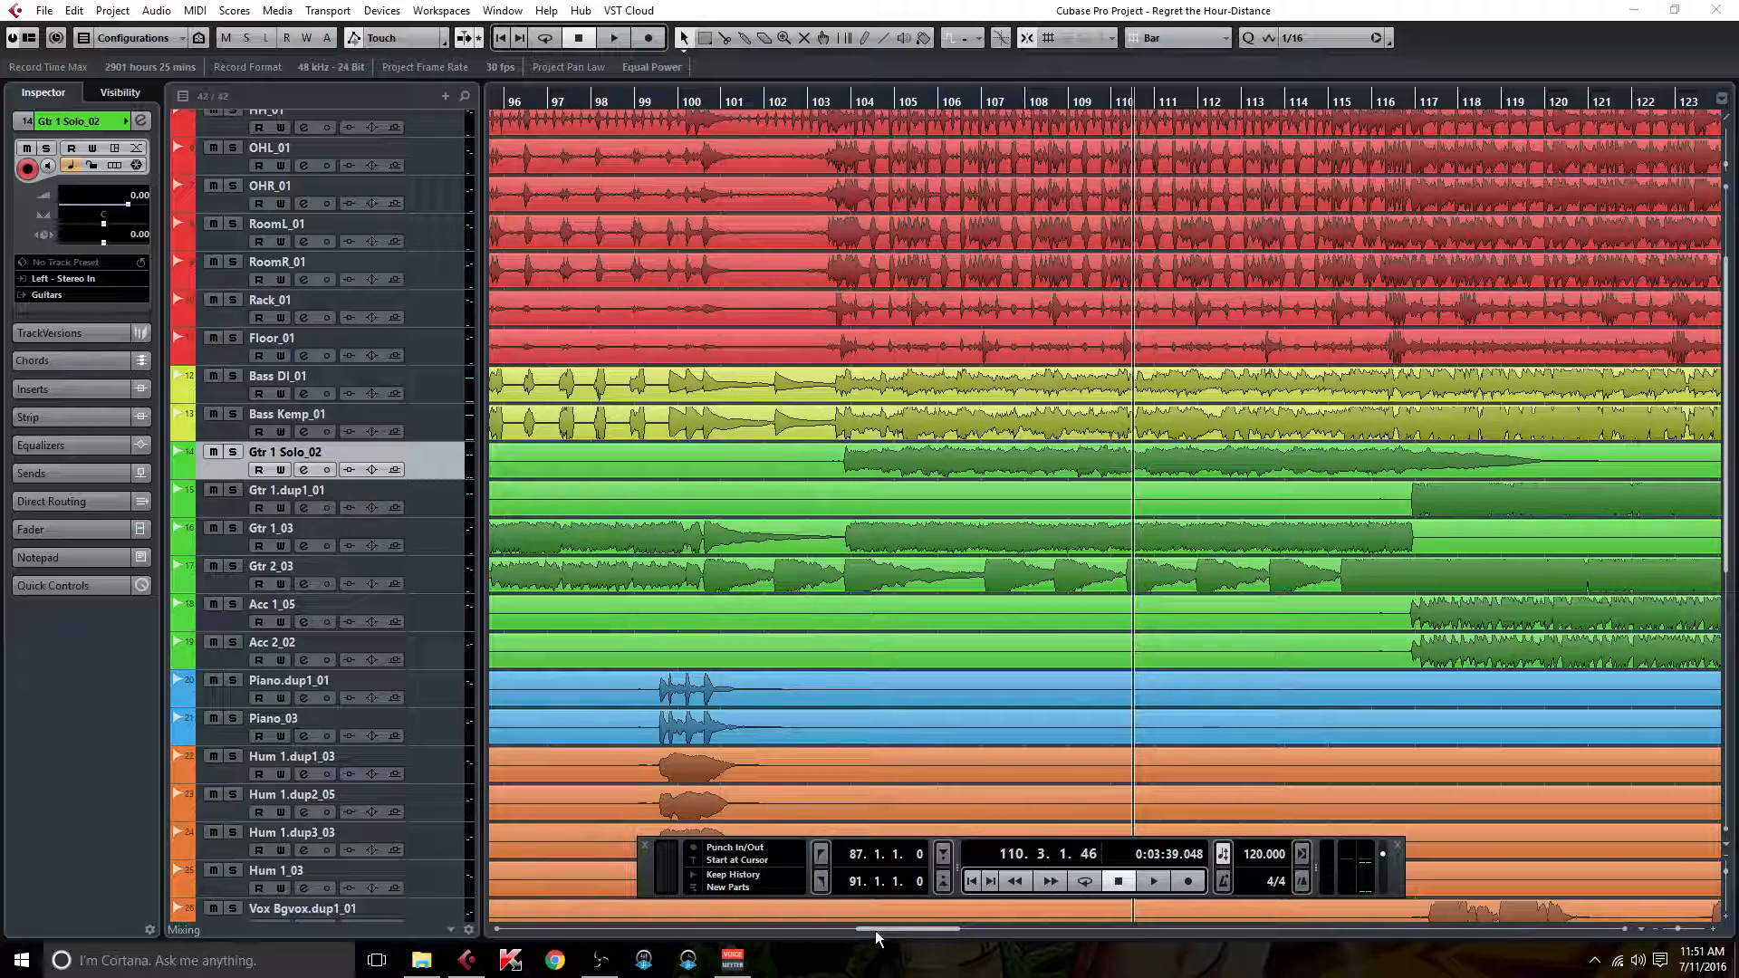
Step: Return to the start of the song and review the panning of HH_01, OHL_01 and OHR_01 in their channel settings
drag(875, 930, 514, 913)
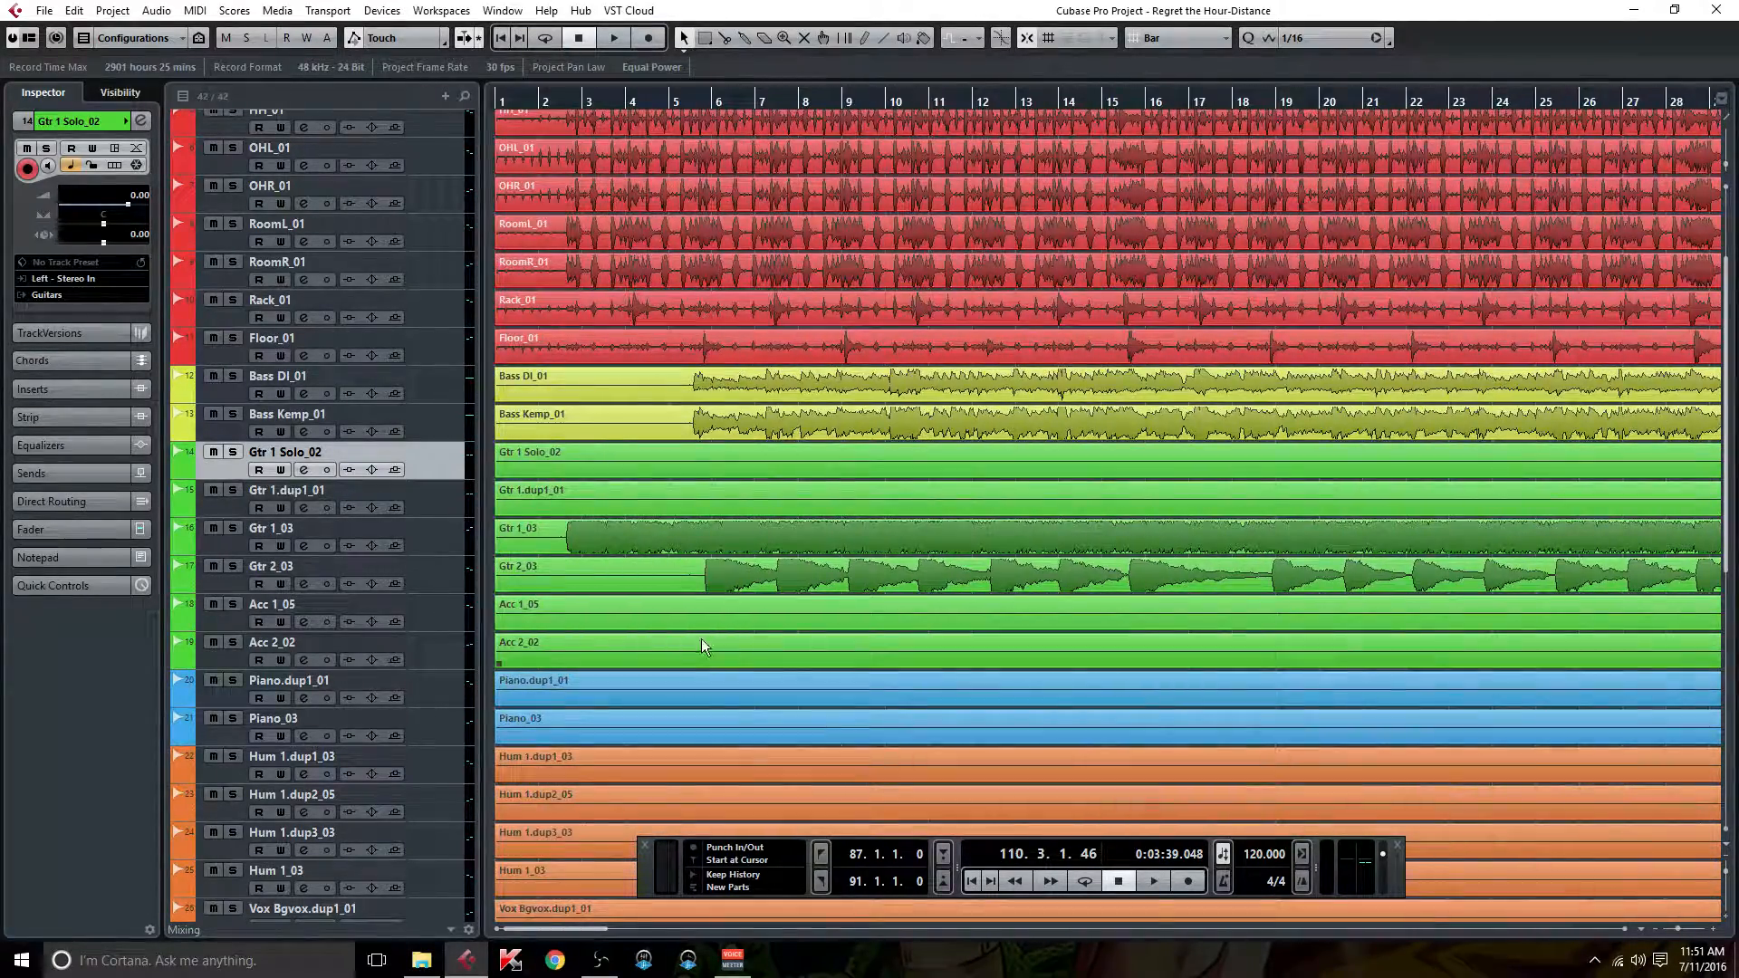
scroll(717, 638, up, 4)
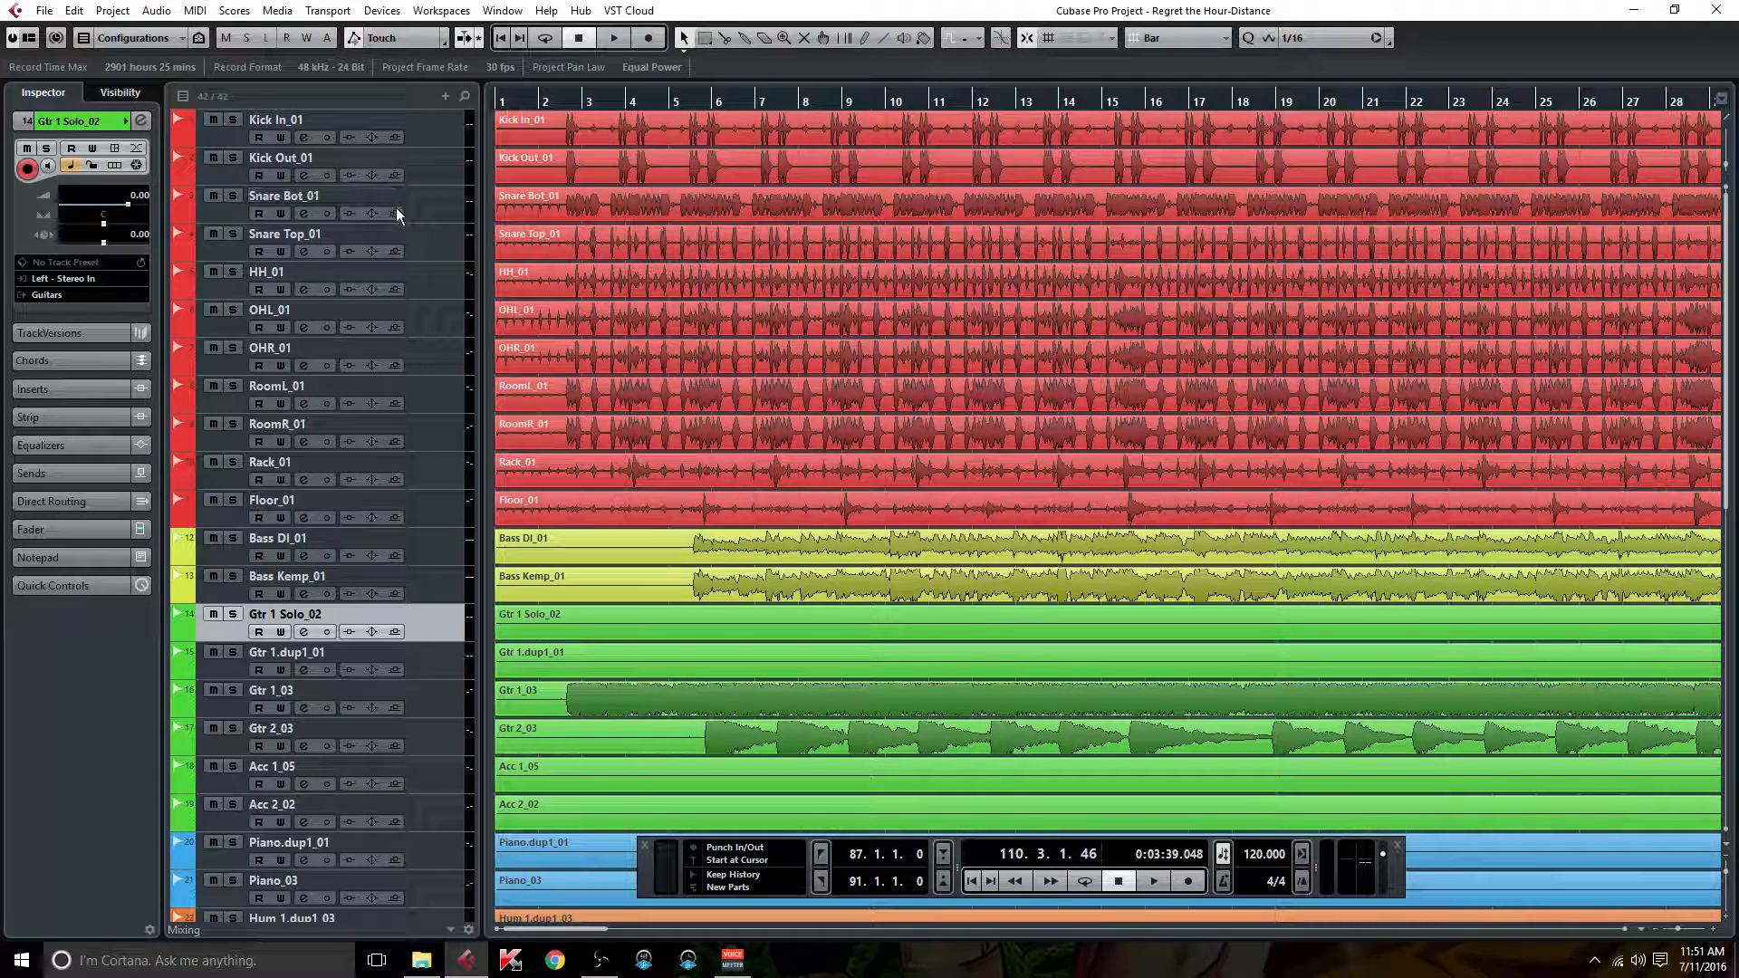
click(304, 289)
drag(596, 198, 900, 167)
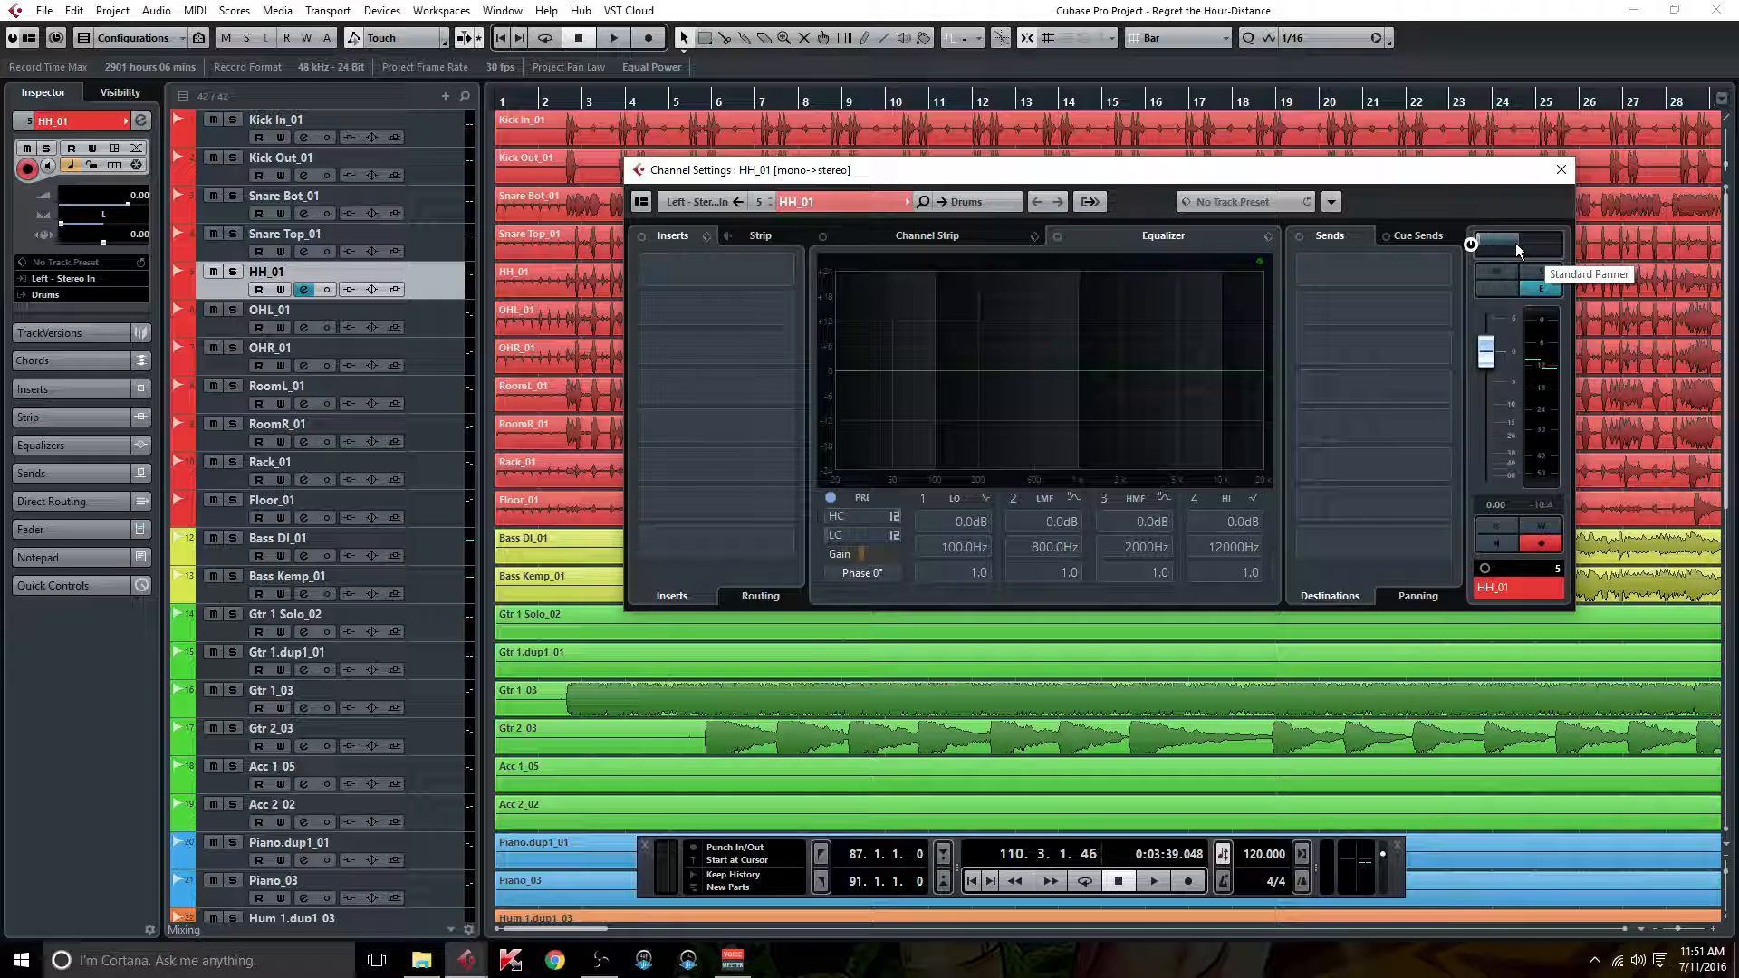
click(303, 328)
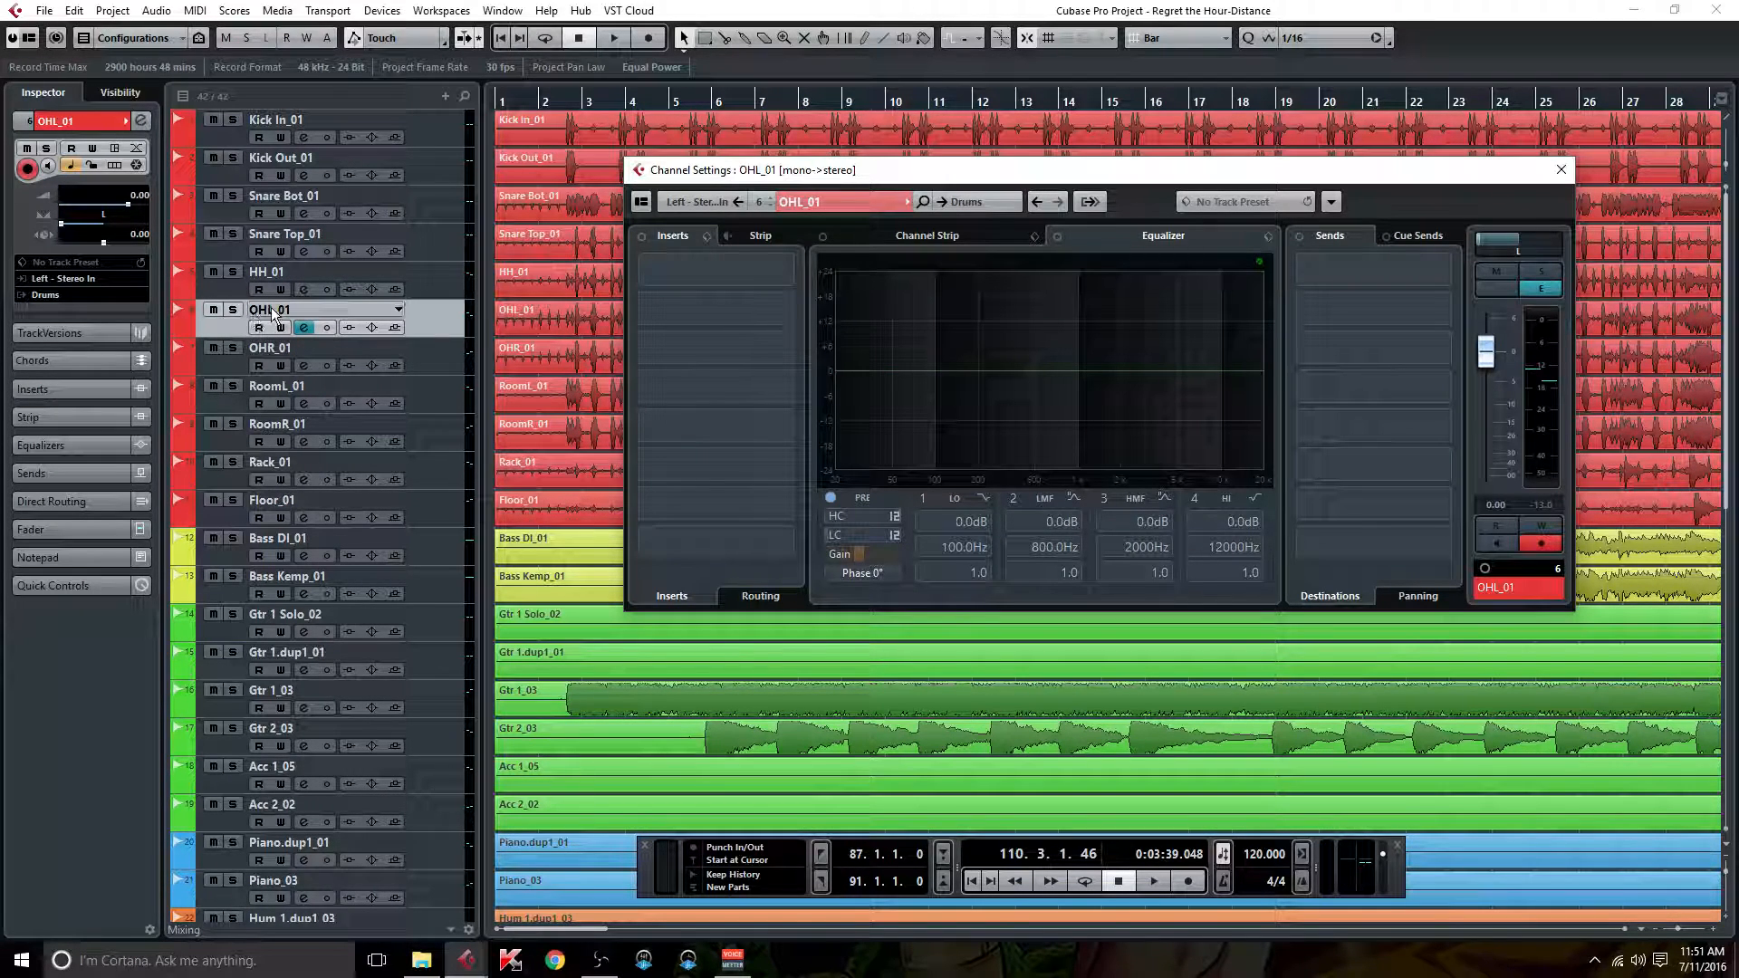
click(298, 366)
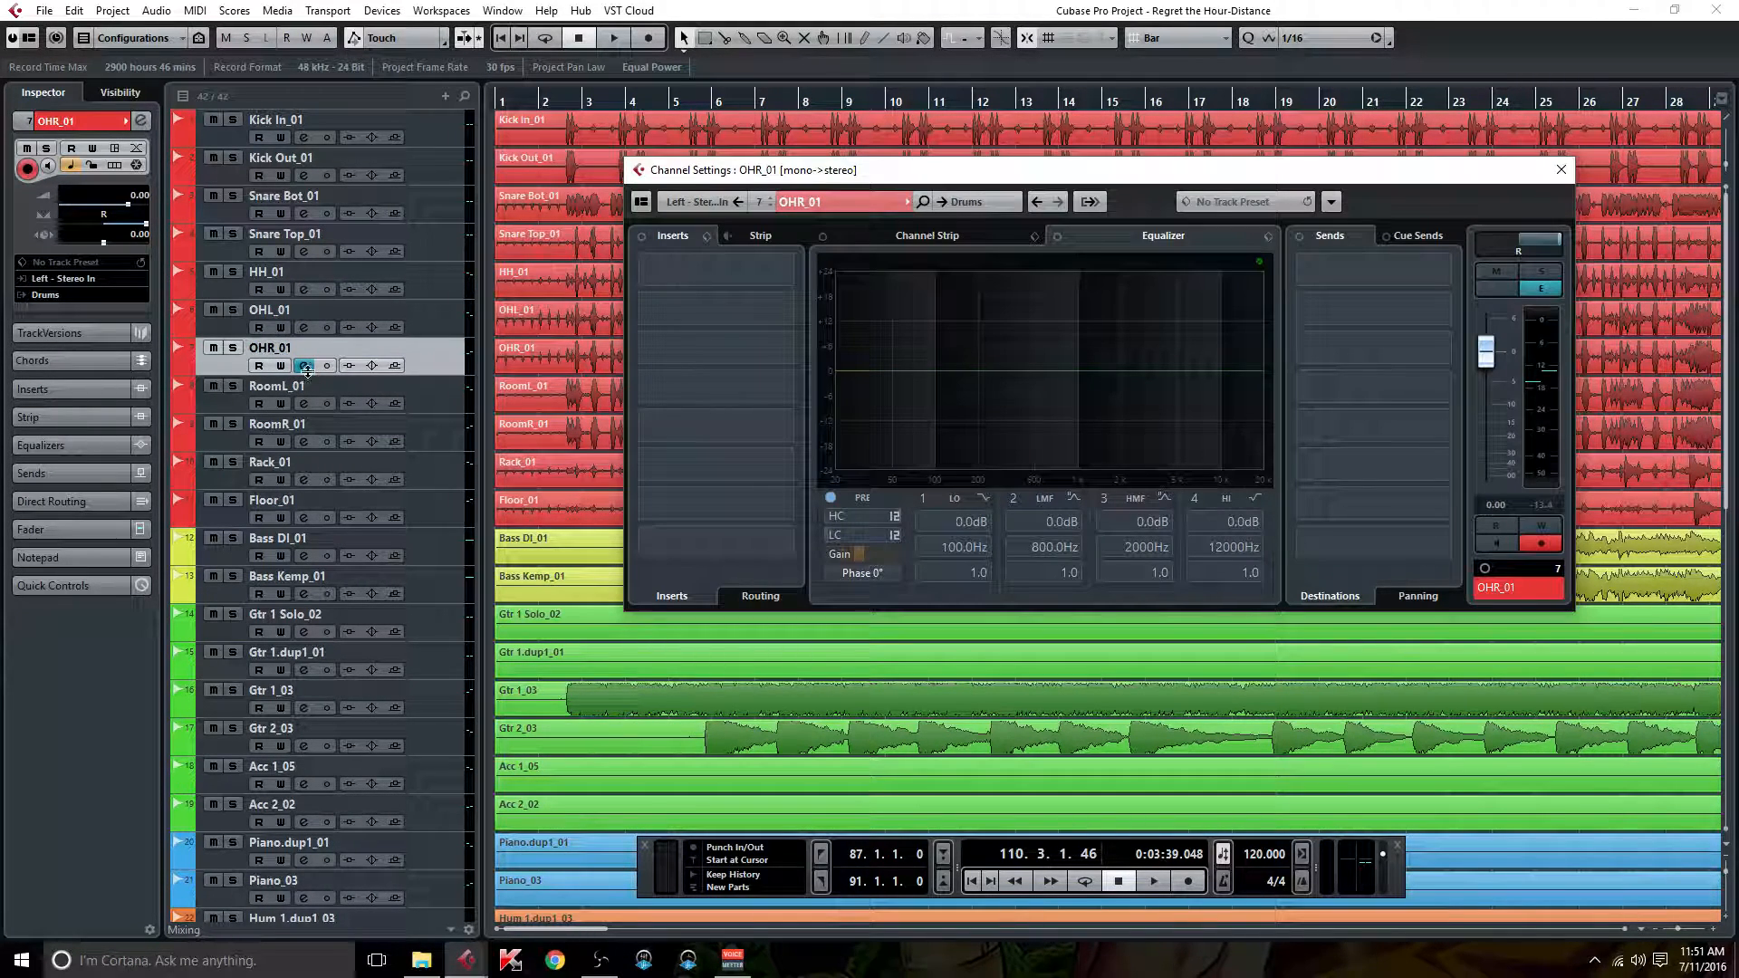
Step: Review the panning of the RoomL_01, RoomR_01, Rack_01 and Floor_01 drum tracks in their channel settings
click(306, 401)
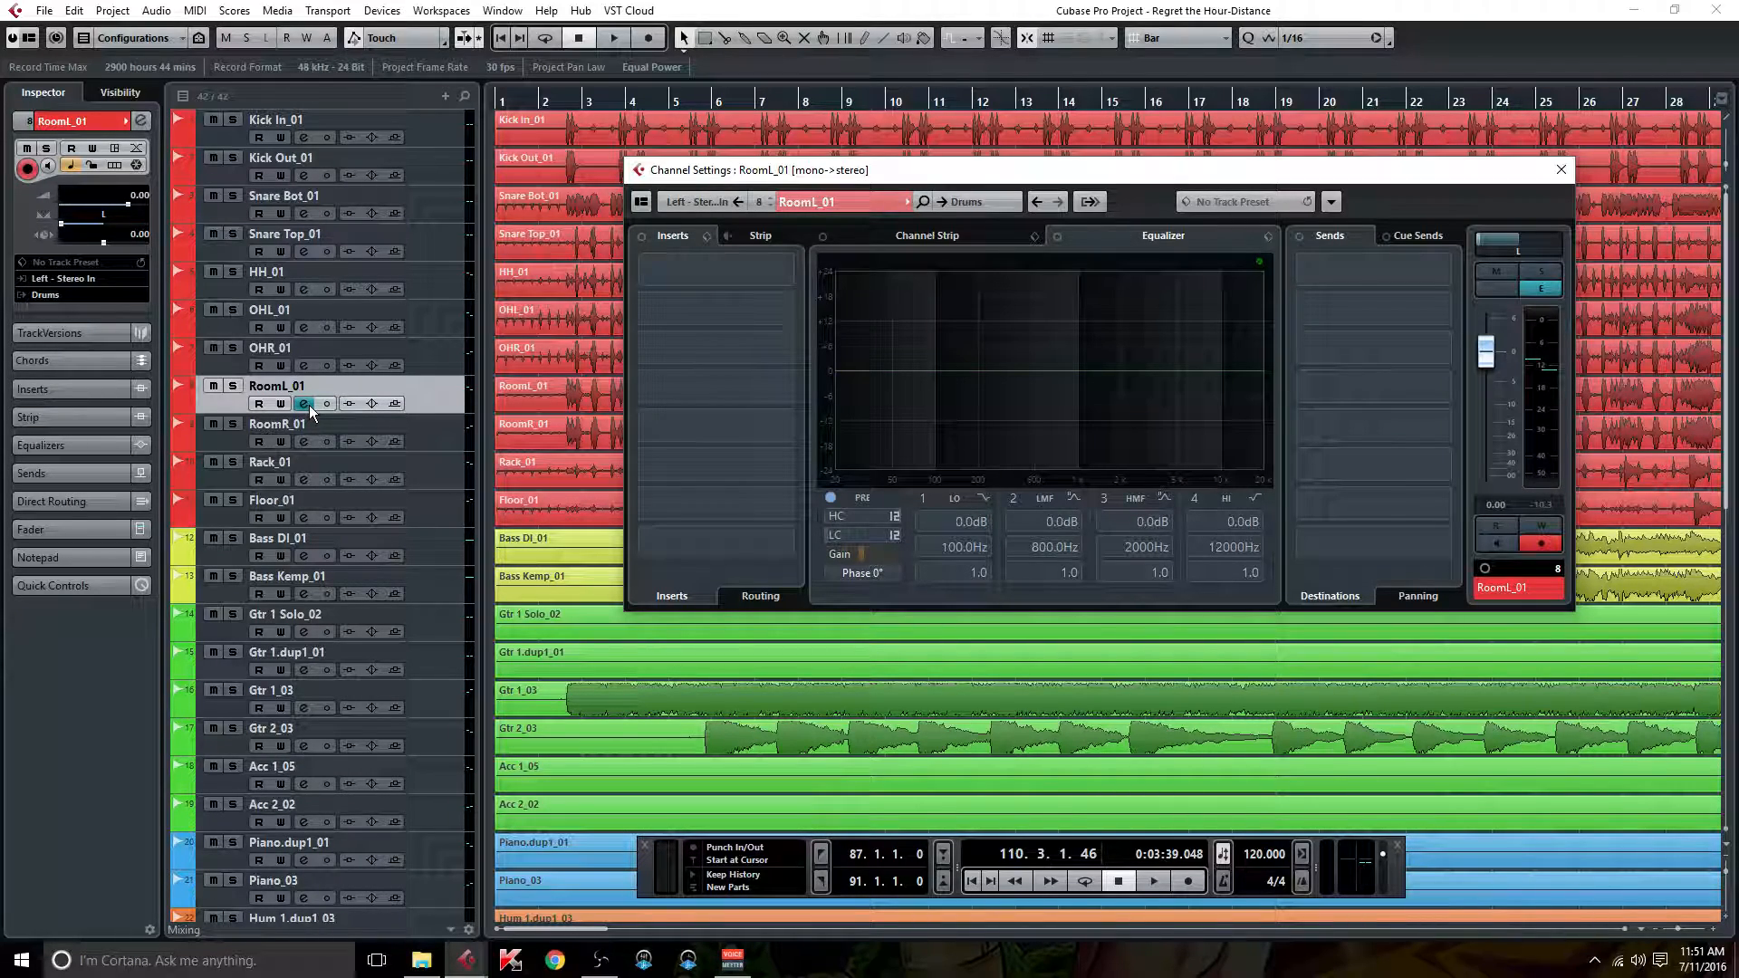
click(305, 440)
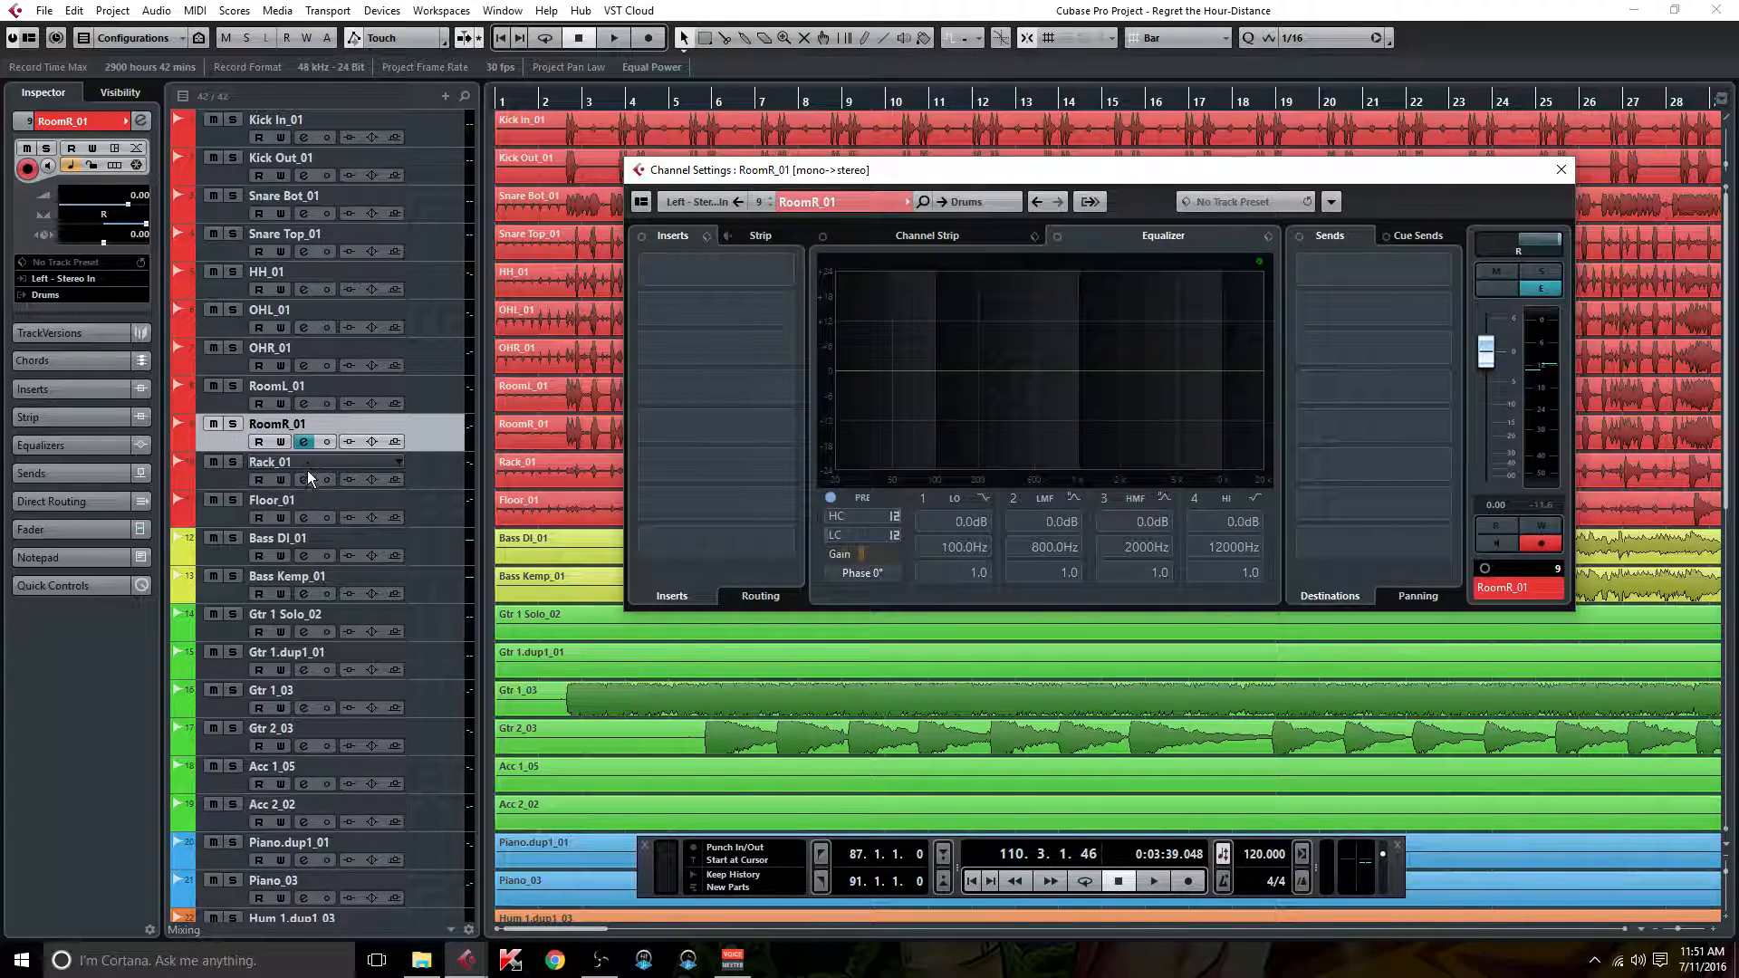
click(302, 479)
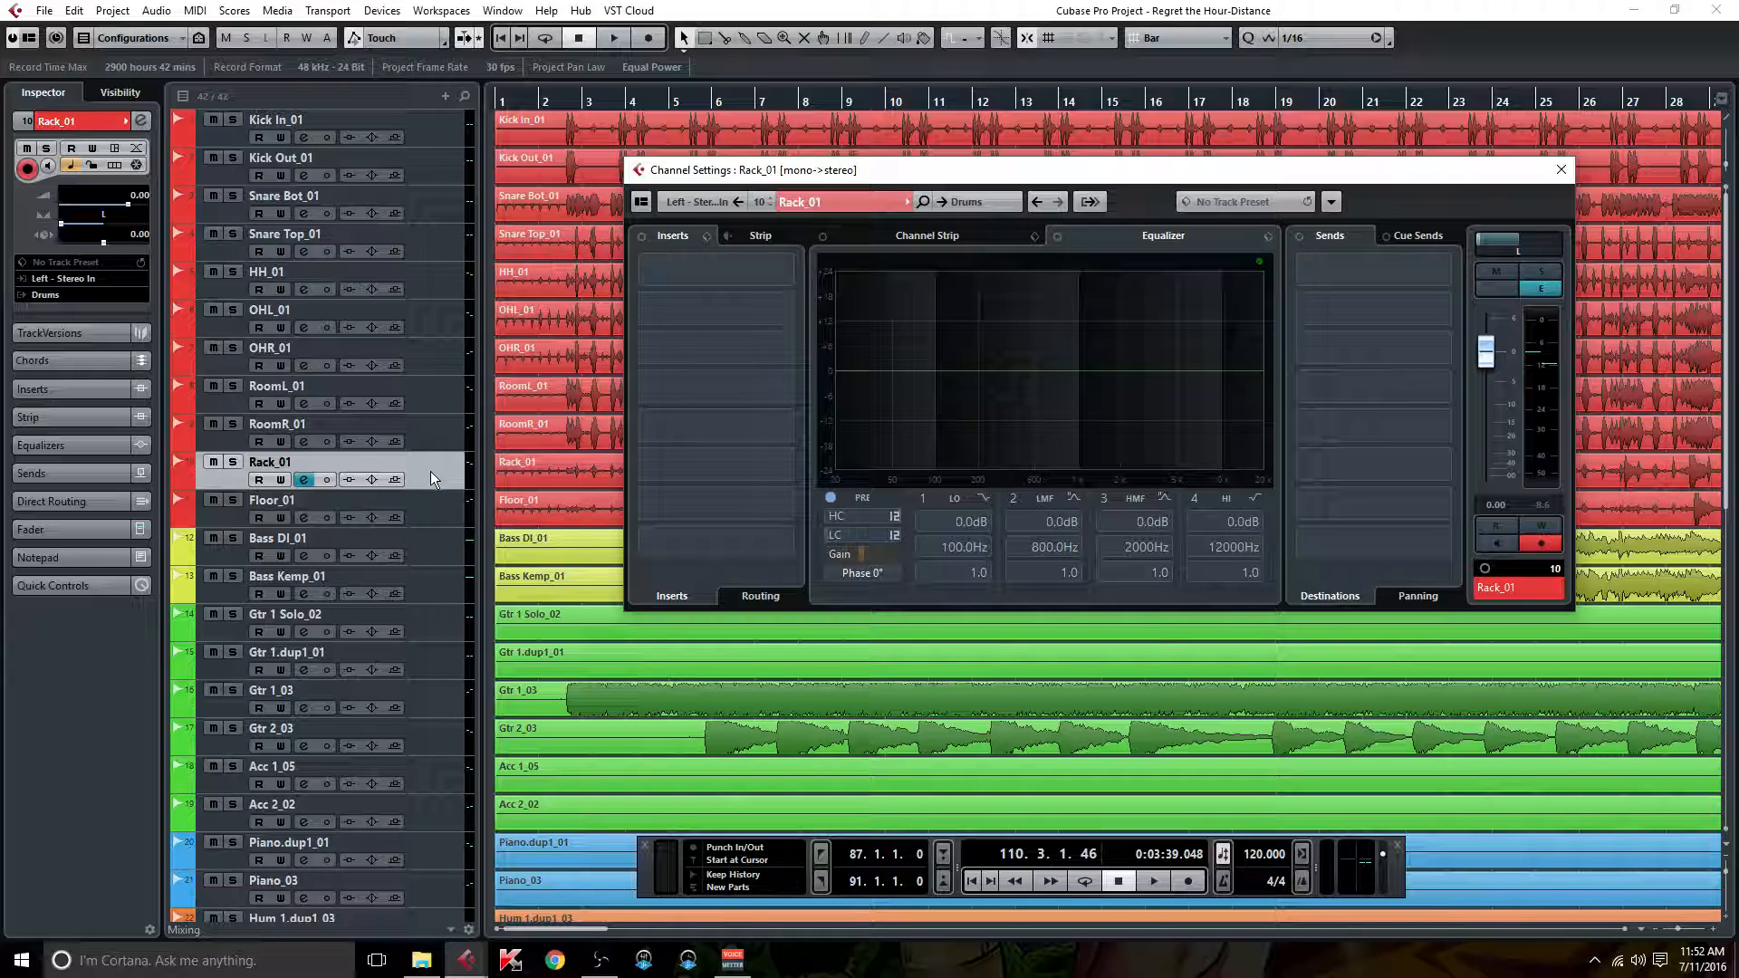
click(428, 514)
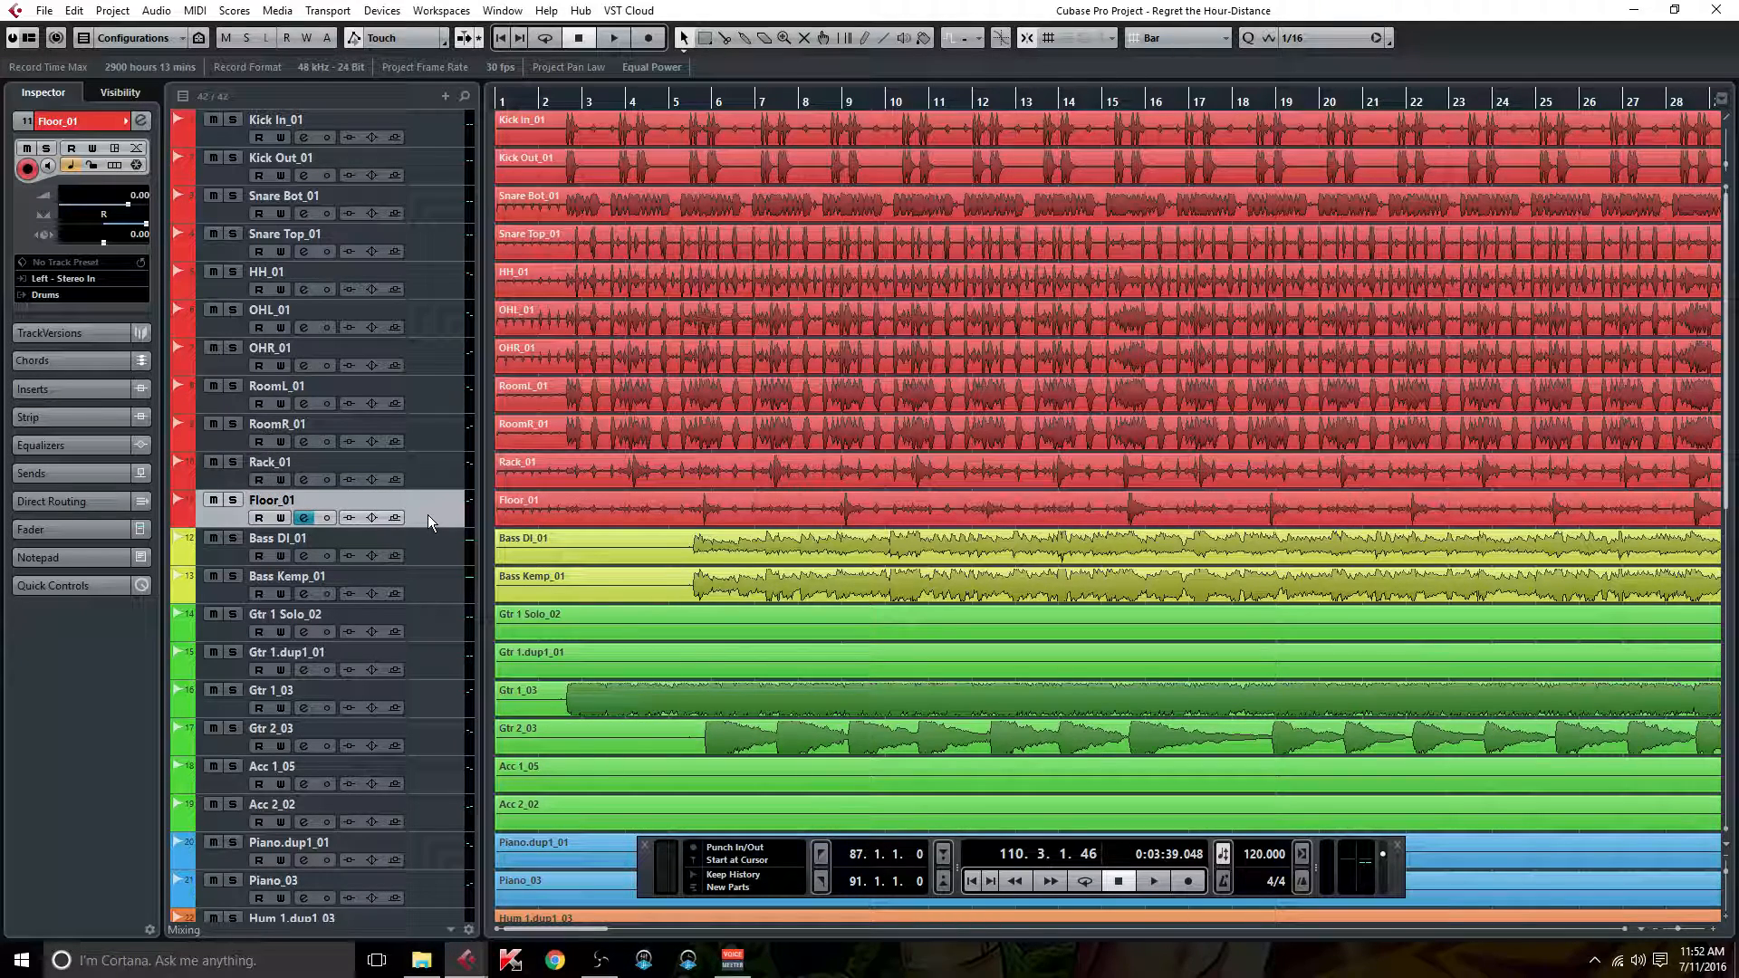
click(308, 517)
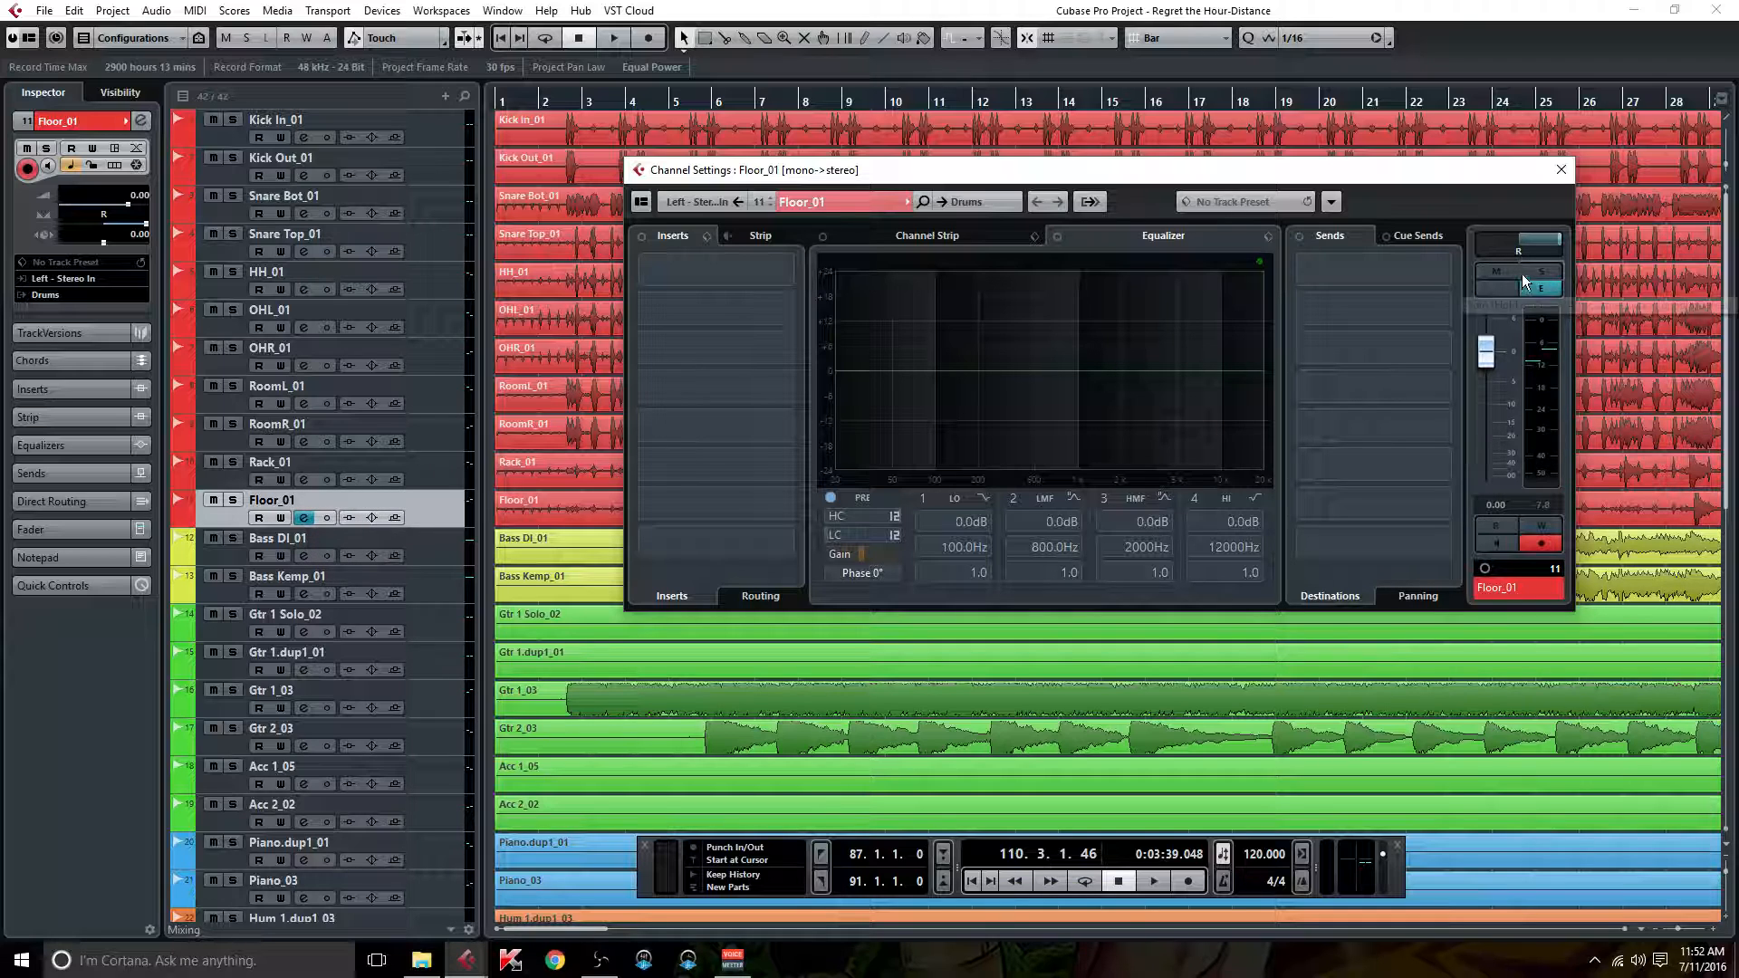
Step: Check the channel panning of Bass DI_01, Gtr 1 Solo_02 and Gtr 1.dup1_01 one after the other
click(303, 555)
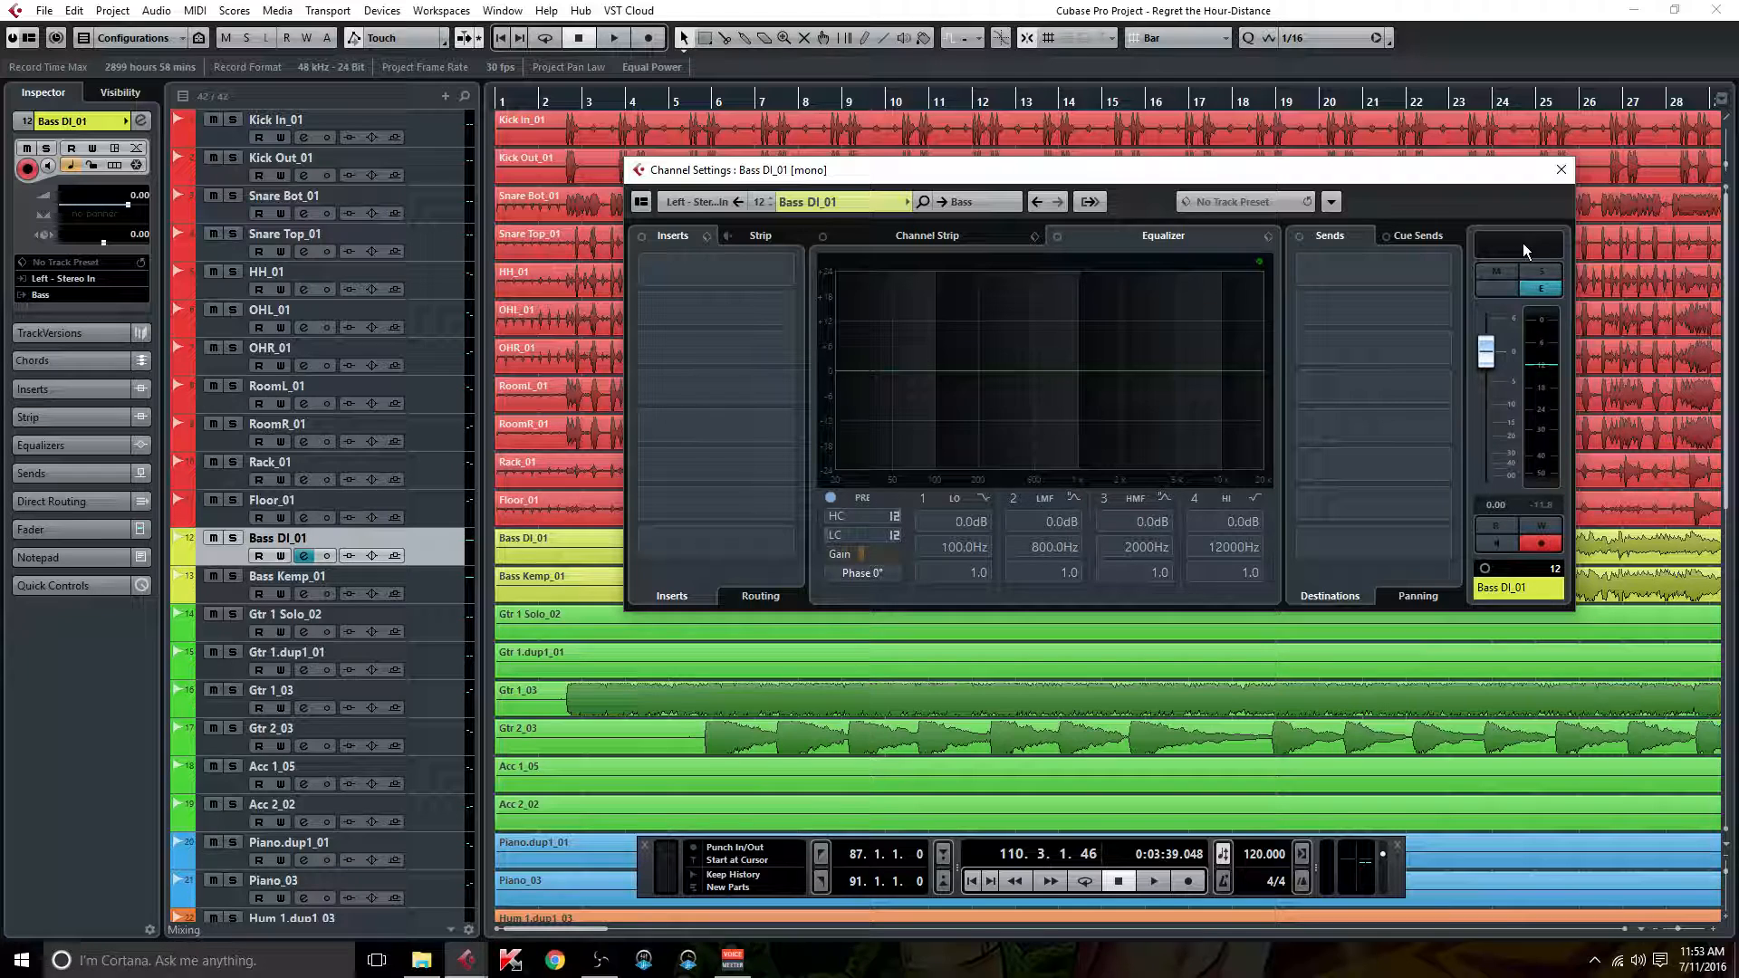
click(301, 634)
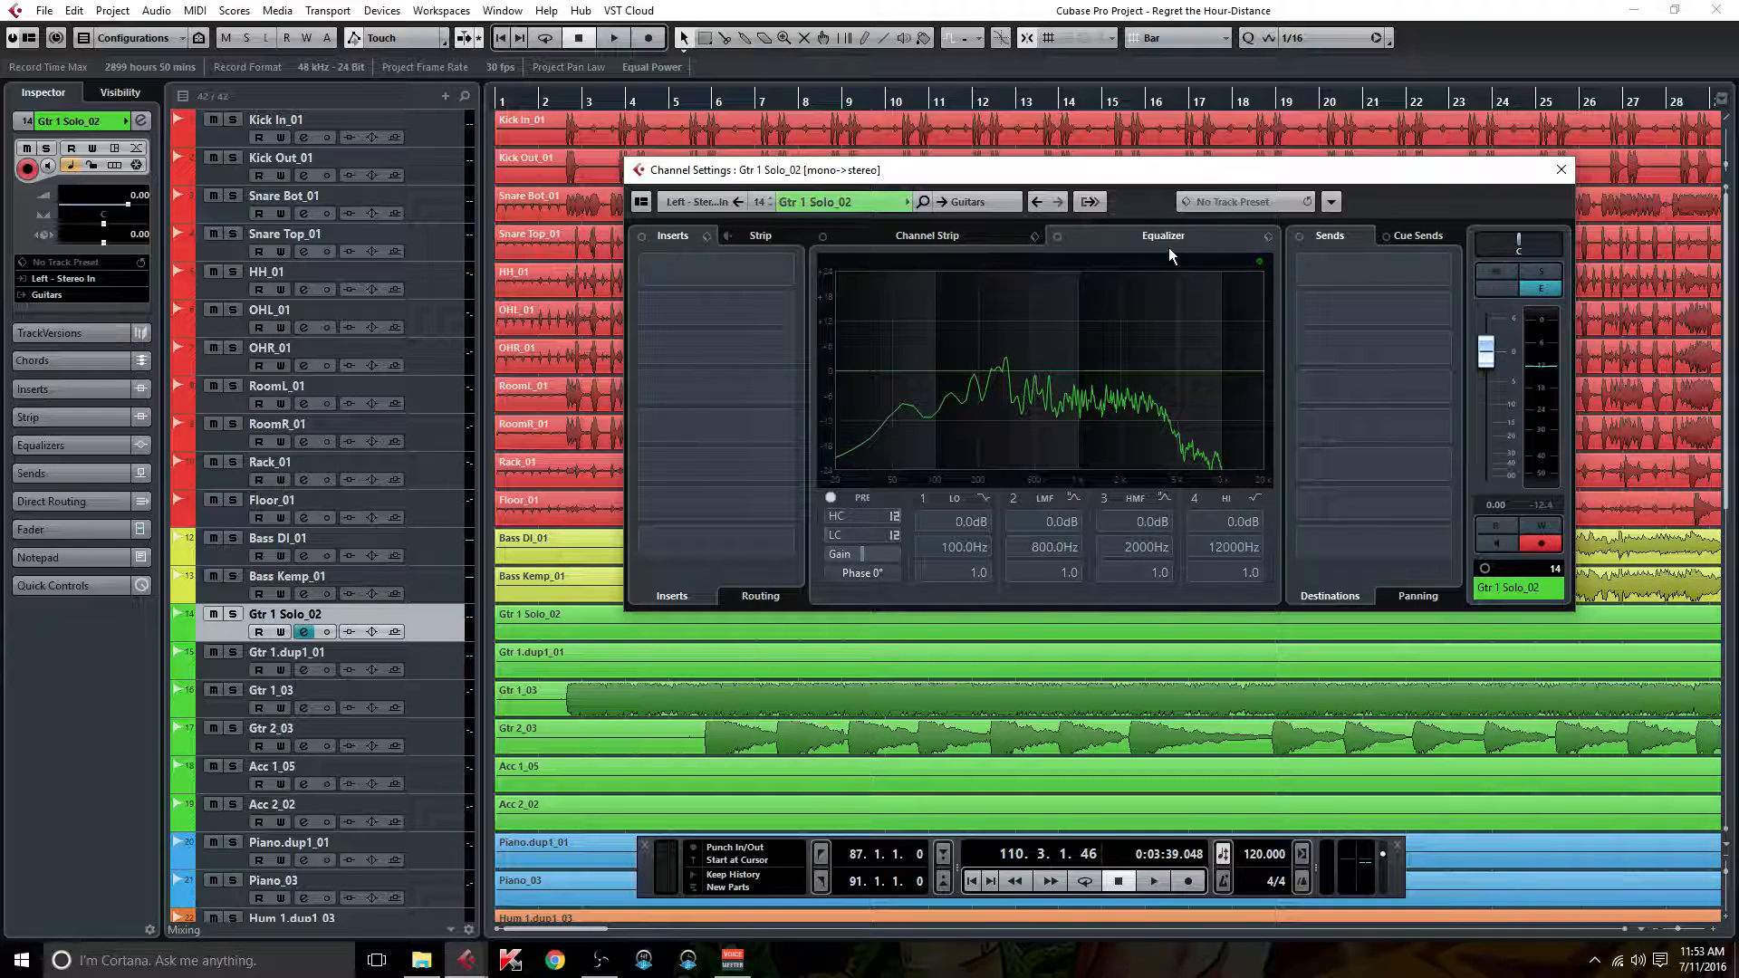
click(304, 670)
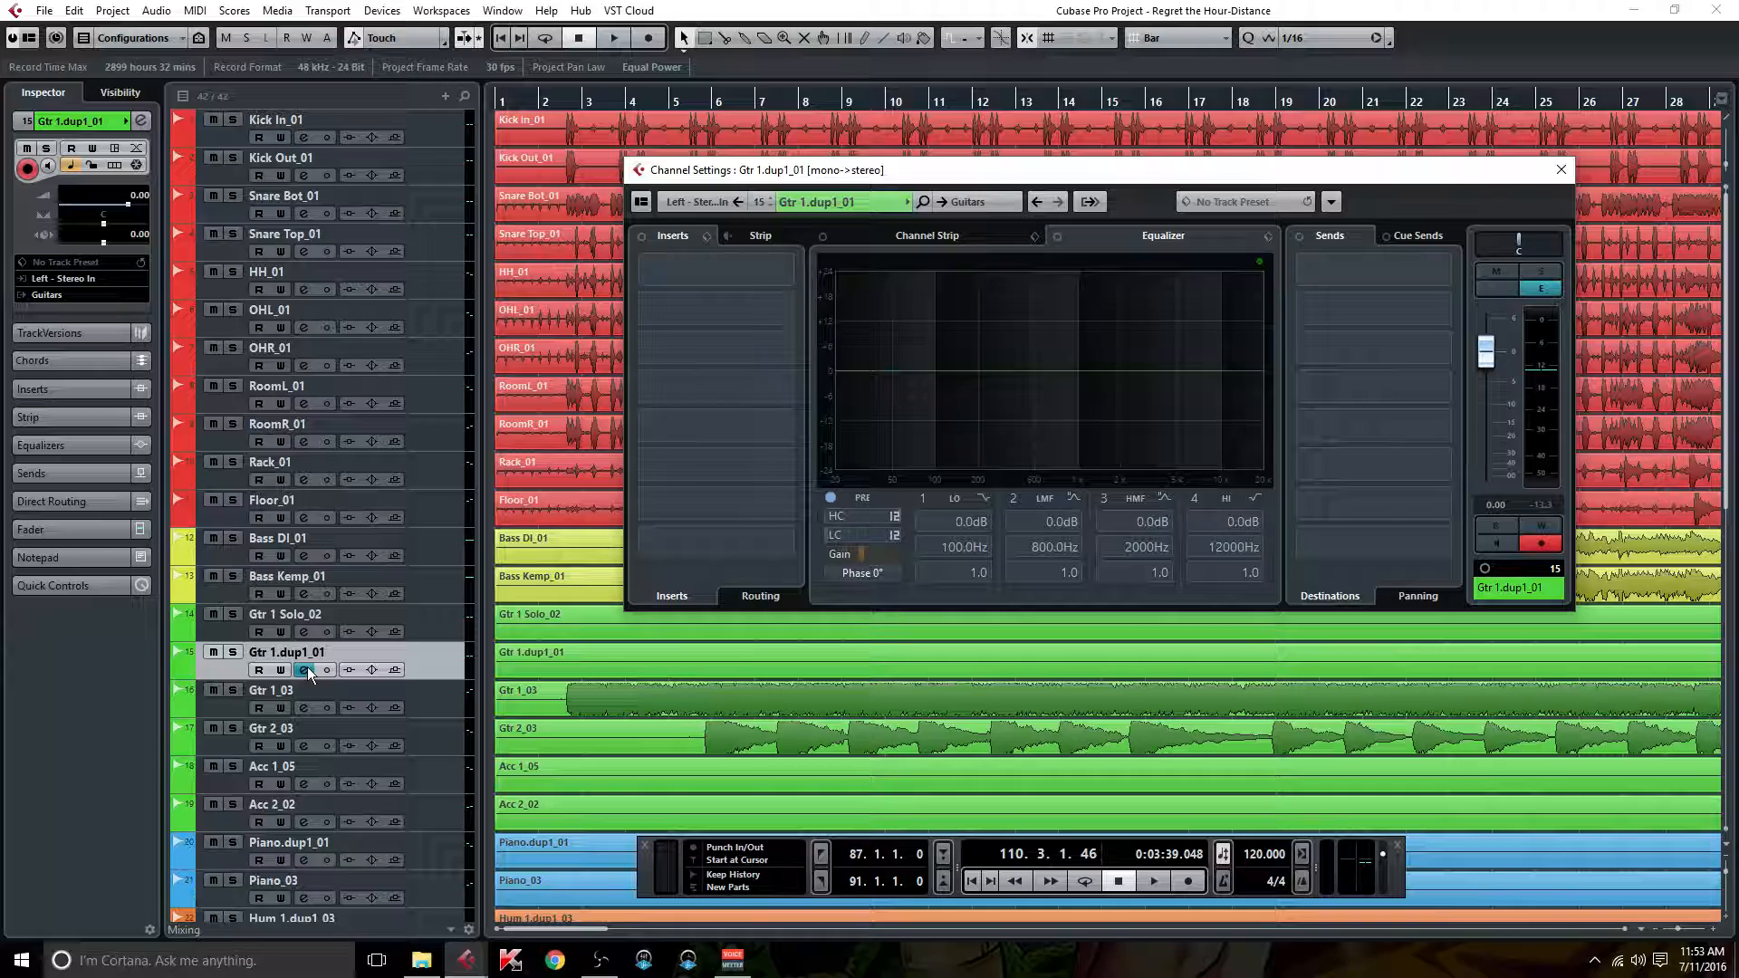
Step: Examine where Gtr 1.dup1_01 plays around bars 34 to 61, compared with the other tracks and its own panning
drag(815, 175, 567, 163)
click(551, 929)
drag(551, 929, 671, 932)
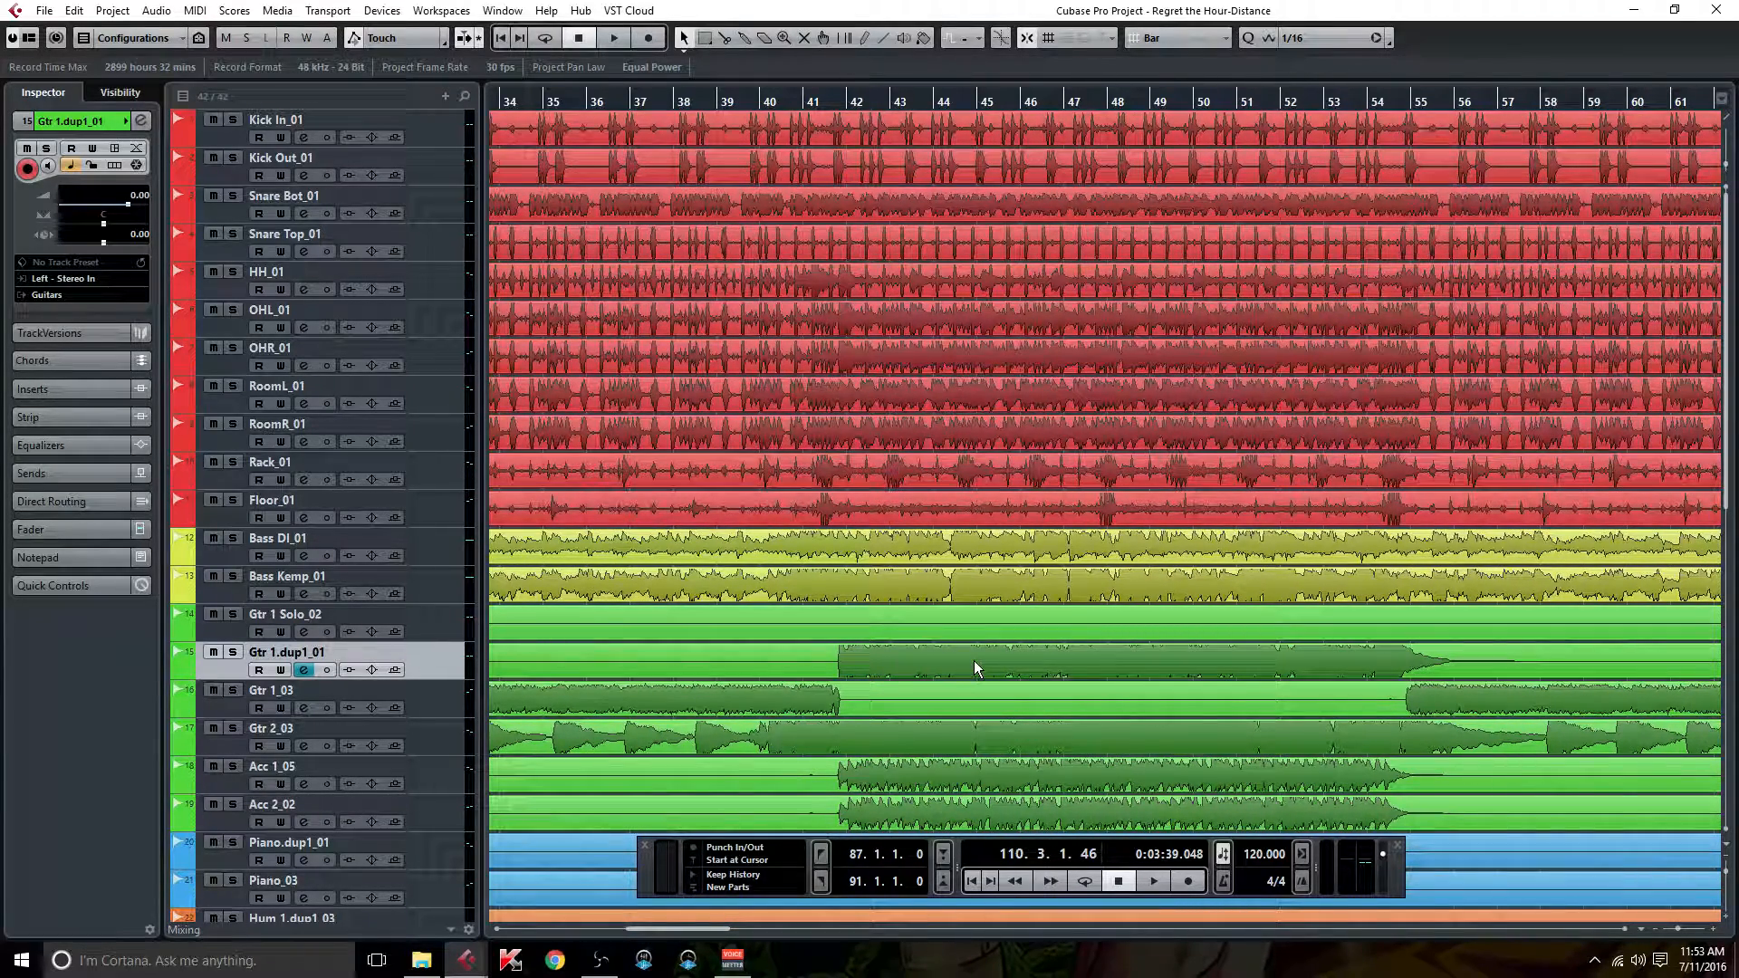
click(304, 669)
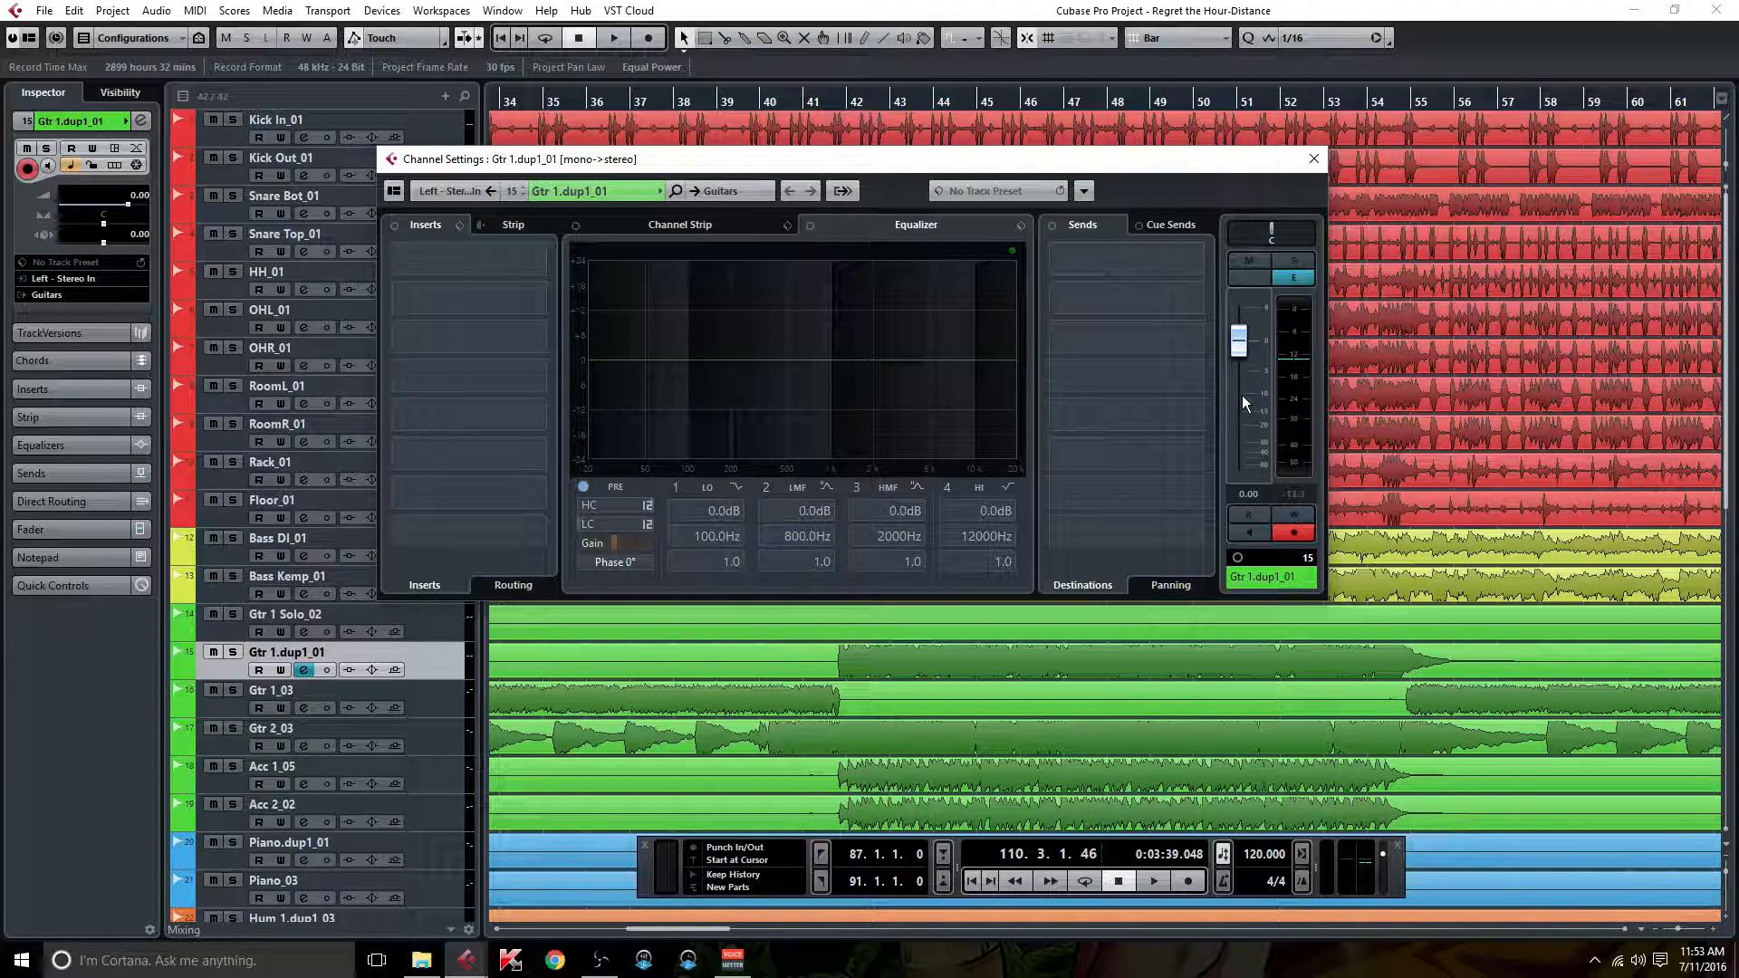
scroll(1145, 655, down, 10)
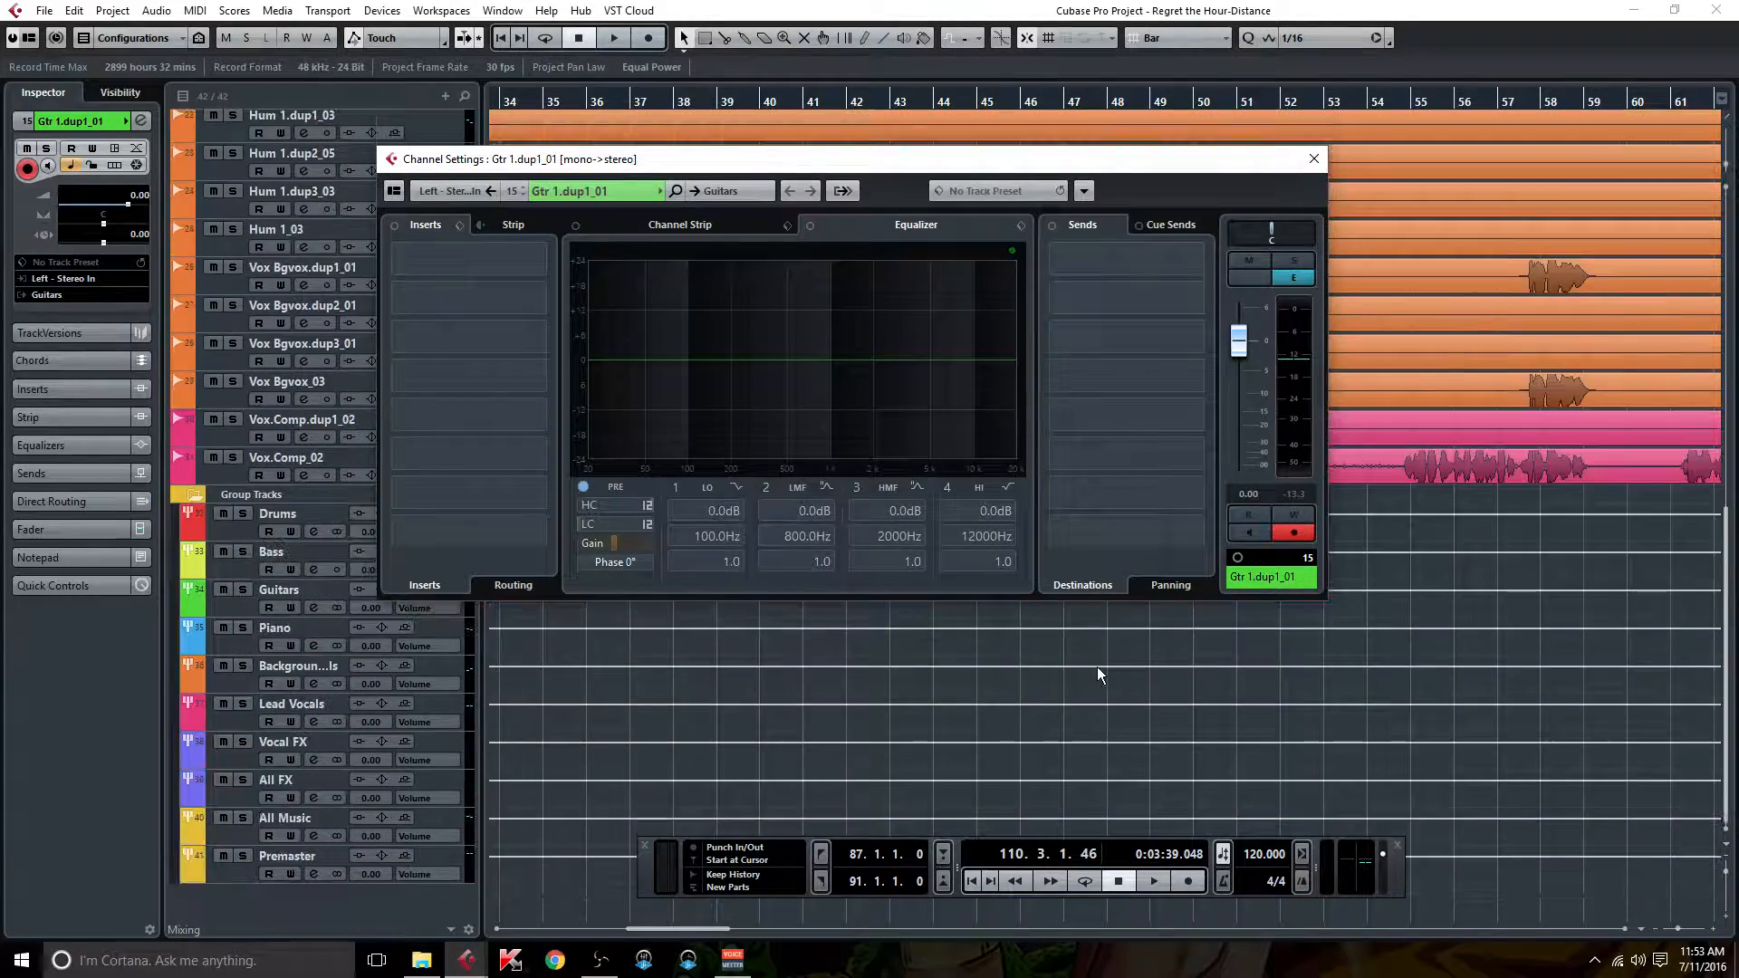
scroll(1098, 667, up, 4)
scroll(933, 761, up, 5)
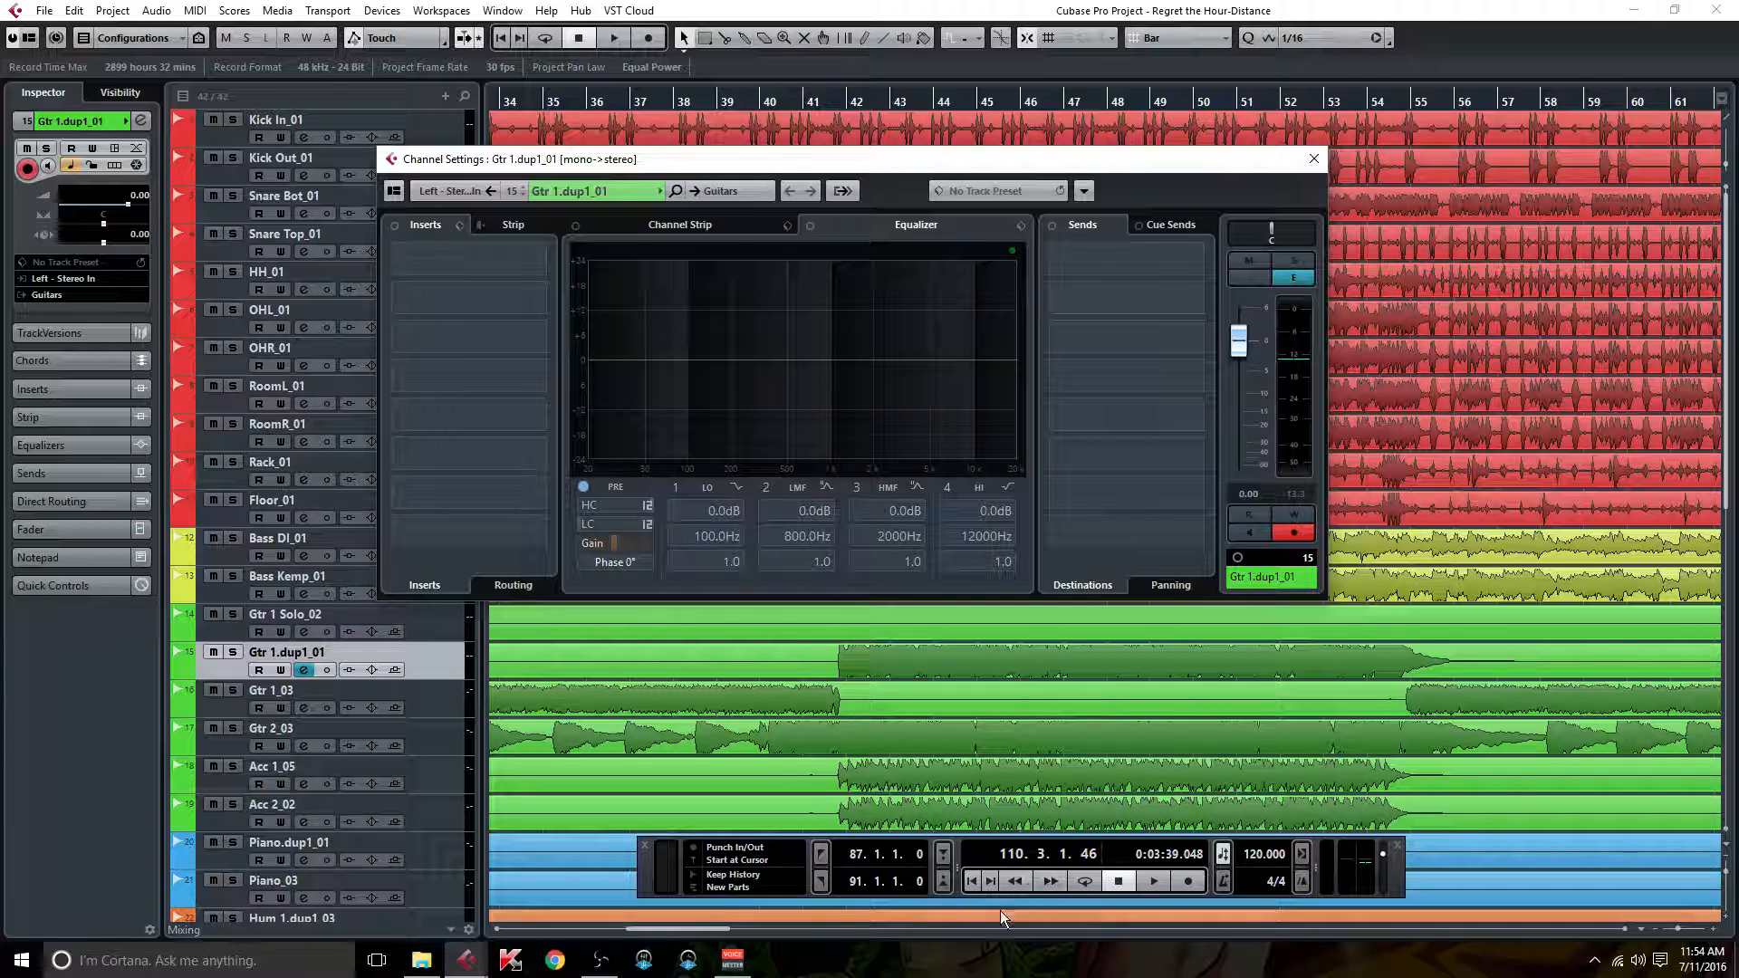
Step: Review the panning of Gtr 1_03, Gtr 2_03, Acc 1_05 and Acc 2_02 in their channel settings
click(304, 708)
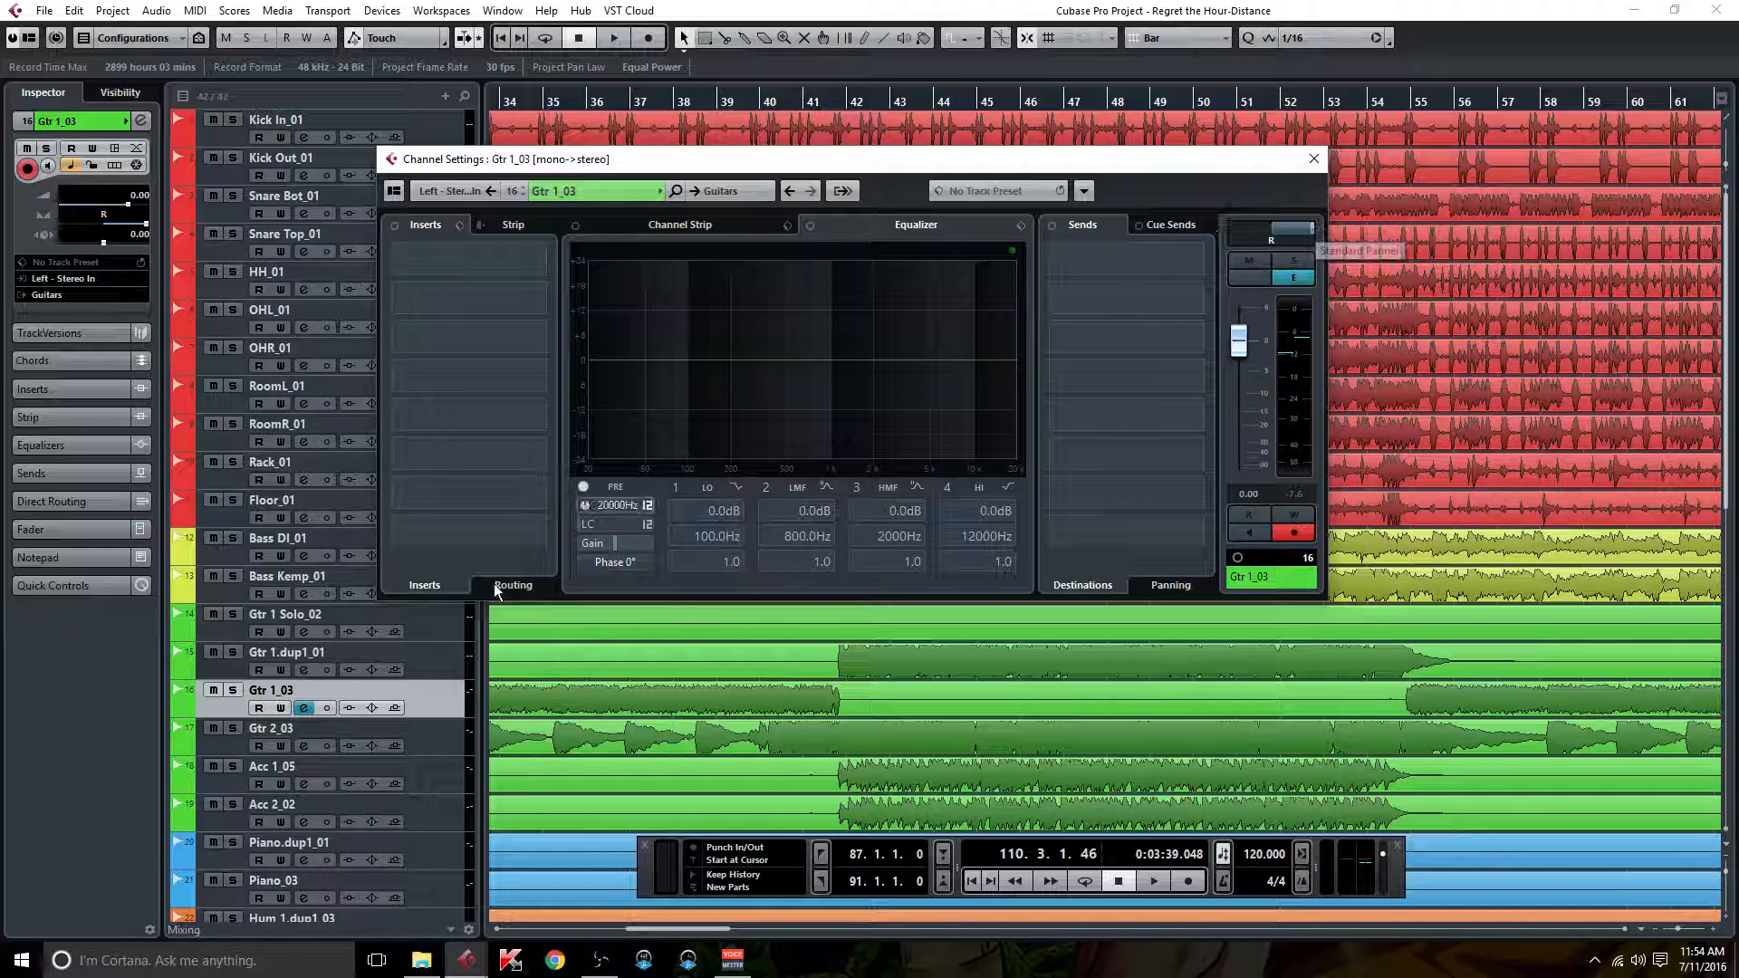
click(300, 748)
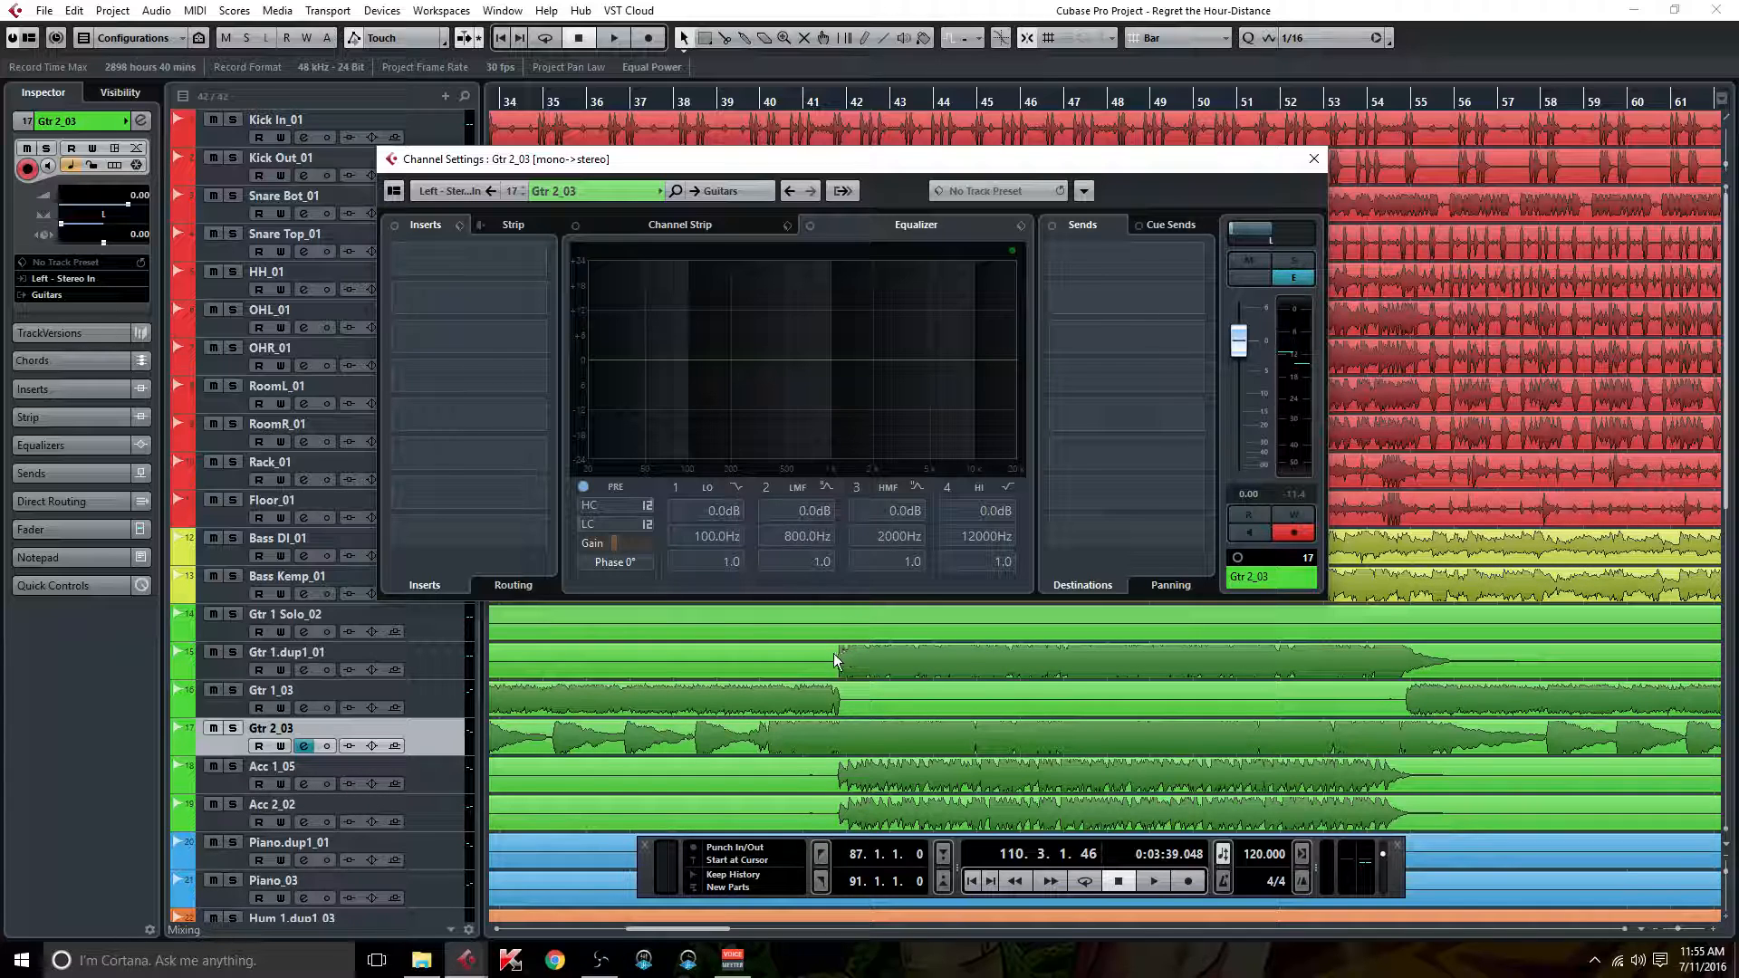
click(303, 783)
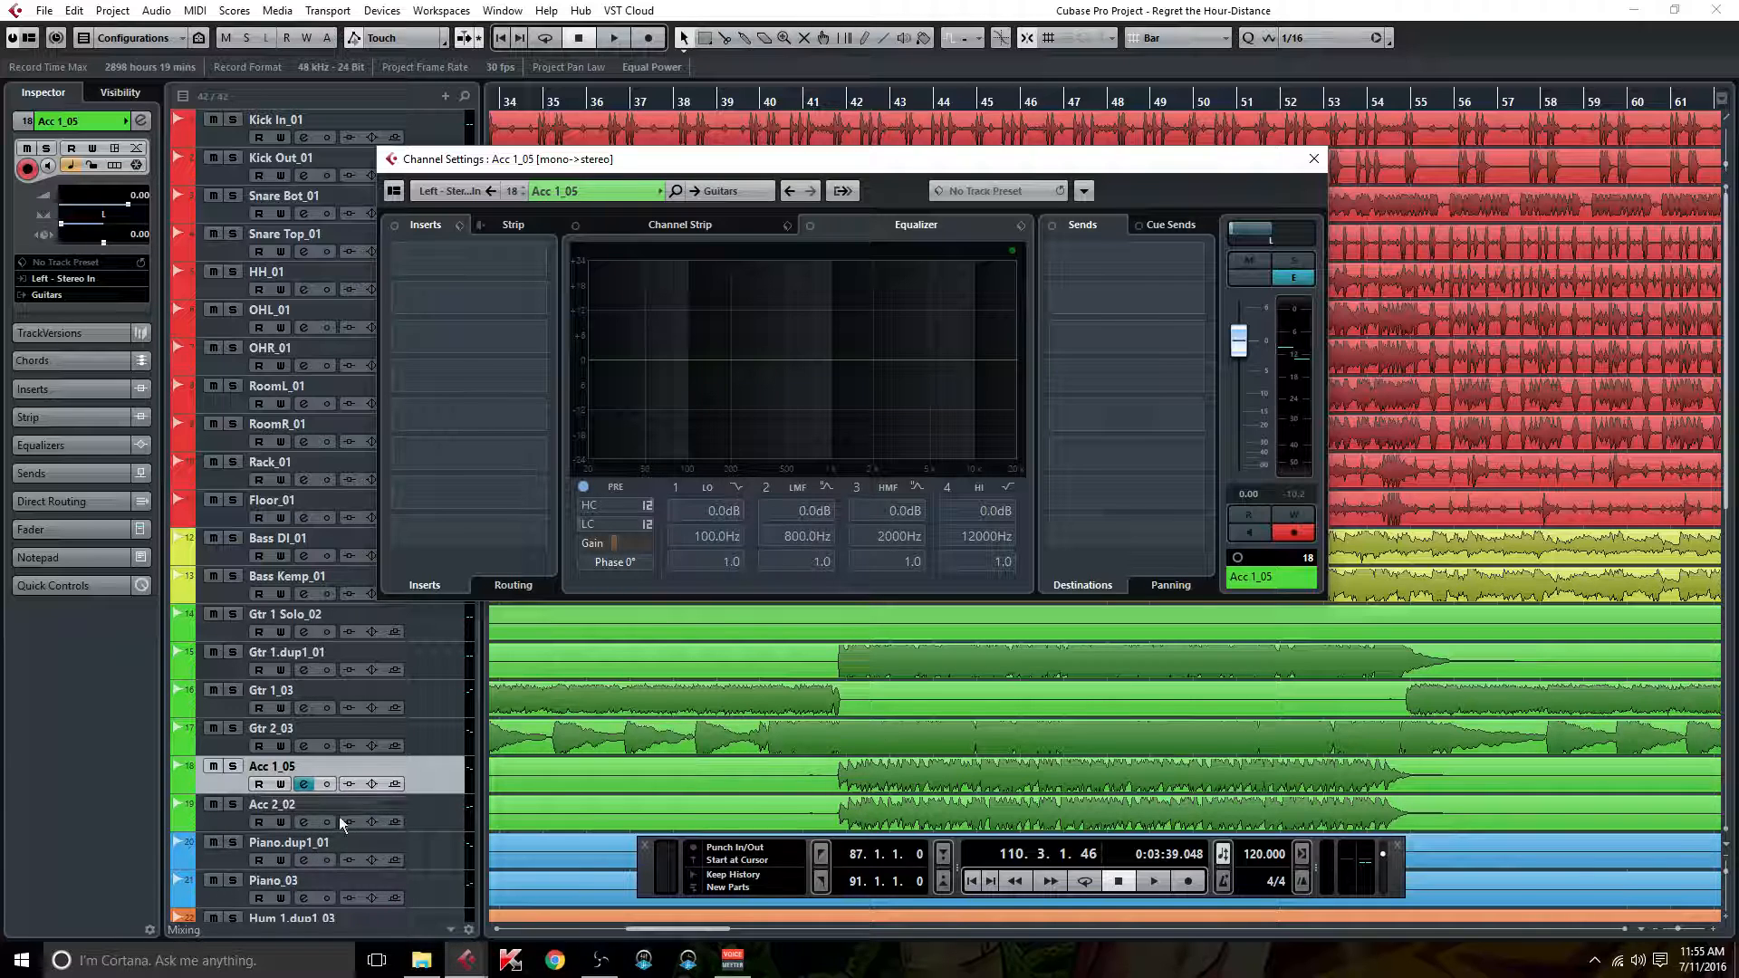
click(305, 821)
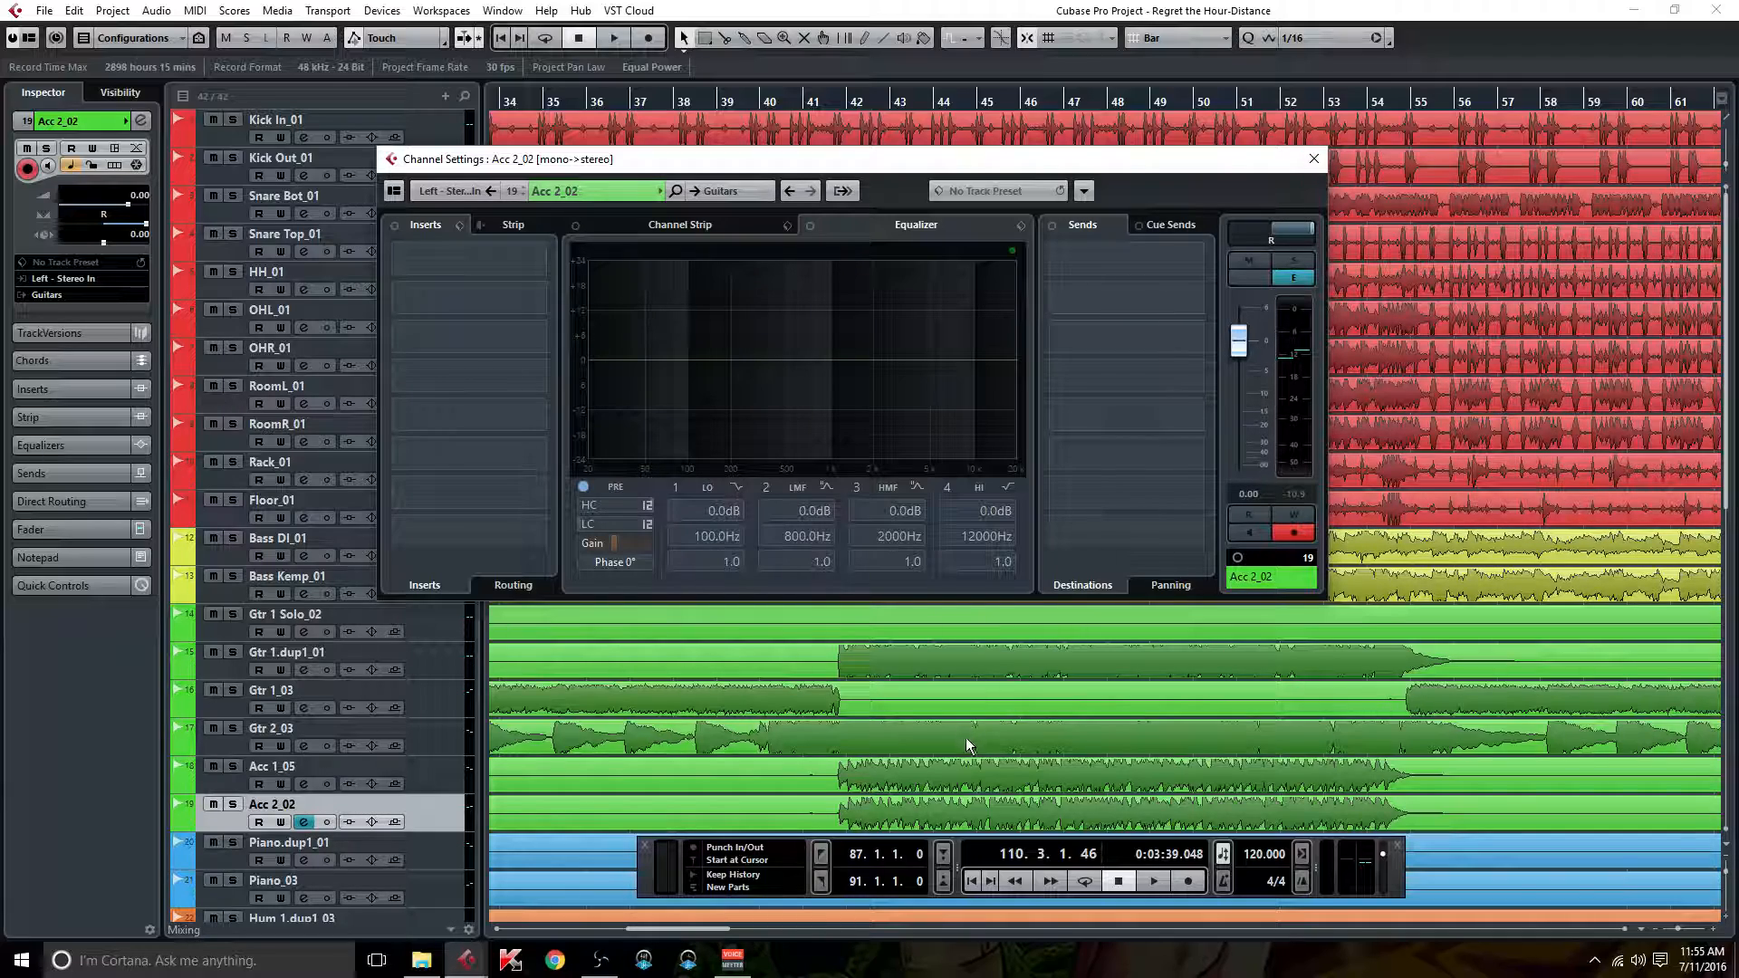
Step: Close the Acc 2_02 channel settings and open those of Piano.dup1_01 at the piano passage near bar 100
scroll(923, 722, down, 3)
scroll(899, 688, up, 3)
scroll(900, 681, down, 3)
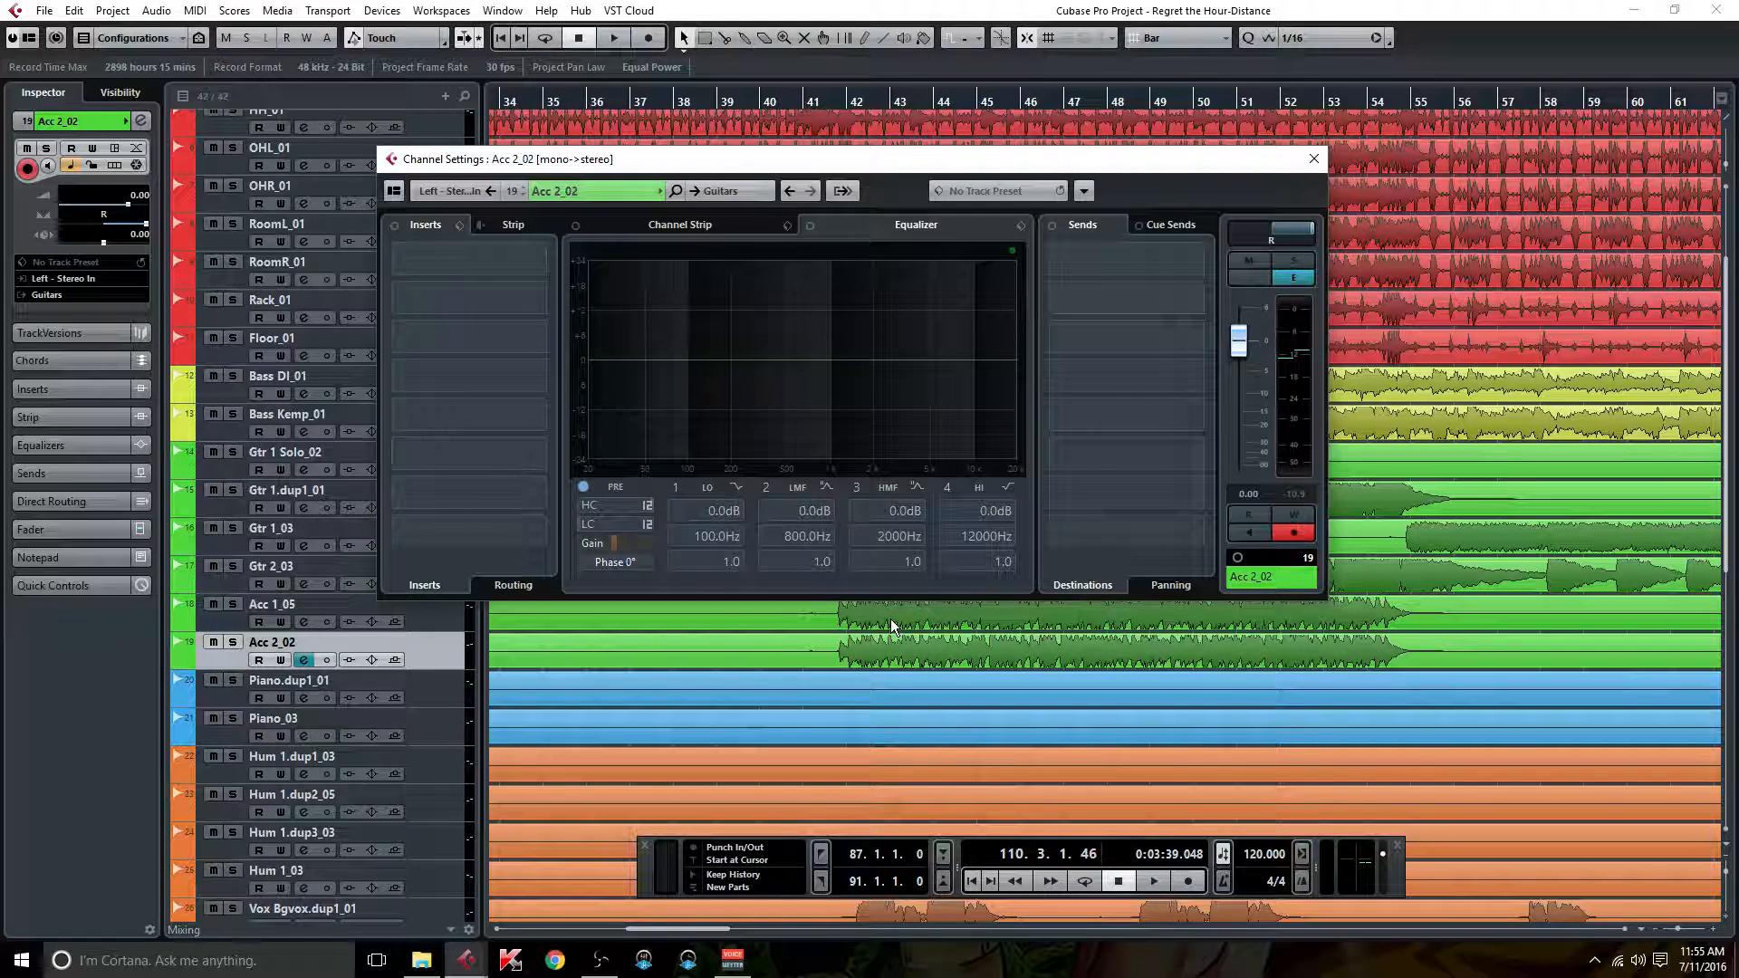
click(1314, 160)
drag(663, 927, 889, 920)
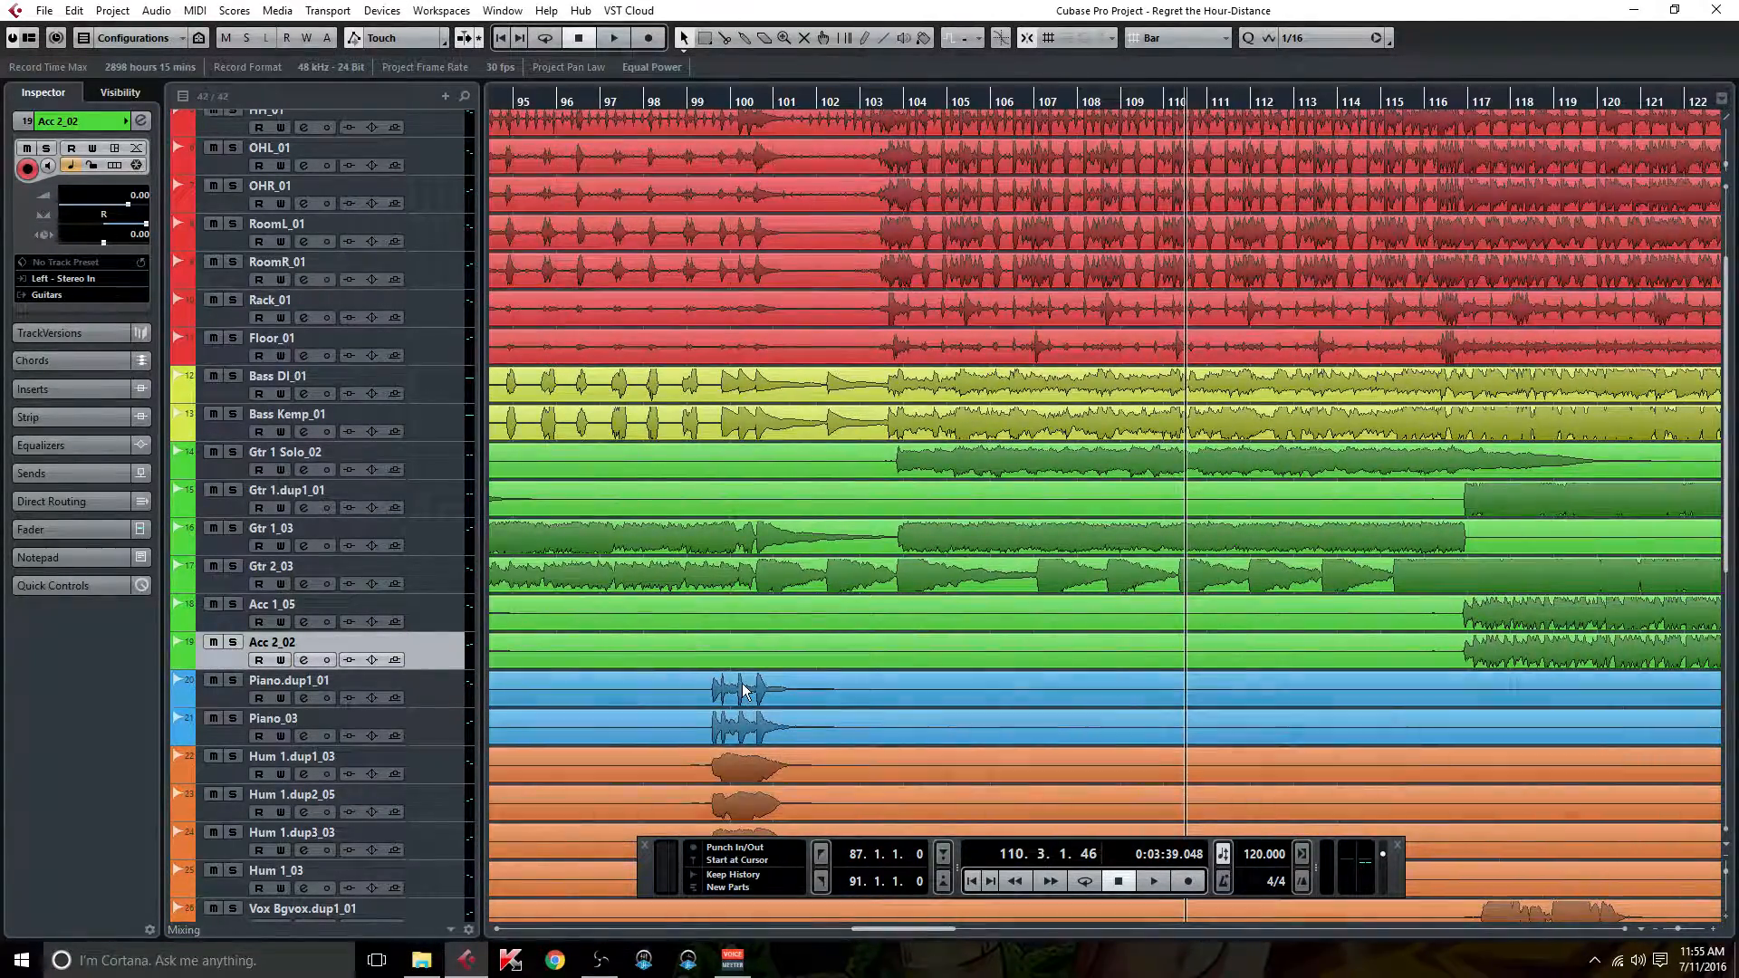
click(304, 698)
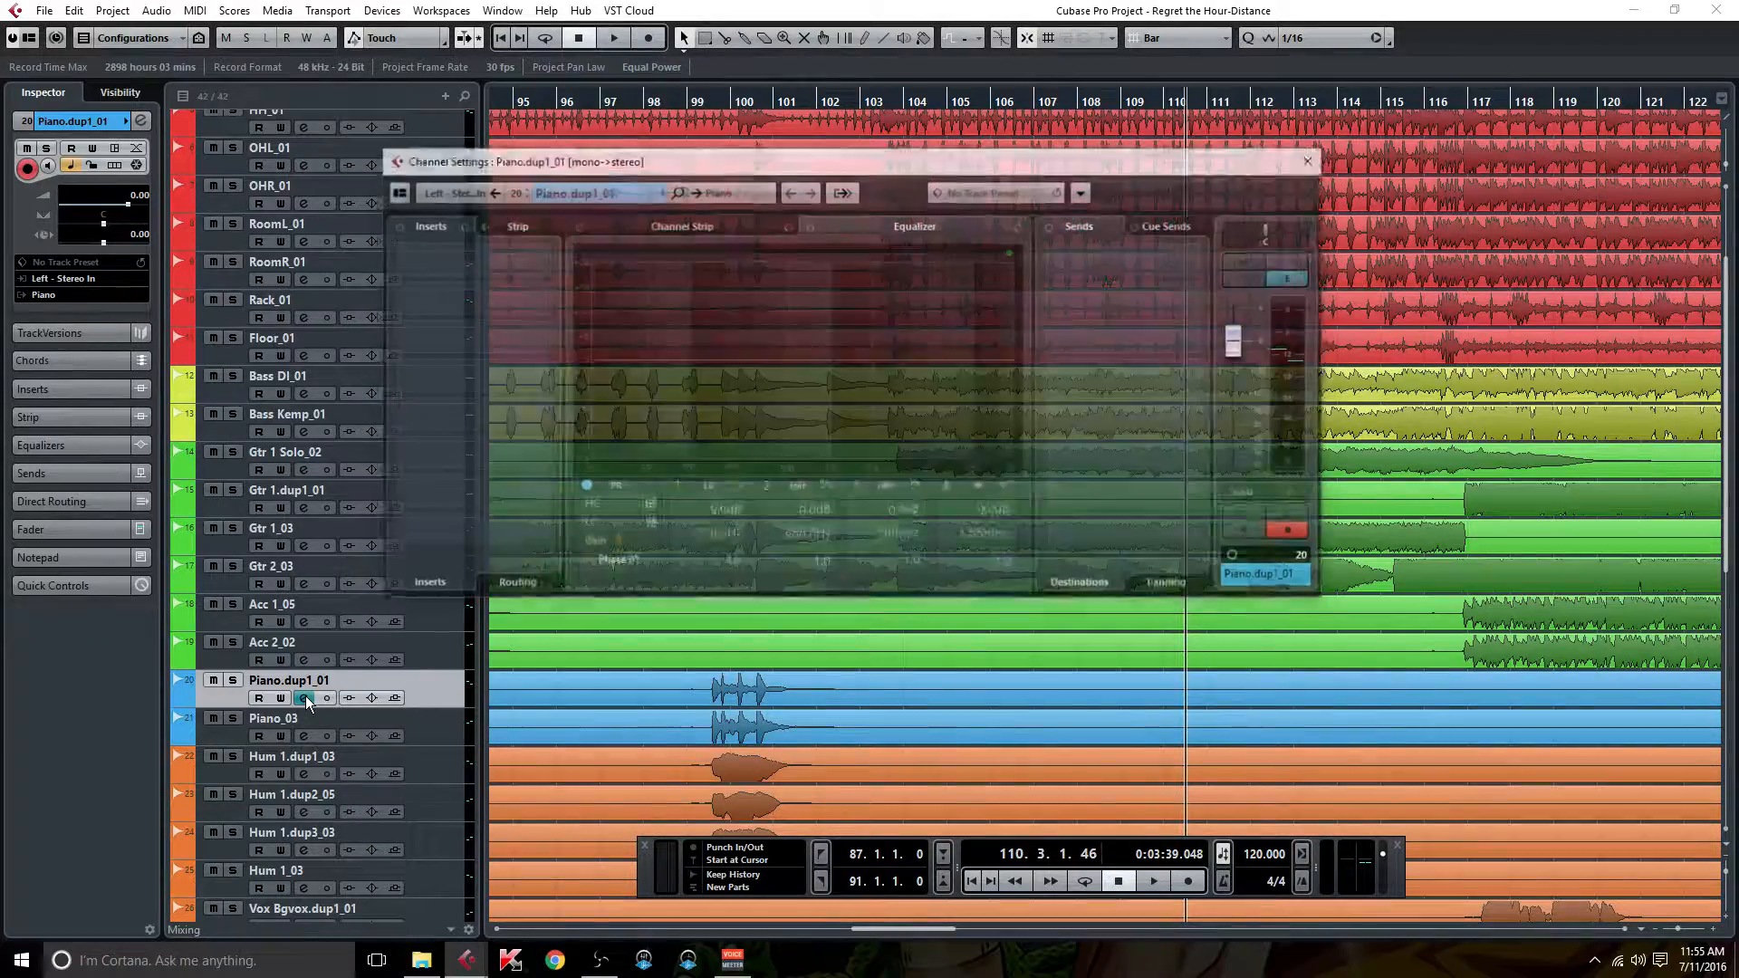
Step: Review the panning of Piano.dup1_01 in its channel settings, keeping the piano passage near bar 100 uncovered, and close the settings
drag(834, 161, 955, 215)
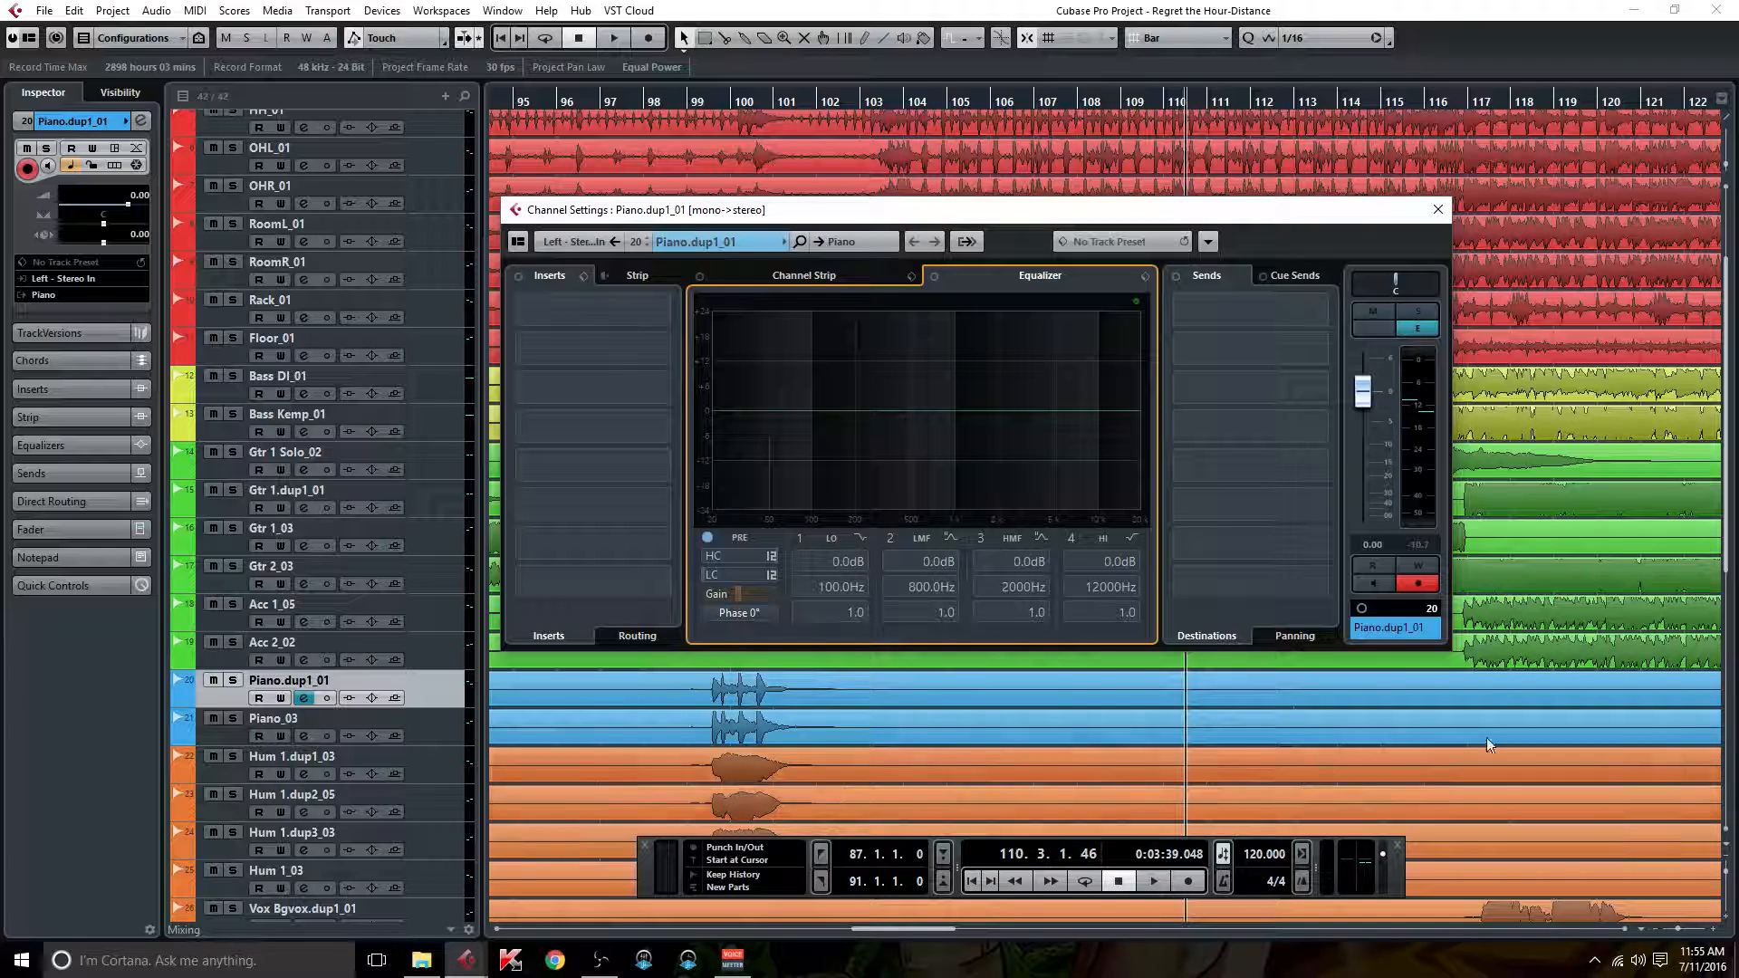
drag(1726, 391, 1725, 424)
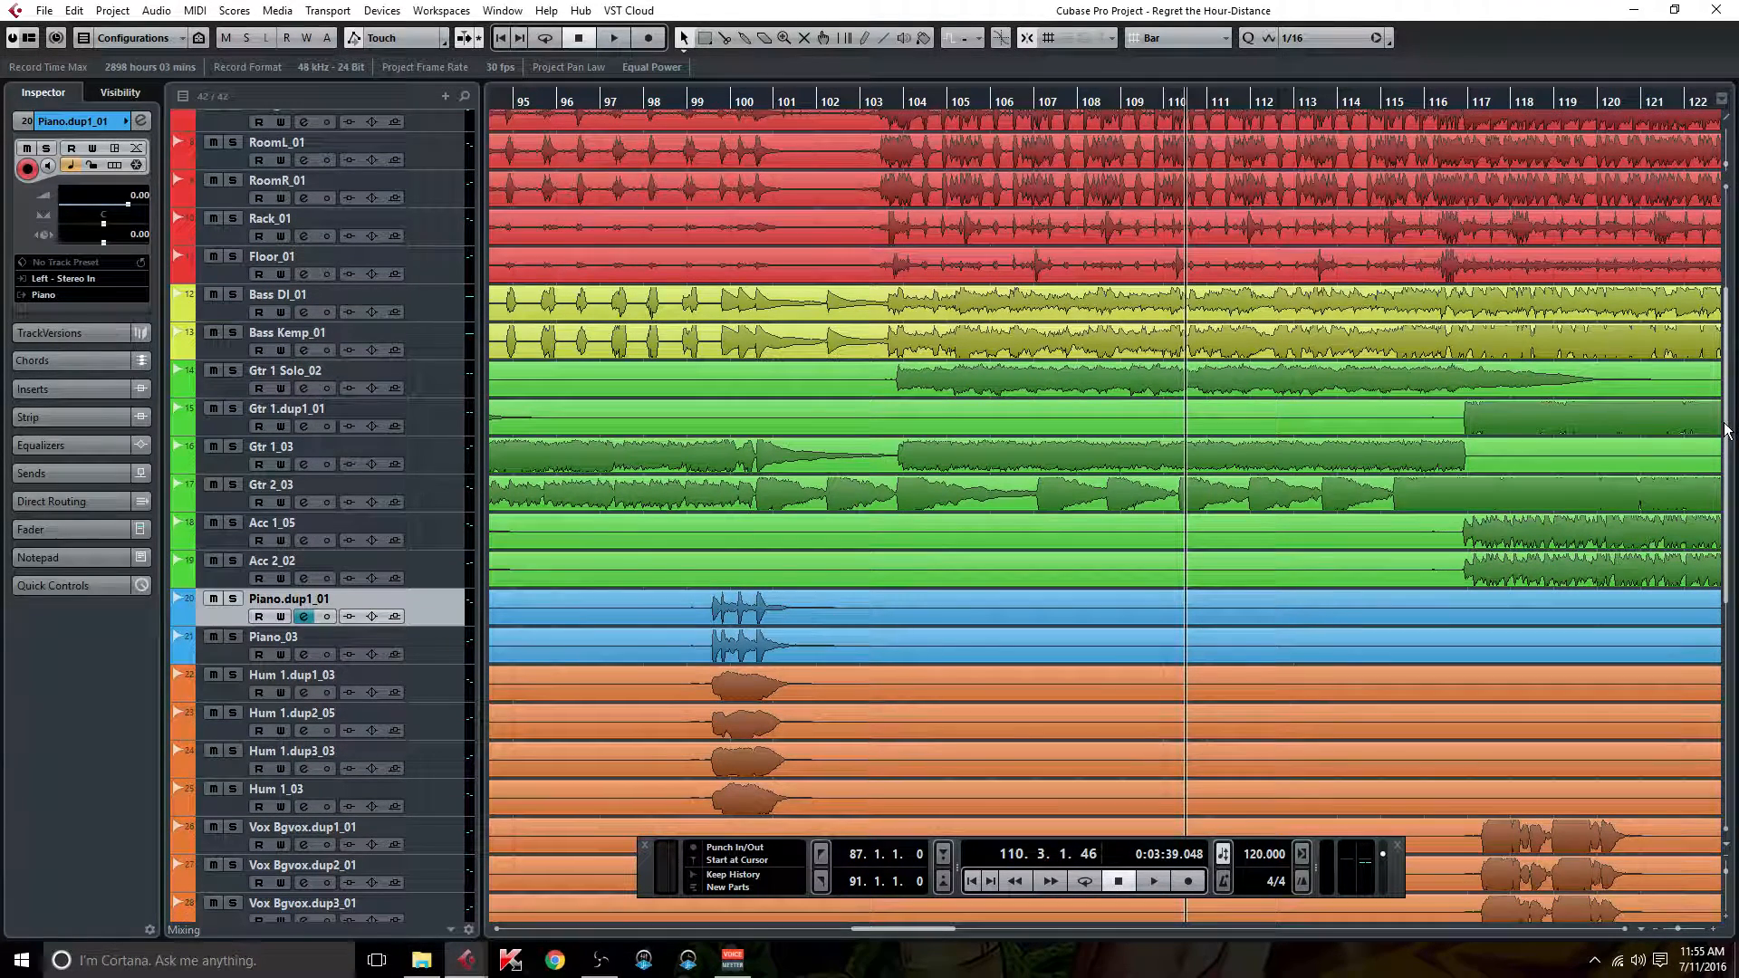
click(308, 617)
click(308, 617)
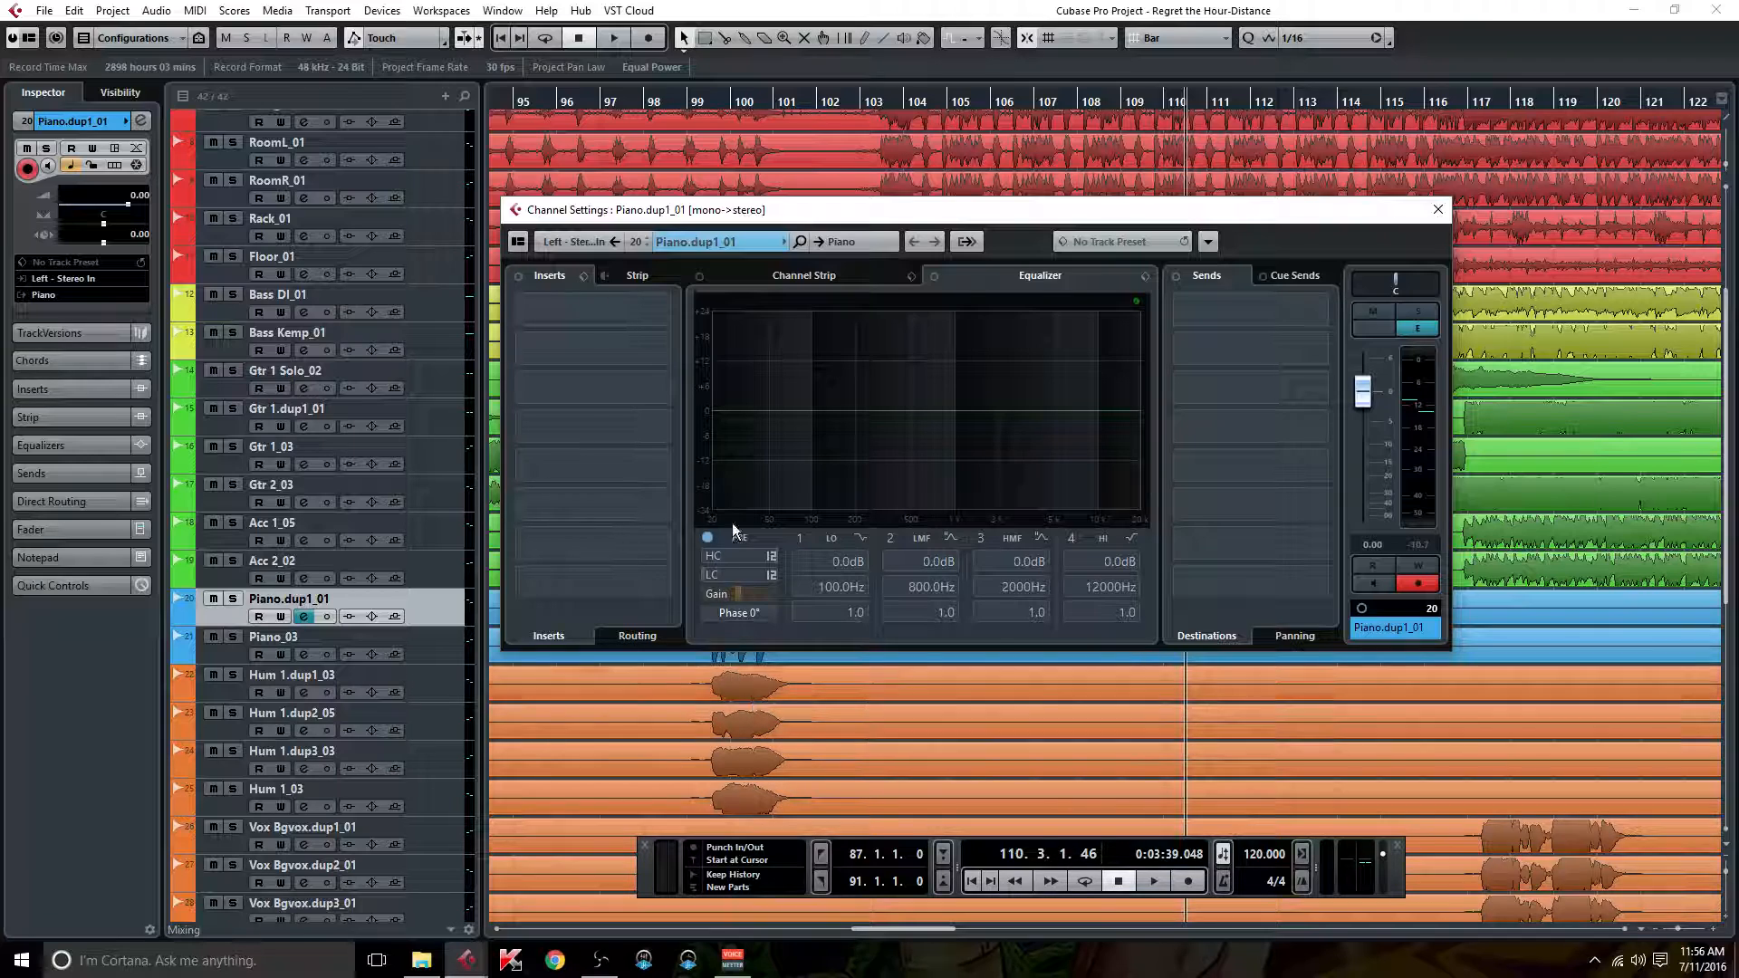
drag(788, 223, 862, 128)
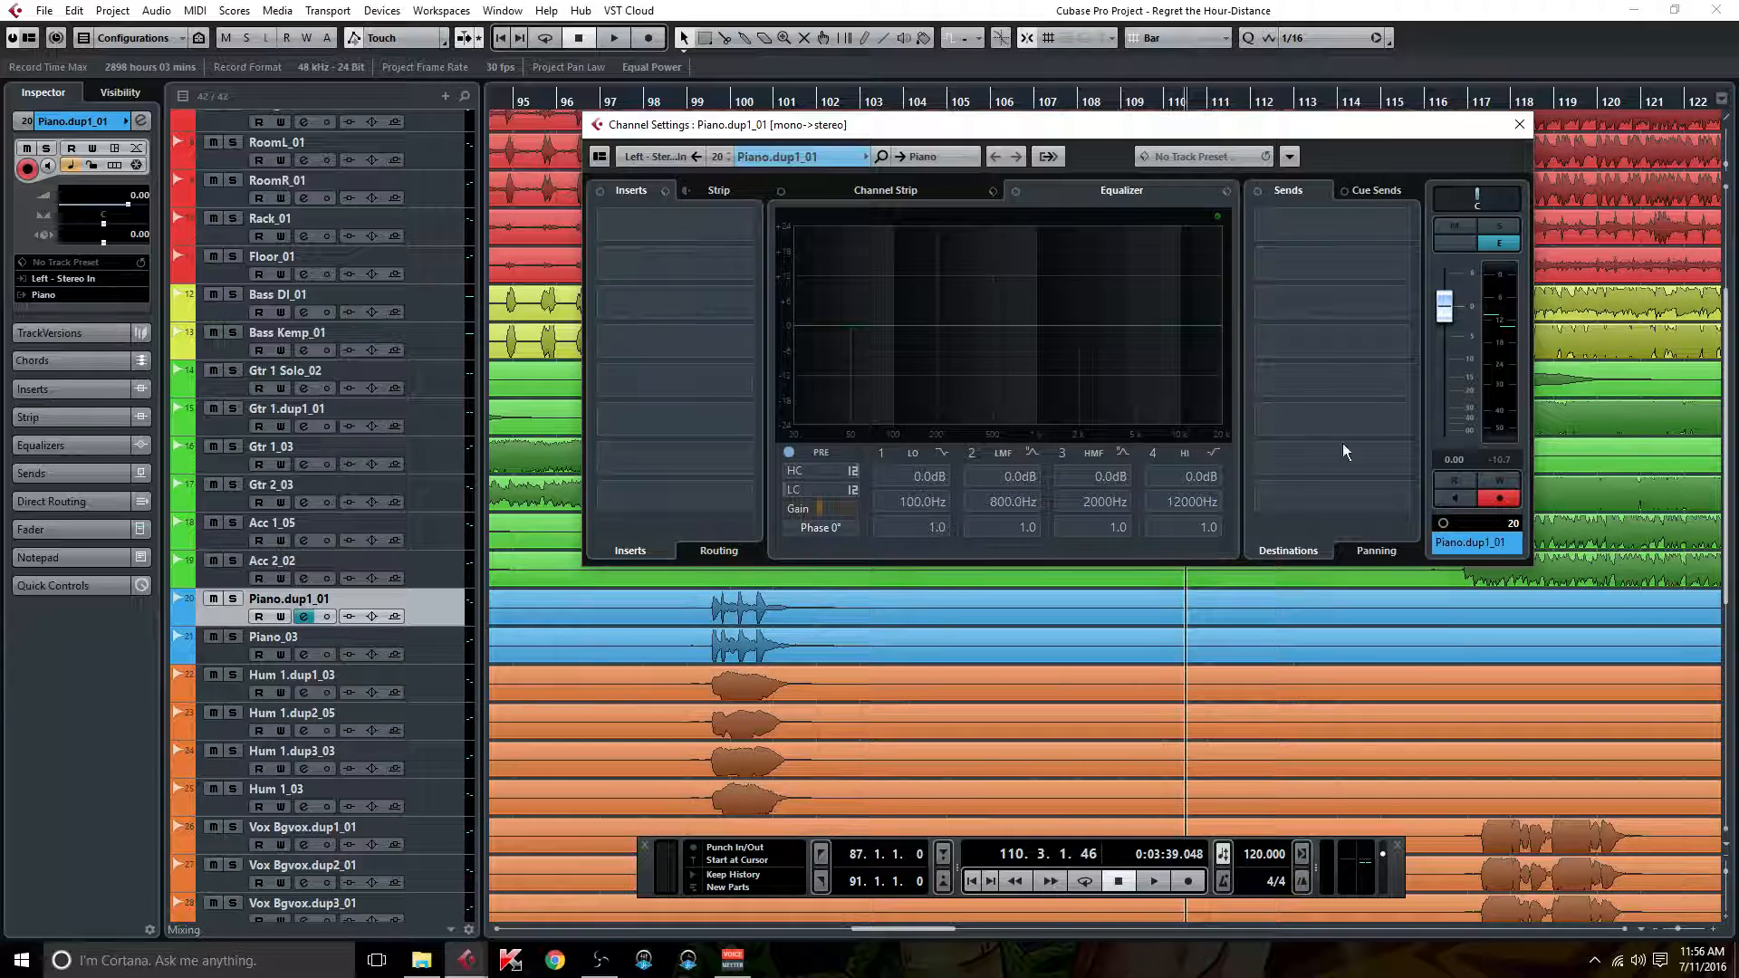
click(1520, 125)
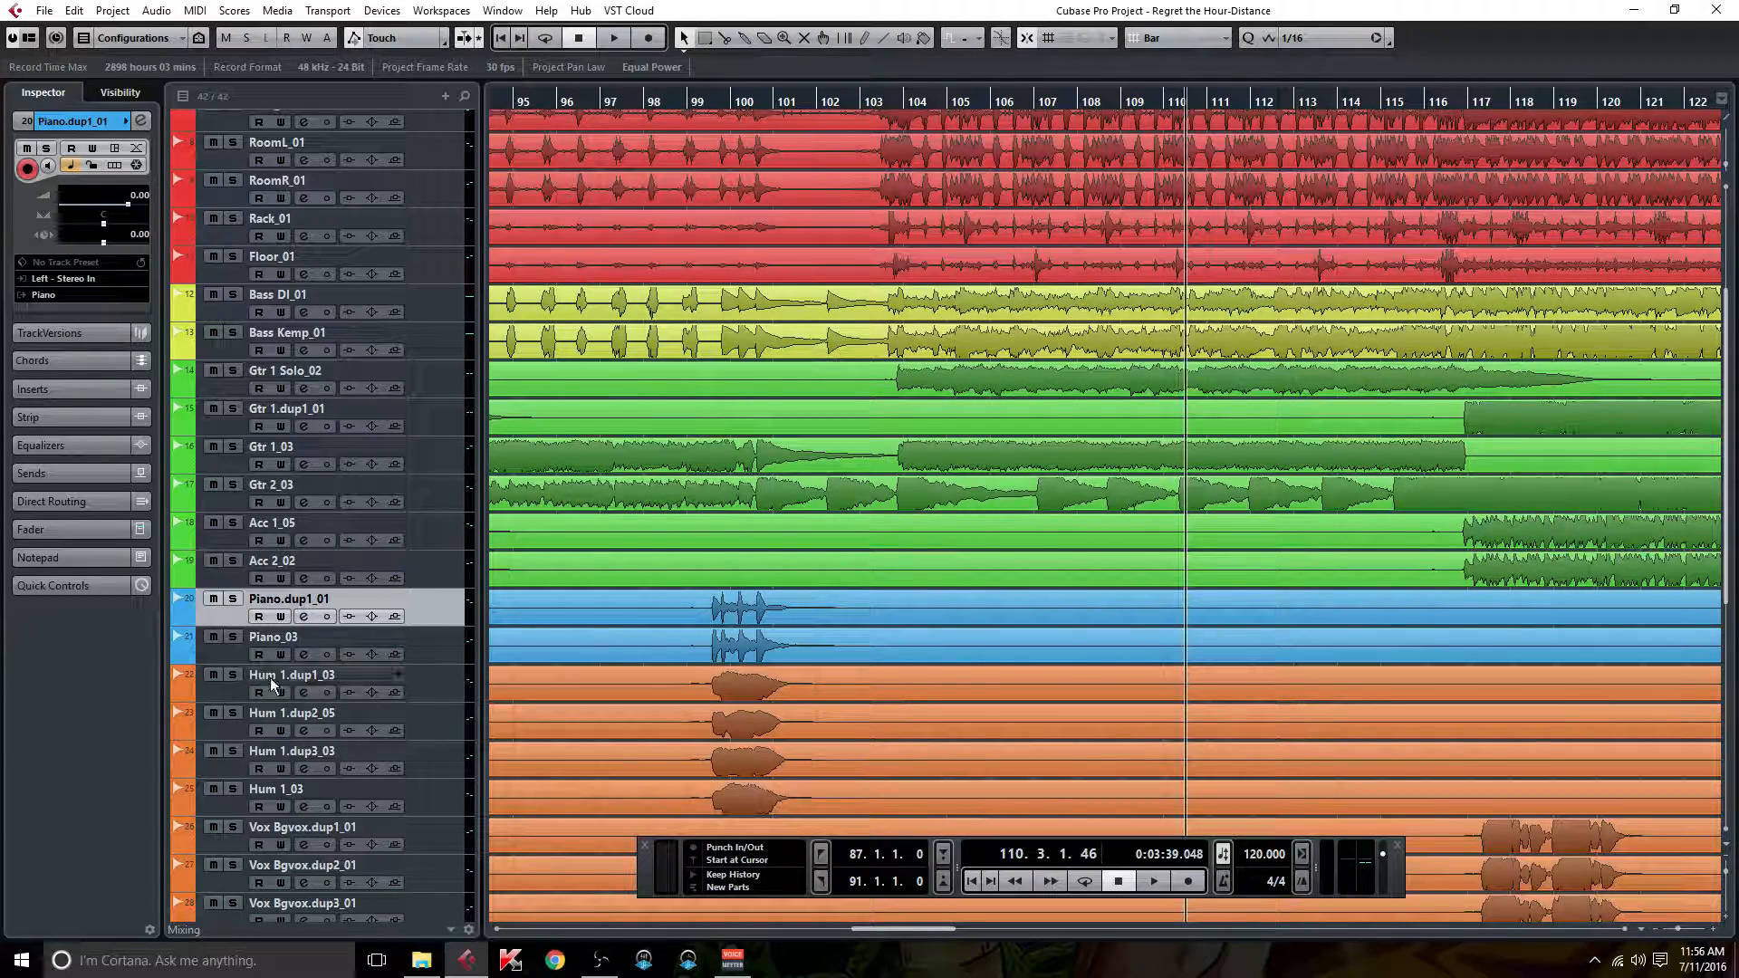
Step: Check the panning of Hum 1.dup1_03, Hum 1.dup2_05, Hum 1.dup3_03 and Hum 1_03 in their channel settings
click(305, 692)
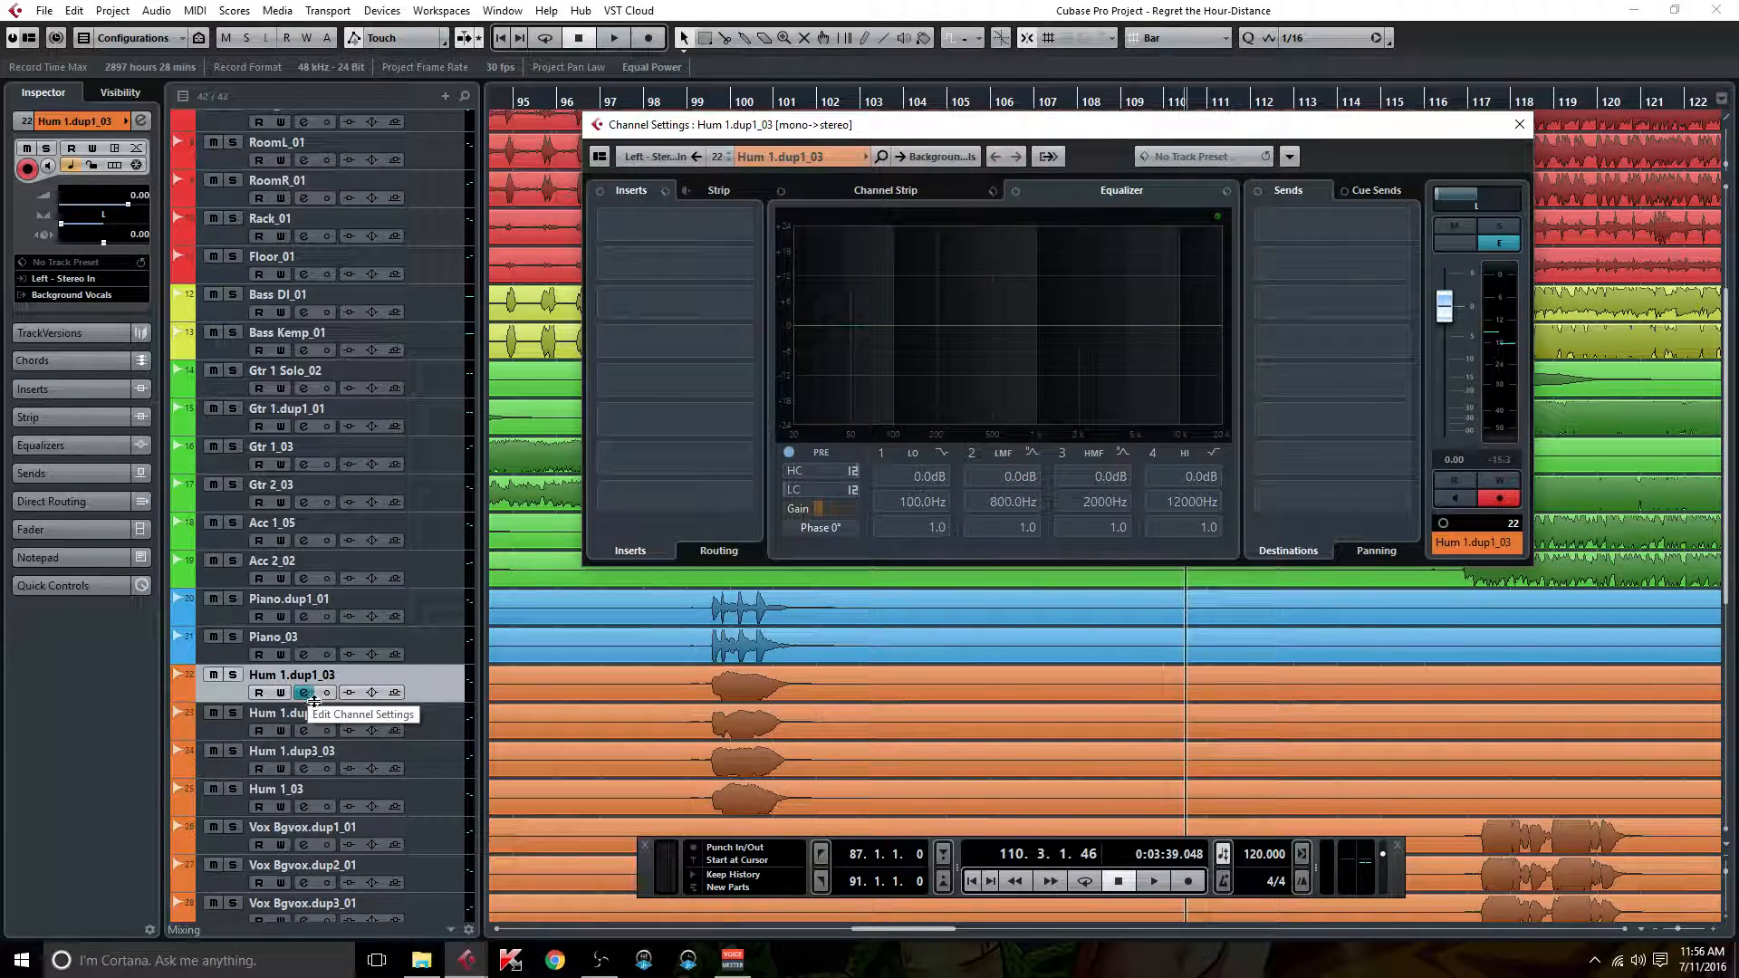
scroll(417, 707, down, 3)
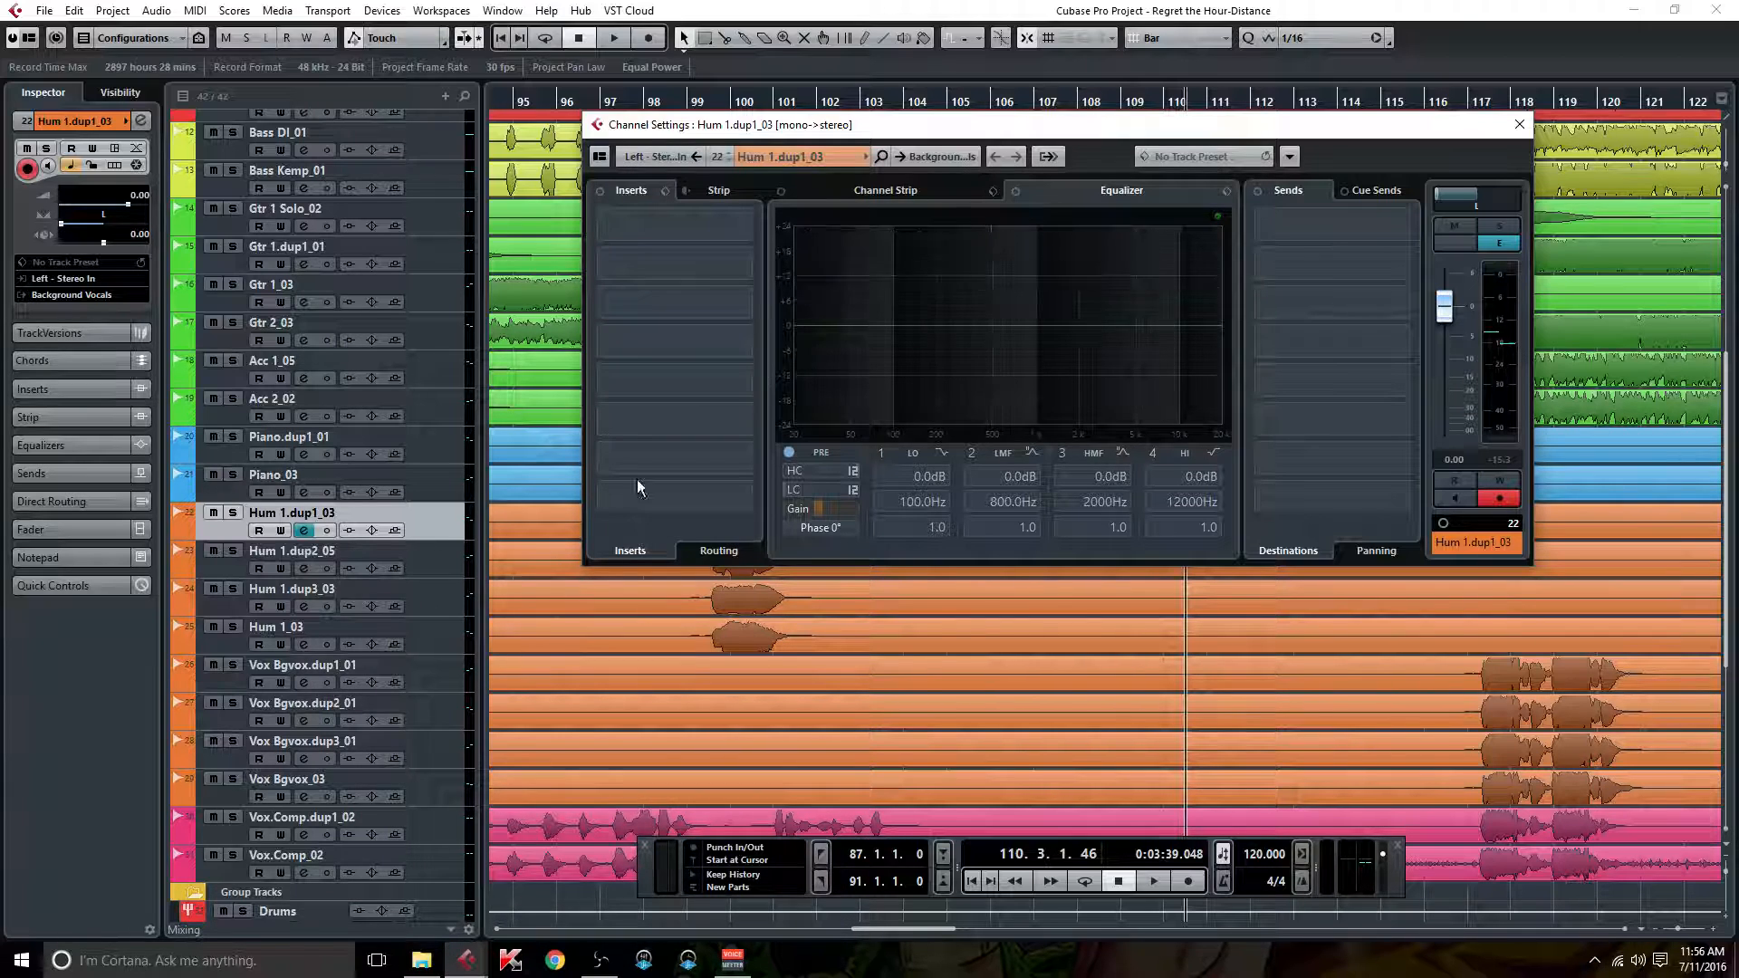
click(424, 569)
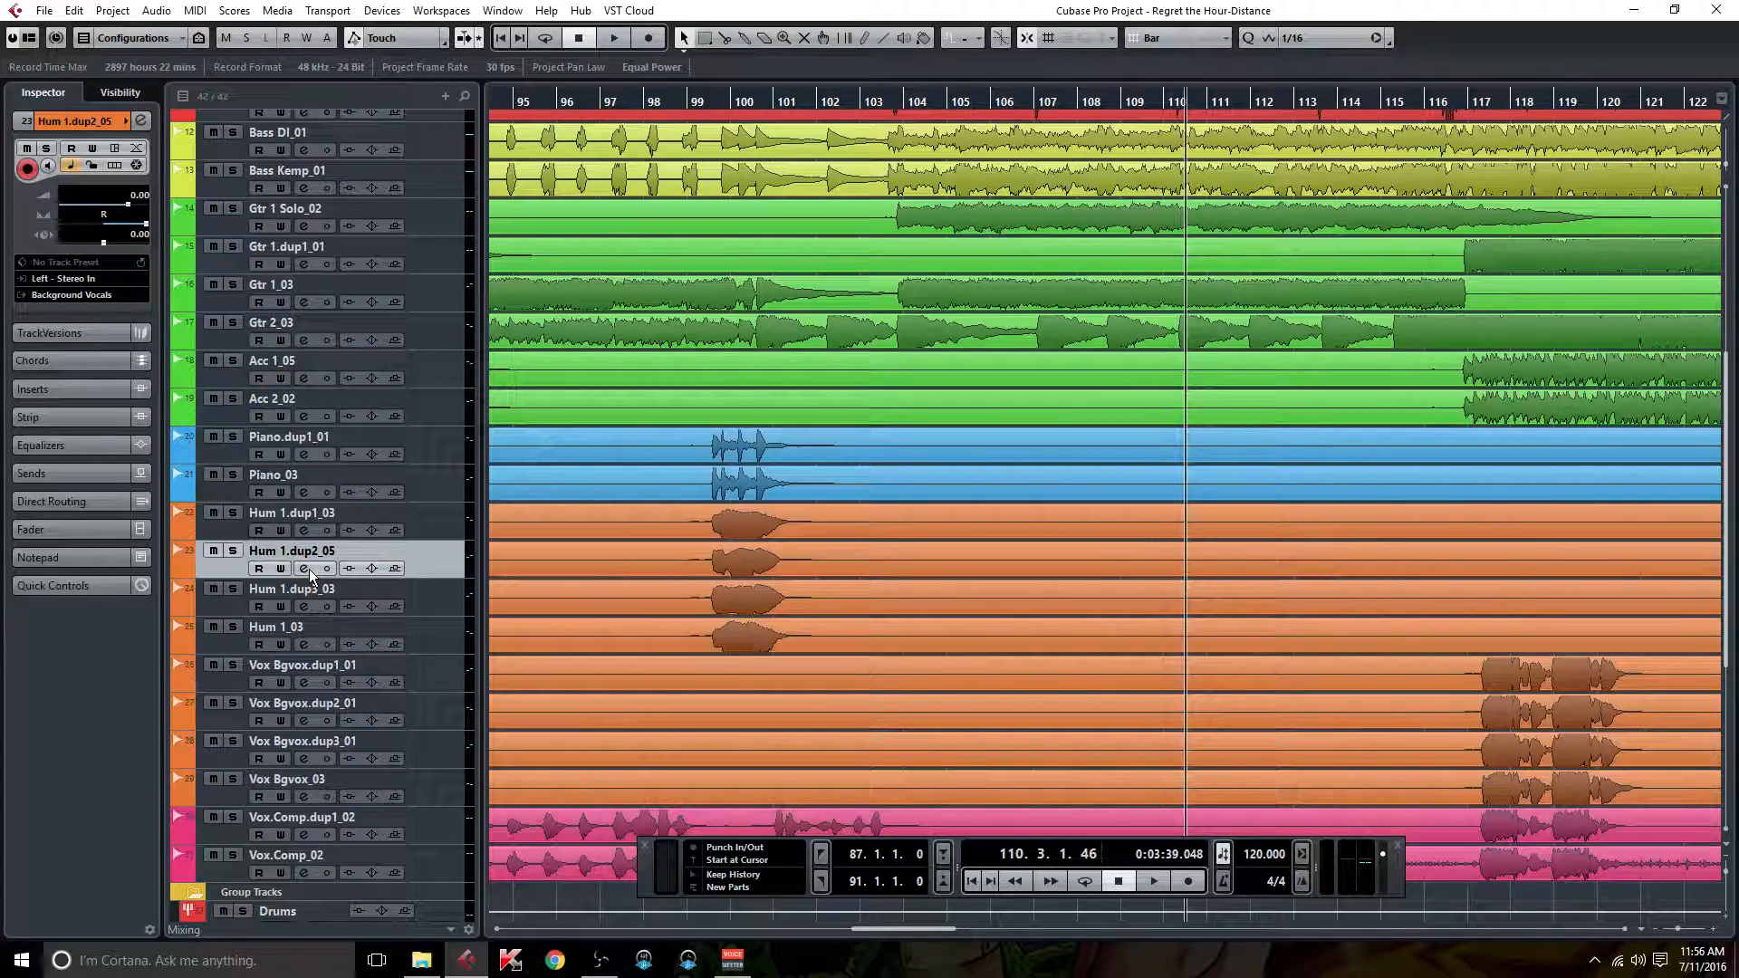
click(305, 569)
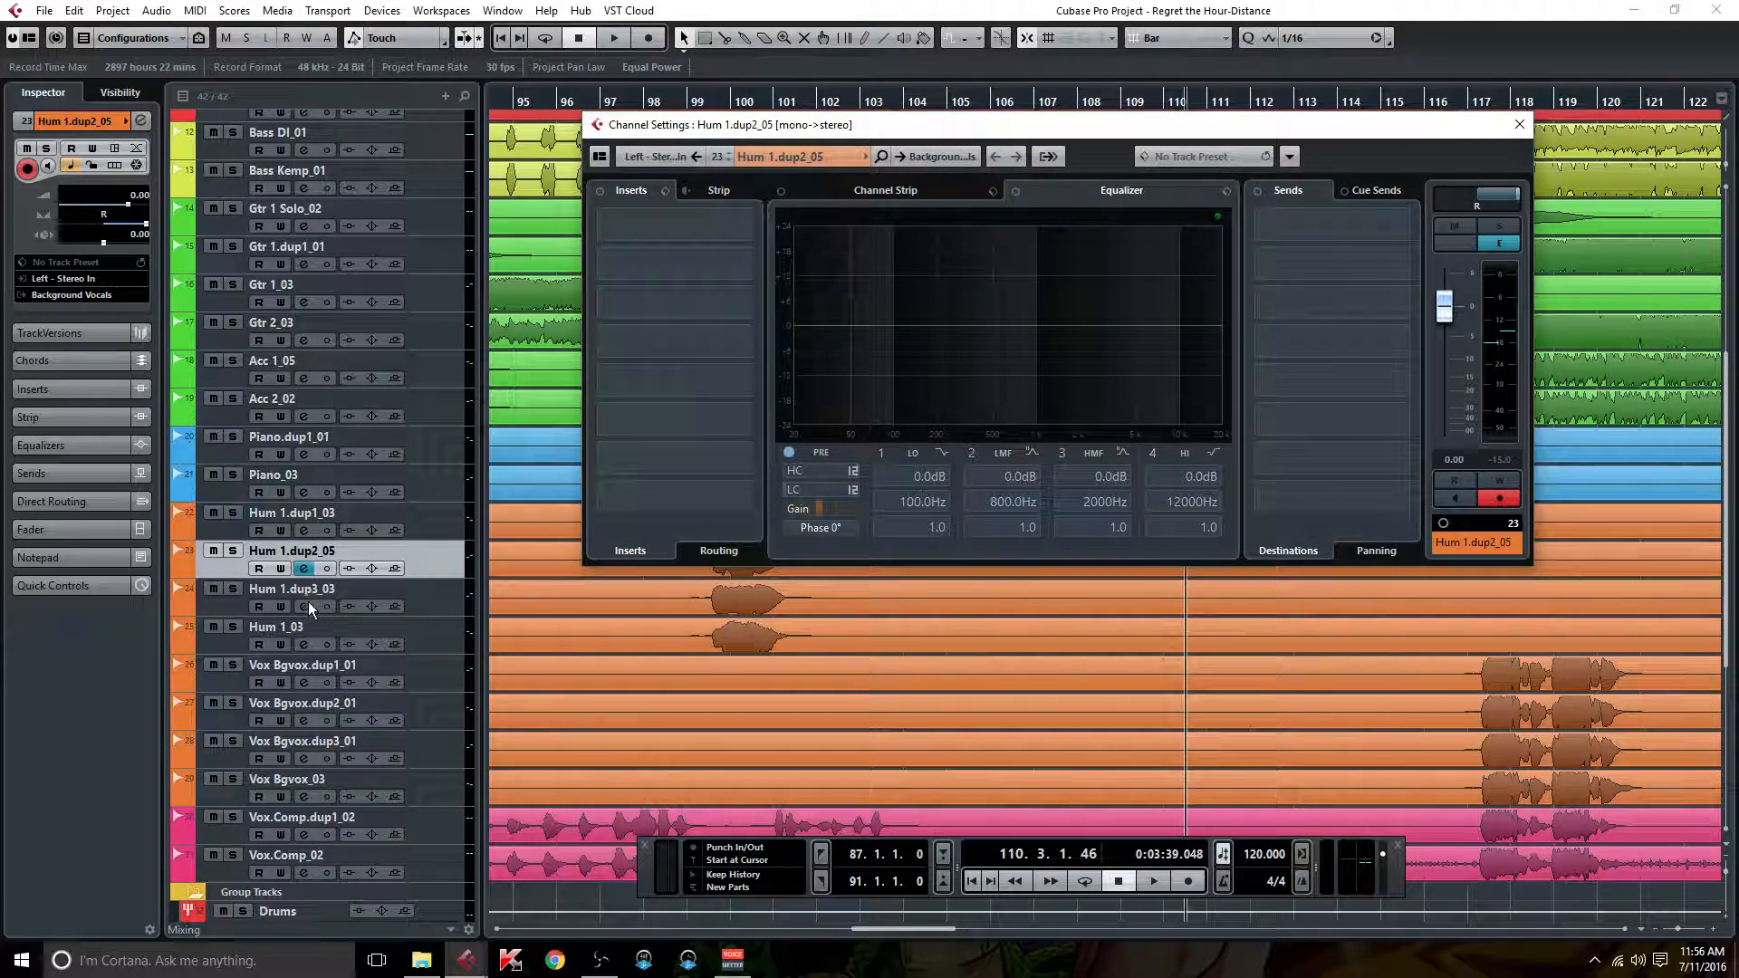
click(305, 604)
click(304, 644)
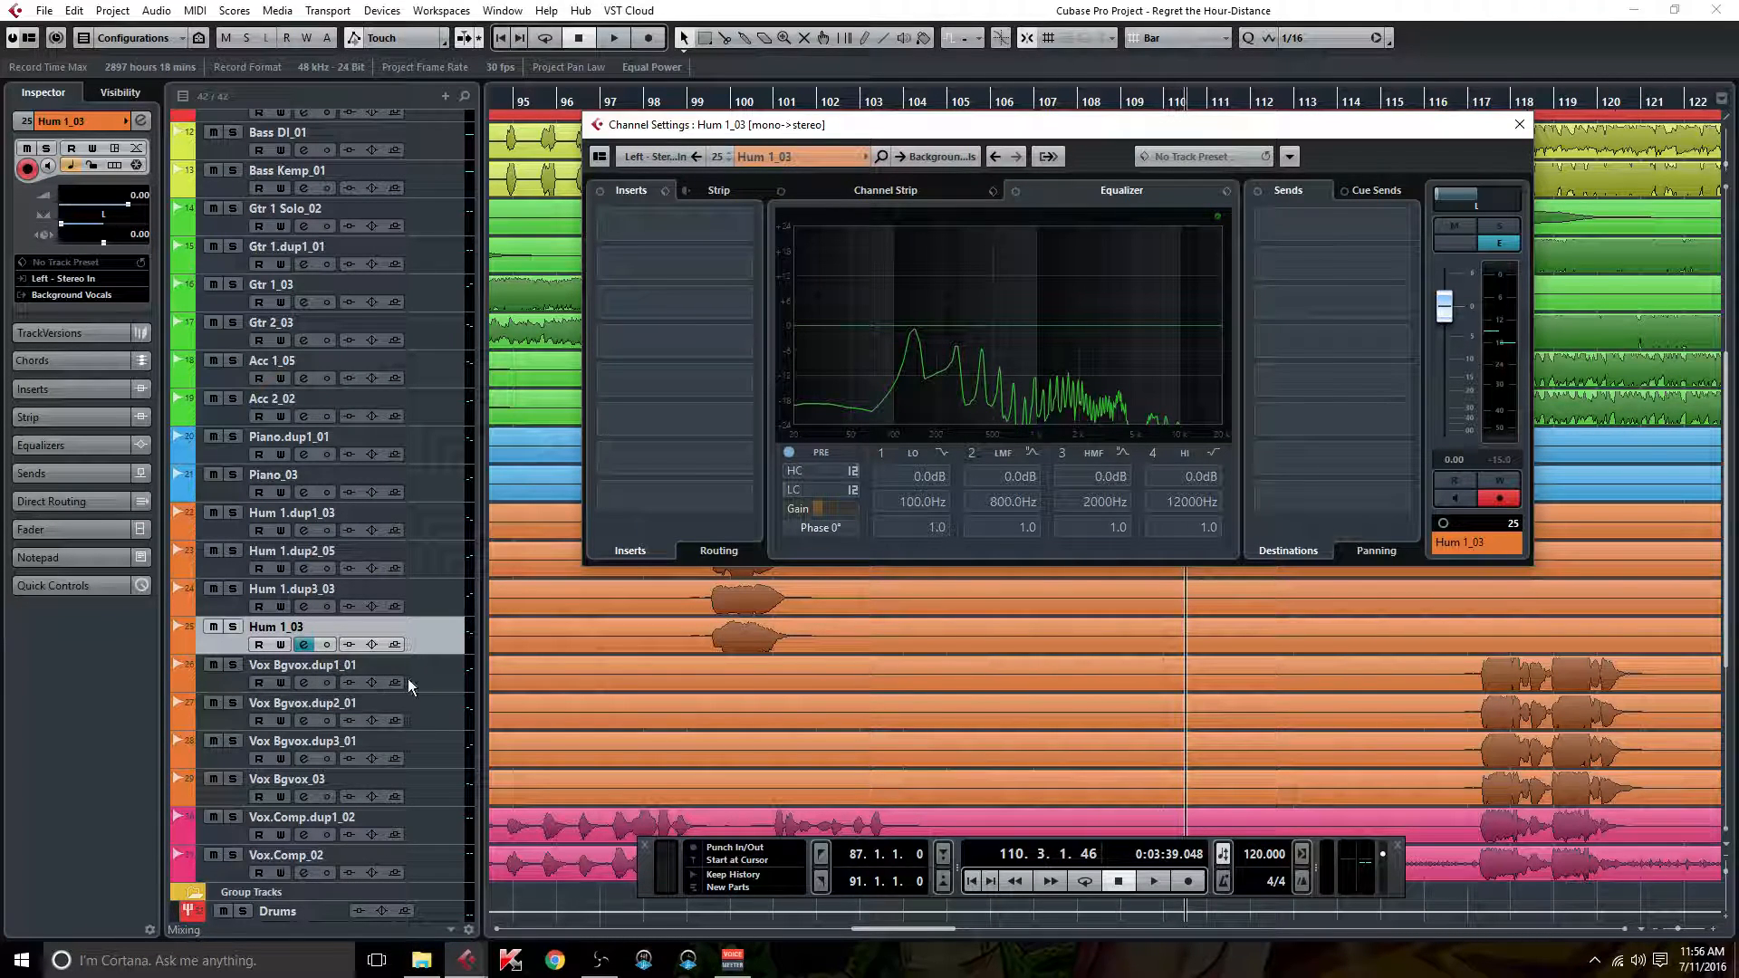
Step: Check the channel panning of the background vocals Vox Bgvox.dup1_01, Vox Bgvox.dup2_01, Vox Bgvox.dup3_01 and Vox Bgvox_03
click(305, 683)
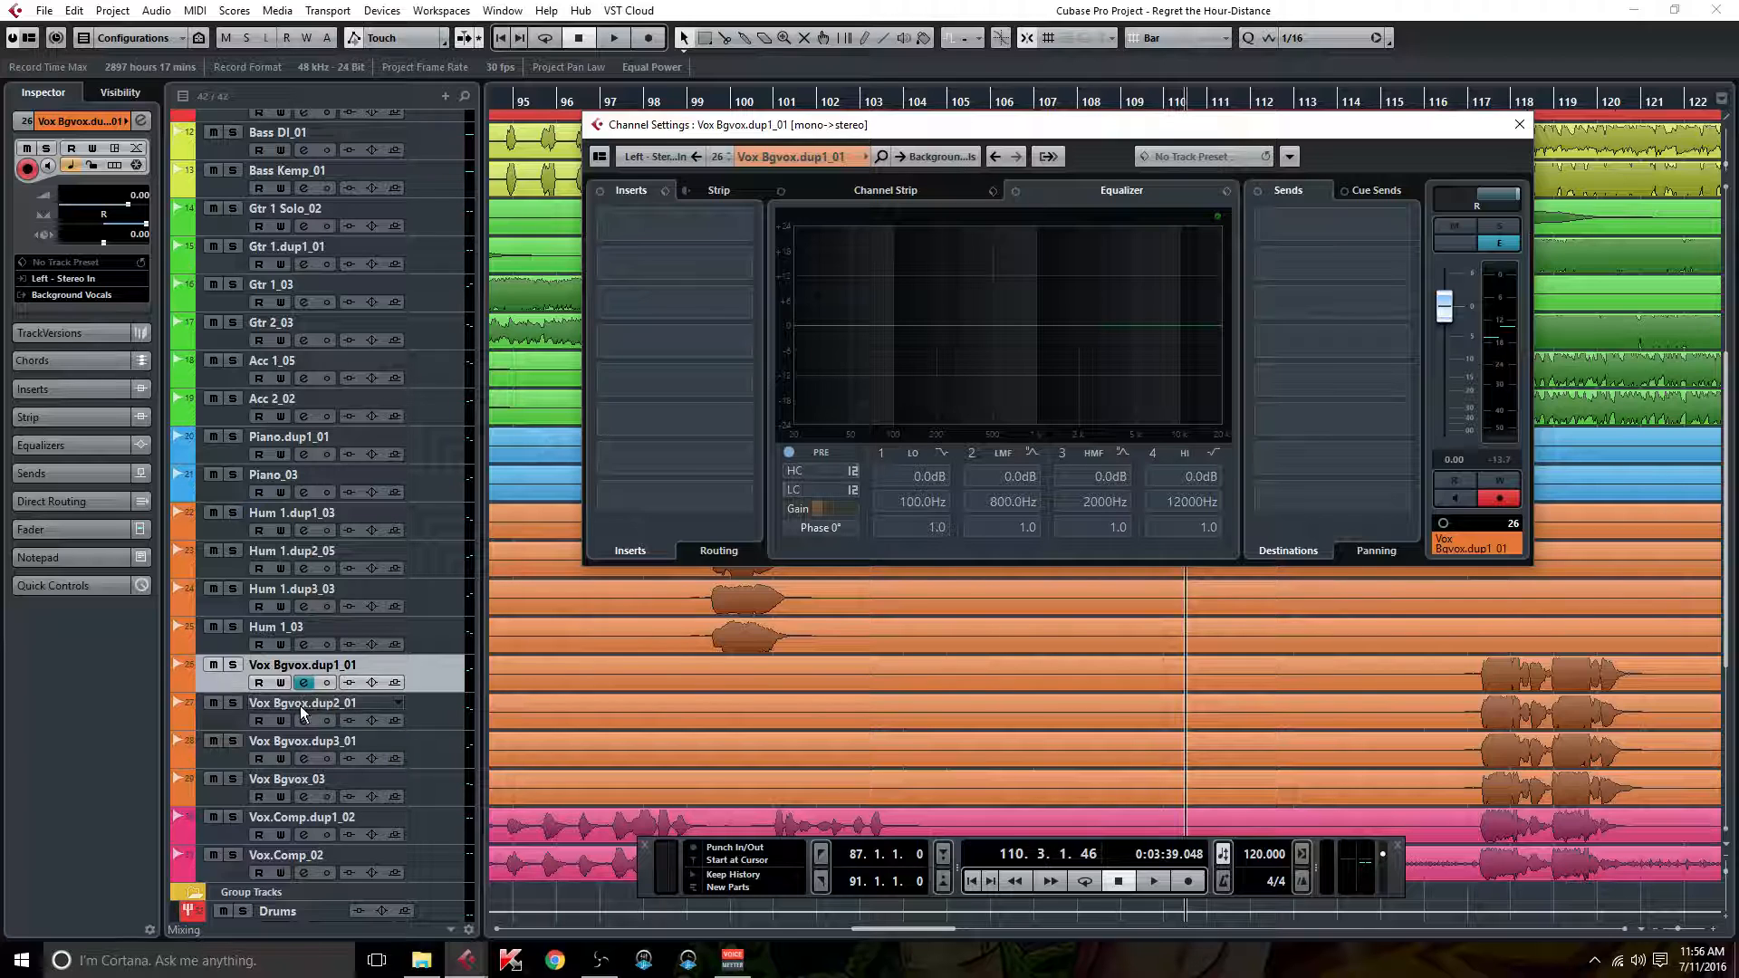
click(305, 721)
click(304, 758)
click(306, 795)
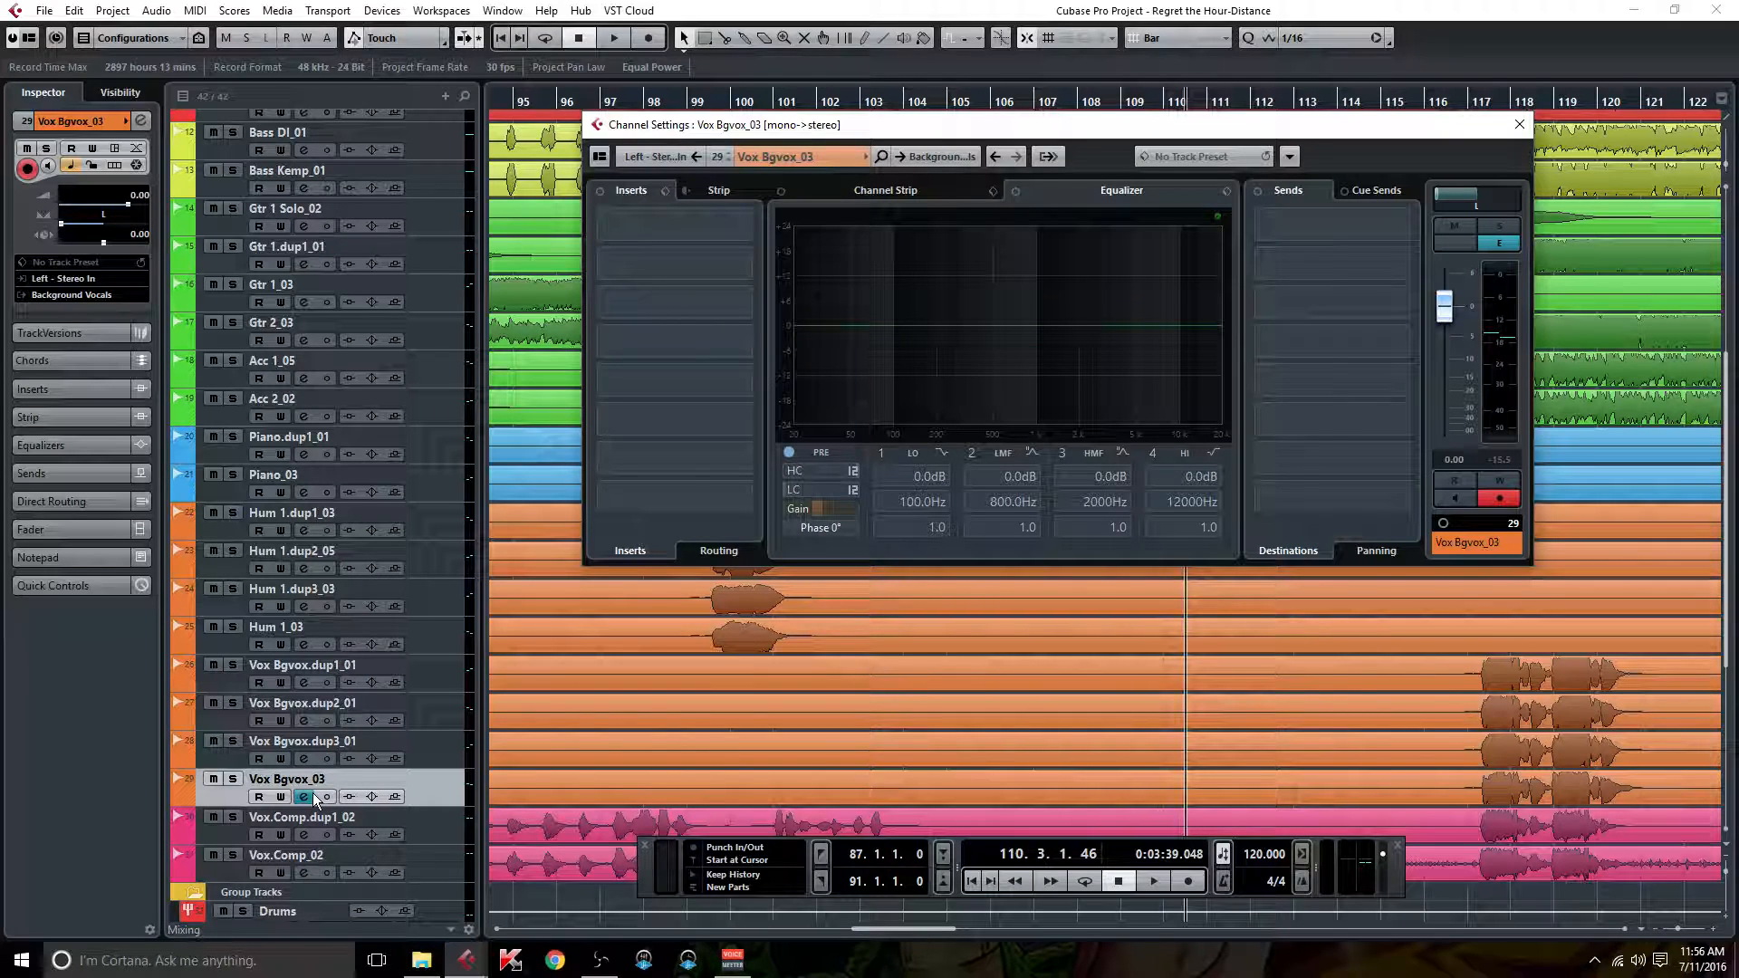
Step: Check the panning of the lead vocal tracks Vox.Comp.dup1_02 and Vox.Comp_02, closing the channel settings when done
click(305, 834)
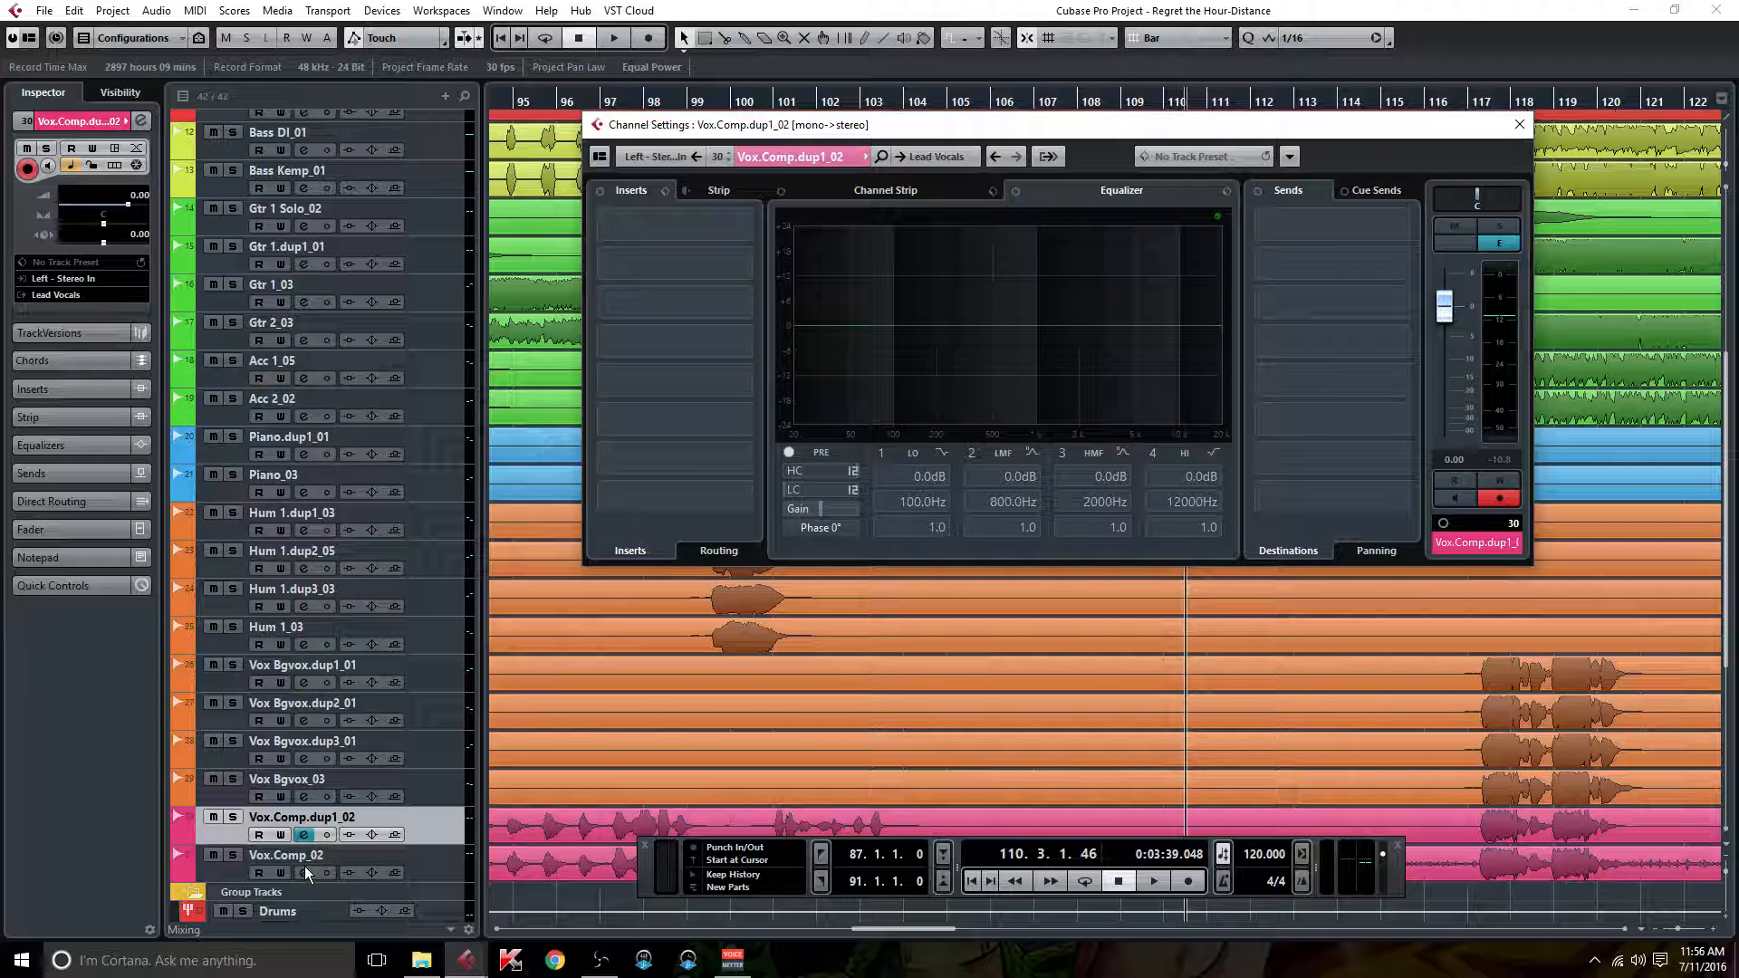
click(304, 866)
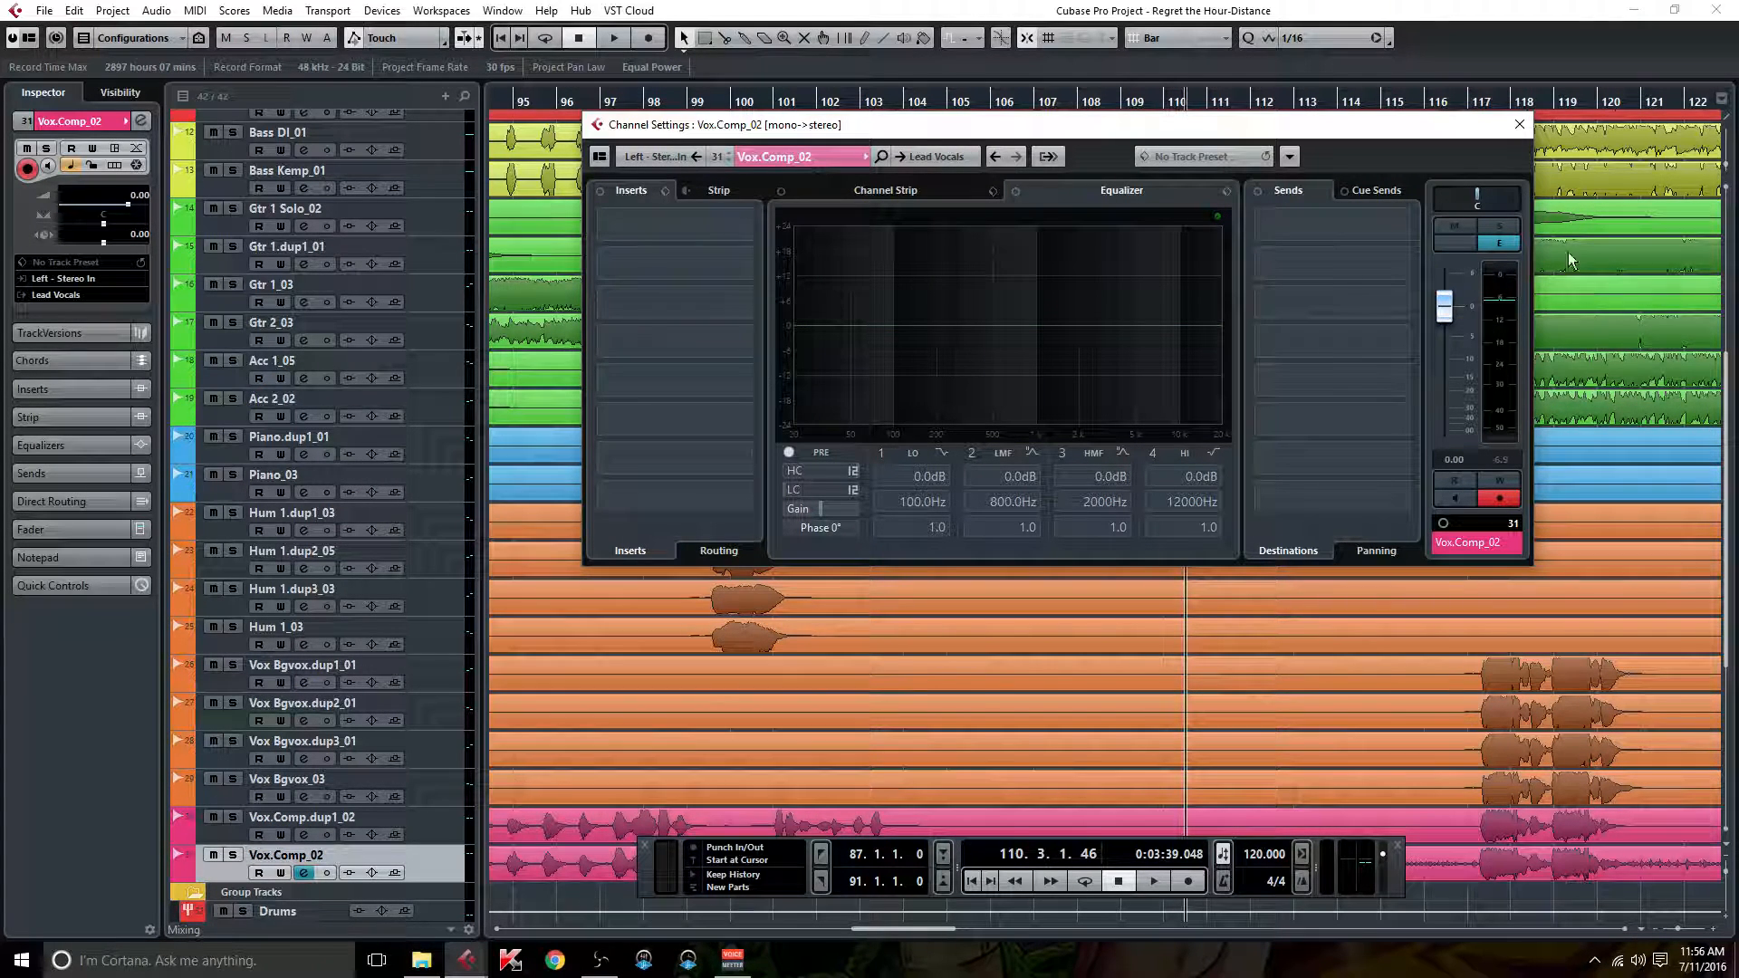
click(1518, 129)
Step: Move the floating transport panel clear of the lead vocal tracks and bring the drum tracks back into view
drag(654, 881, 688, 676)
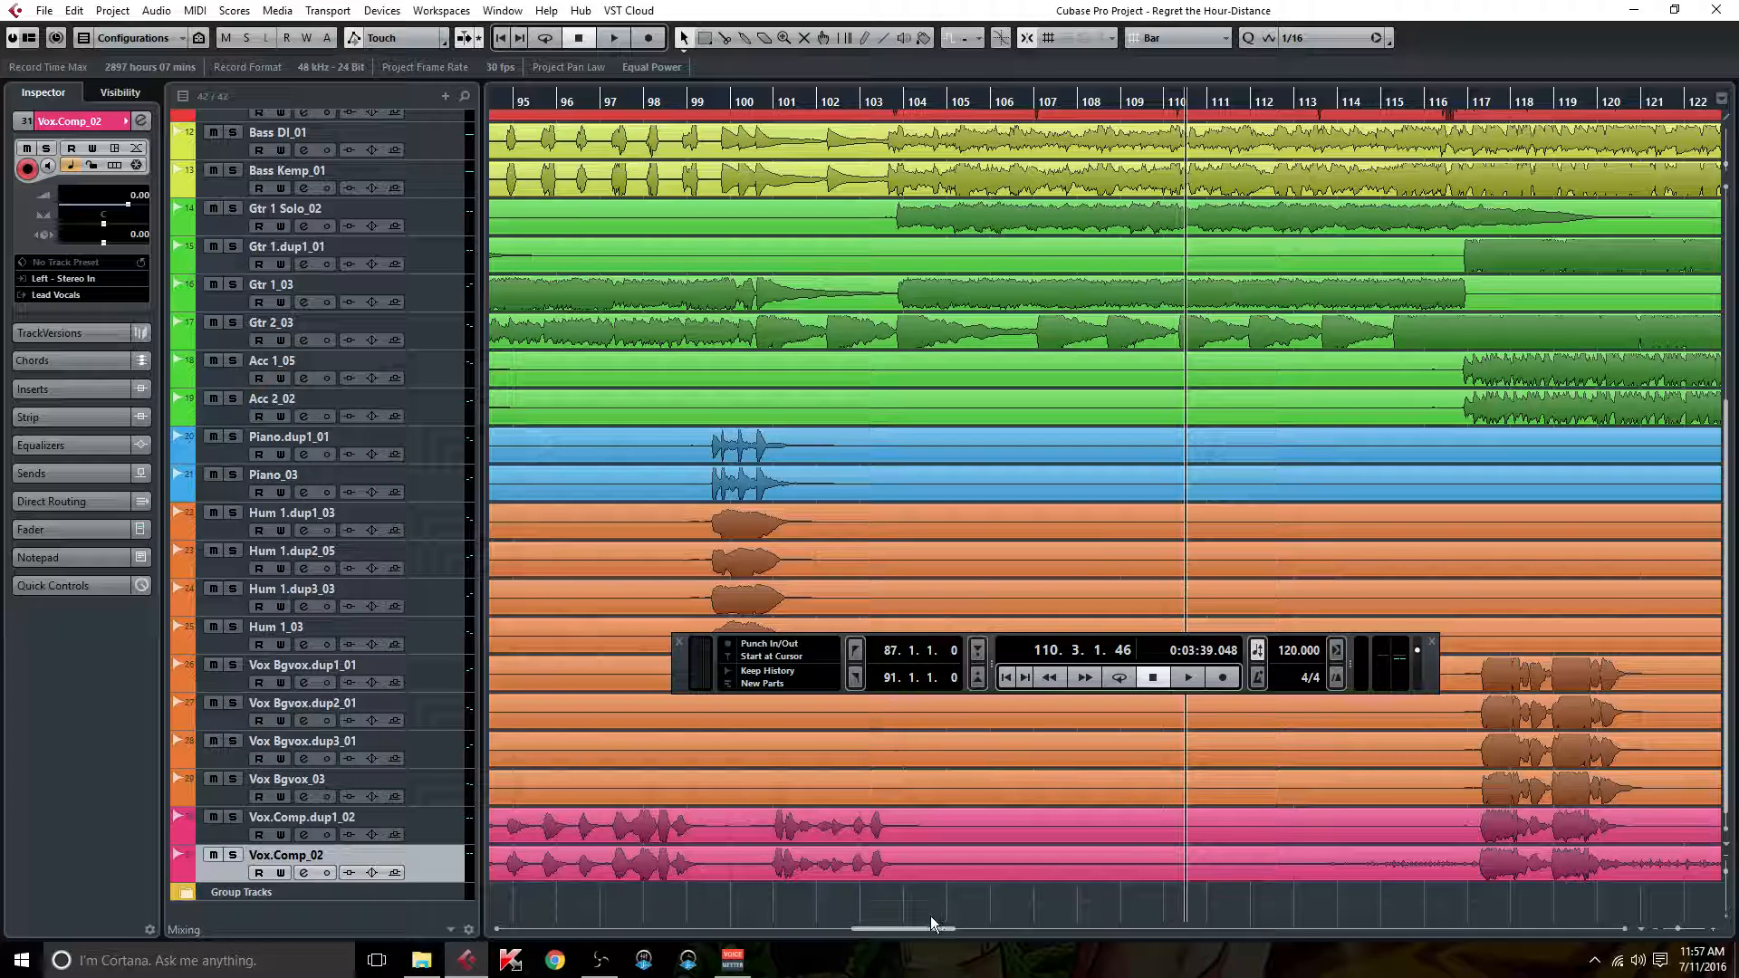
drag(1727, 558, 1721, 225)
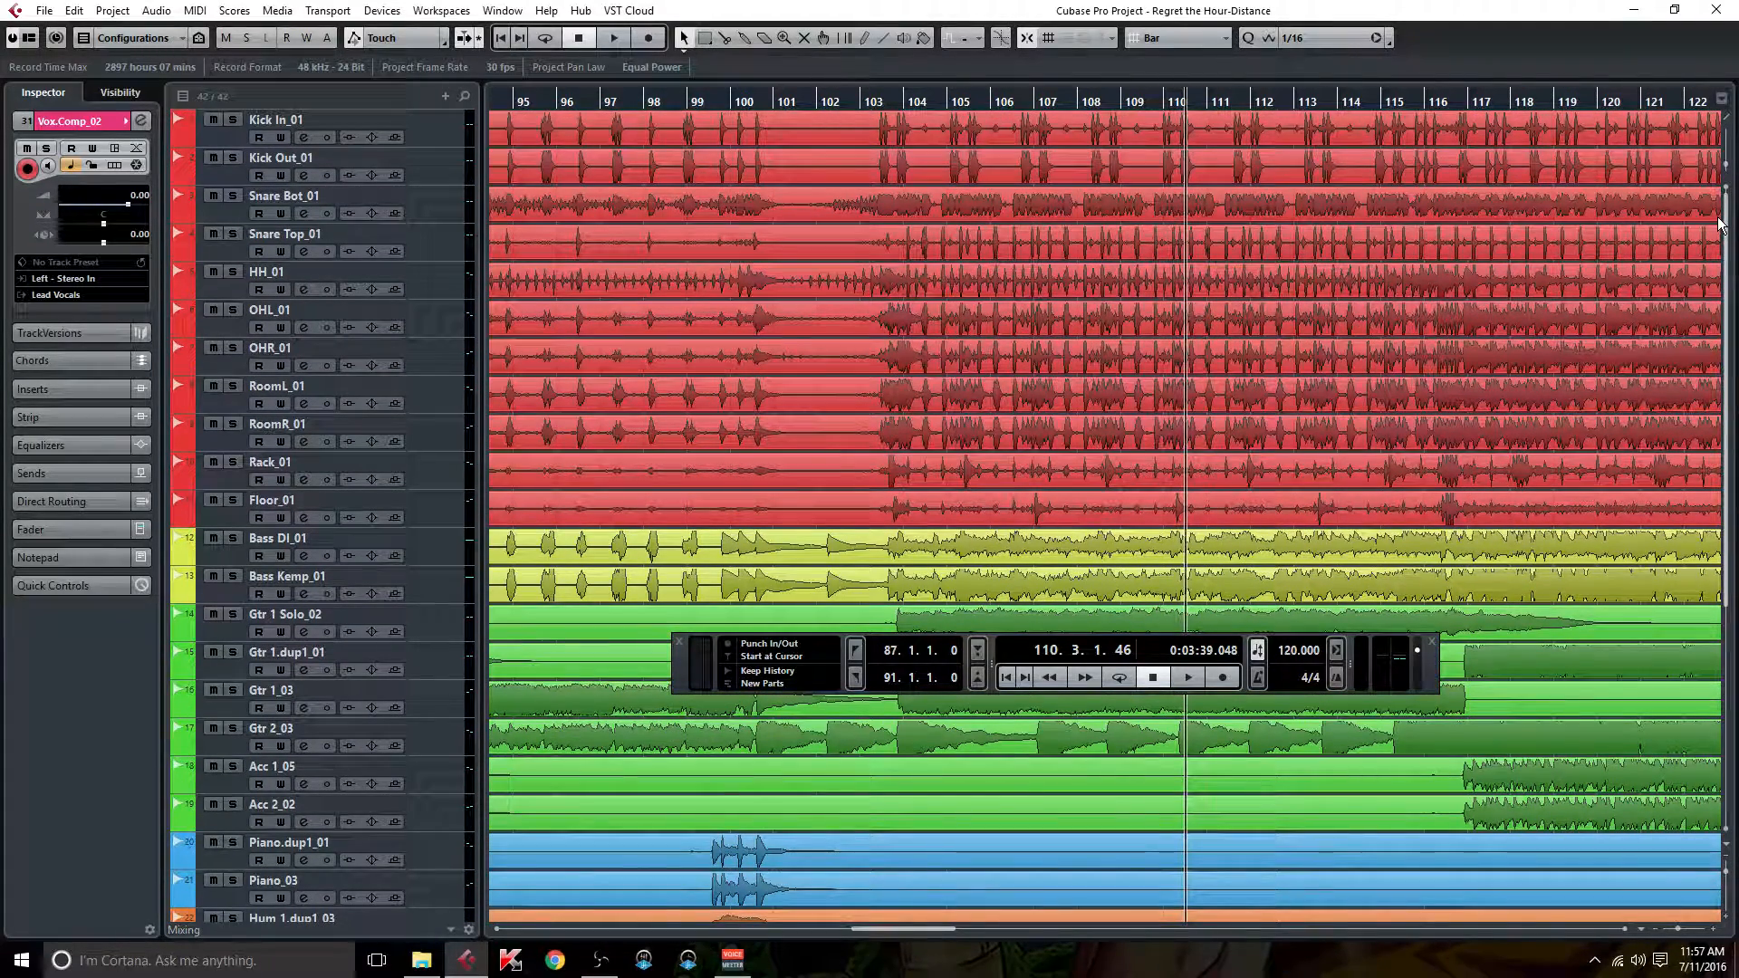